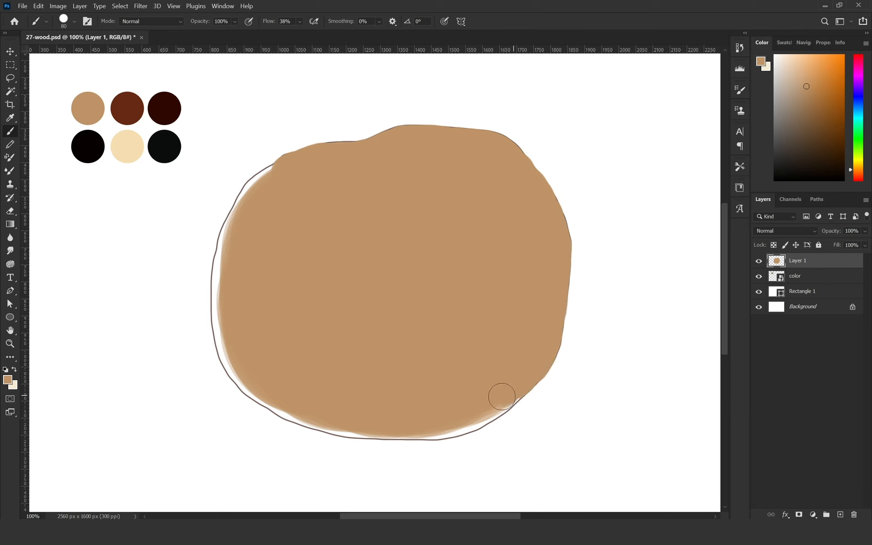
Step: Finish filling the outlined shape's edges with tan and paint a cream (f6deb2) area in its middle on a new layer
{"action": "mouse_move", "coordinate": [502, 396]}
{"action": "left_mouse_down"}
{"action": "mouse_move", "coordinate": [459, 422]}
{"action": "mouse_move", "coordinate": [400, 426]}
{"action": "left_mouse_up"}
{"action": "mouse_move", "coordinate": [254, 193]}
{"action": "left_mouse_down"}
{"action": "mouse_move", "coordinate": [226, 272]}
{"action": "mouse_move", "coordinate": [240, 228]}
{"action": "mouse_move", "coordinate": [225, 291]}
{"action": "mouse_move", "coordinate": [232, 352]}
{"action": "left_mouse_up"}
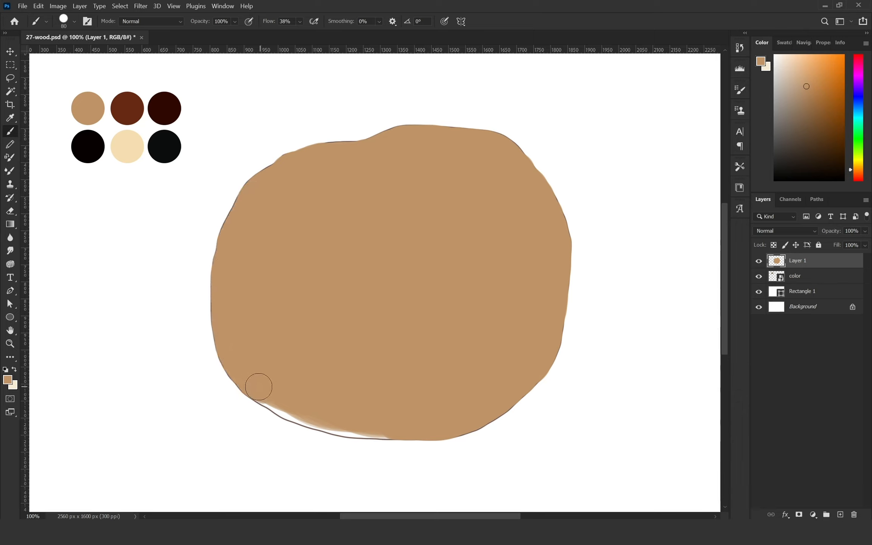
{"action": "mouse_move", "coordinate": [259, 387]}
{"action": "left_mouse_down"}
{"action": "mouse_move", "coordinate": [306, 410]}
{"action": "mouse_move", "coordinate": [393, 418]}
{"action": "left_mouse_up"}
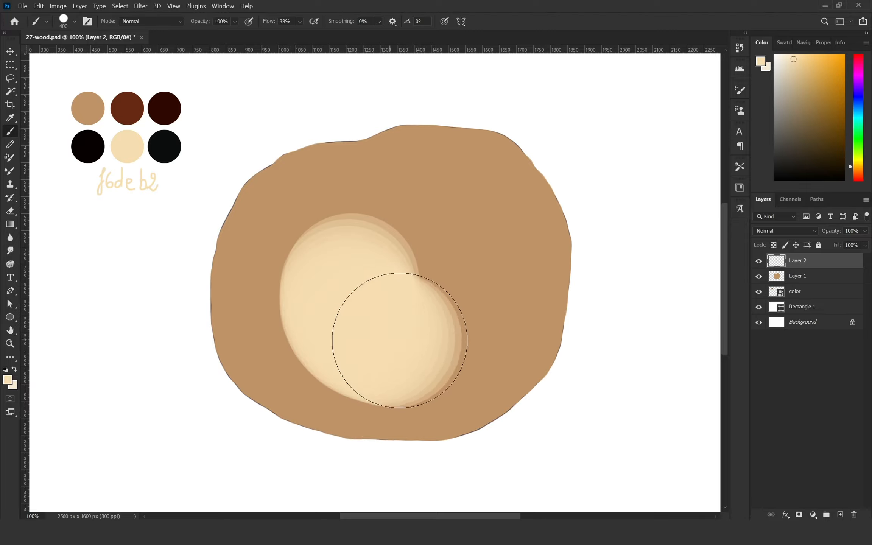
{"action": "mouse_move", "coordinate": [397, 337]}
{"action": "left_mouse_down"}
{"action": "mouse_move", "coordinate": [397, 262]}
{"action": "mouse_move", "coordinate": [333, 275]}
{"action": "mouse_move", "coordinate": [369, 279]}
{"action": "mouse_move", "coordinate": [437, 244]}
{"action": "mouse_move", "coordinate": [440, 272]}
{"action": "mouse_move", "coordinate": [430, 307]}
{"action": "mouse_move", "coordinate": [439, 251]}
{"action": "mouse_move", "coordinate": [333, 279]}
{"action": "mouse_move", "coordinate": [347, 273]}
{"action": "mouse_move", "coordinate": [335, 286]}
{"action": "mouse_move", "coordinate": [367, 331]}
{"action": "mouse_move", "coordinate": [405, 338]}
{"action": "mouse_move", "coordinate": [443, 264]}
{"action": "mouse_move", "coordinate": [344, 303]}
{"action": "mouse_move", "coordinate": [389, 338]}
{"action": "mouse_move", "coordinate": [408, 330]}
{"action": "mouse_move", "coordinate": [444, 271]}
{"action": "mouse_move", "coordinate": [392, 269]}
{"action": "mouse_move", "coordinate": [338, 282]}
{"action": "mouse_move", "coordinate": [359, 273]}
{"action": "mouse_move", "coordinate": [392, 306]}
{"action": "mouse_move", "coordinate": [399, 339]}
{"action": "left_mouse_up"}
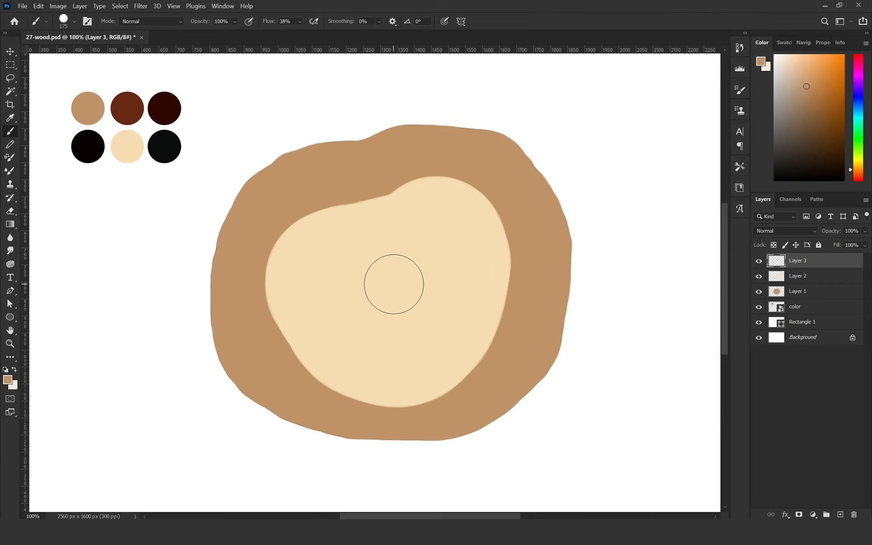
Step: Paint a small tan dot in the middle of the cream area with a smaller brush, using the tan swatch colour
{"action": "key", "text": "bracketleft"}
{"action": "key", "text": "bracketleft"}
{"action": "key", "text": "bracketleft"}
{"action": "key", "text": "bracketleft"}
{"action": "key", "text": "bracketleft"}
{"action": "key", "text": "bracketleft"}
{"action": "left_click", "coordinate": [90, 107], "text": "alt"}
{"action": "left_click_drag", "start_coordinate": [395, 283], "coordinate": [397, 287]}
{"action": "left_click_drag", "start_coordinate": [397, 287], "coordinate": [398, 285]}
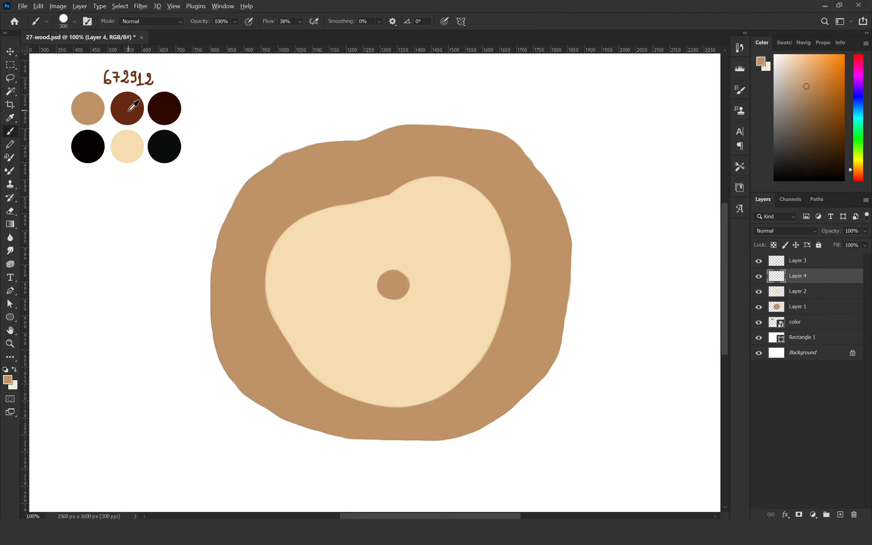
Step: Paint a reddish-brown (672912) area around the dot on a layer beneath it, then shift the brown and cream shapes slightly upward
{"action": "left_click", "coordinate": [130, 107], "text": "alt"}
{"action": "mouse_move", "coordinate": [379, 294]}
{"action": "left_mouse_down"}
{"action": "mouse_move", "coordinate": [379, 328]}
{"action": "mouse_move", "coordinate": [423, 277]}
{"action": "mouse_move", "coordinate": [425, 301]}
{"action": "mouse_move", "coordinate": [402, 328]}
{"action": "mouse_move", "coordinate": [368, 311]}
{"action": "mouse_move", "coordinate": [364, 297]}
{"action": "mouse_move", "coordinate": [423, 279]}
{"action": "mouse_move", "coordinate": [425, 297]}
{"action": "mouse_move", "coordinate": [366, 315]}
{"action": "left_mouse_up"}
{"action": "key", "text": "v"}
{"action": "left_click_drag", "start_coordinate": [421, 337], "coordinate": [419, 317]}
{"action": "left_click_drag", "start_coordinate": [435, 379], "coordinate": [434, 368]}
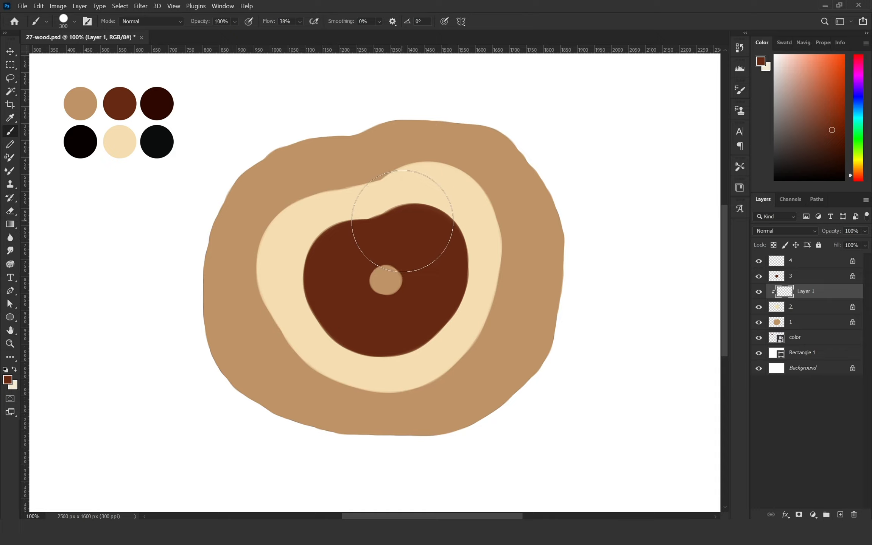
Step: Paint a reddish-brown ring around the cream area on a layer clipped to the tan base
{"action": "left_click", "coordinate": [121, 91], "text": "alt"}
{"action": "mouse_move", "coordinate": [280, 303]}
{"action": "left_mouse_down"}
{"action": "mouse_move", "coordinate": [424, 204]}
{"action": "mouse_move", "coordinate": [304, 317]}
{"action": "mouse_move", "coordinate": [474, 216]}
{"action": "mouse_move", "coordinate": [306, 322]}
{"action": "mouse_move", "coordinate": [493, 271]}
{"action": "mouse_move", "coordinate": [277, 253]}
{"action": "mouse_move", "coordinate": [292, 301]}
{"action": "mouse_move", "coordinate": [432, 208]}
{"action": "left_mouse_up"}
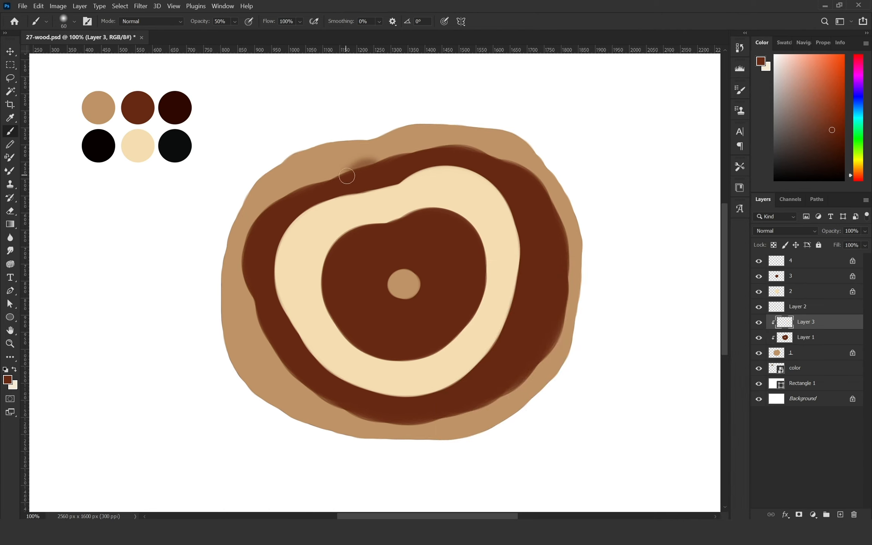
Step: Blend brown into the tan rim along its upper and left edges with a soft brush at 50% and 10% opacity
{"action": "mouse_move", "coordinate": [347, 176]}
{"action": "left_mouse_down"}
{"action": "mouse_move", "coordinate": [396, 156]}
{"action": "mouse_move", "coordinate": [391, 167]}
{"action": "mouse_move", "coordinate": [328, 185]}
{"action": "mouse_move", "coordinate": [335, 182]}
{"action": "mouse_move", "coordinate": [272, 217]}
{"action": "mouse_move", "coordinate": [251, 250]}
{"action": "mouse_move", "coordinate": [283, 357]}
{"action": "mouse_move", "coordinate": [330, 395]}
{"action": "mouse_move", "coordinate": [422, 418]}
{"action": "mouse_move", "coordinate": [511, 391]}
{"action": "mouse_move", "coordinate": [560, 302]}
{"action": "mouse_move", "coordinate": [560, 215]}
{"action": "mouse_move", "coordinate": [473, 156]}
{"action": "mouse_move", "coordinate": [511, 172]}
{"action": "mouse_move", "coordinate": [403, 158]}
{"action": "mouse_move", "coordinate": [336, 170]}
{"action": "mouse_move", "coordinate": [297, 190]}
{"action": "mouse_move", "coordinate": [301, 167]}
{"action": "mouse_move", "coordinate": [340, 171]}
{"action": "mouse_move", "coordinate": [288, 197]}
{"action": "mouse_move", "coordinate": [270, 182]}
{"action": "mouse_move", "coordinate": [422, 148]}
{"action": "mouse_move", "coordinate": [412, 134]}
{"action": "mouse_move", "coordinate": [350, 160]}
{"action": "mouse_move", "coordinate": [354, 145]}
{"action": "mouse_move", "coordinate": [259, 243]}
{"action": "left_mouse_up"}
{"action": "key", "text": "5"}
{"action": "key", "text": "1"}
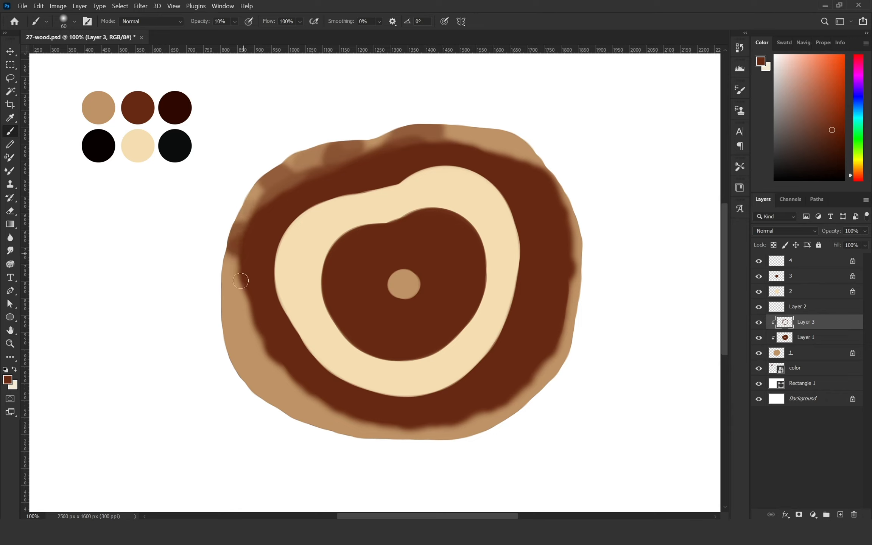
{"action": "mouse_move", "coordinate": [241, 281]}
{"action": "left_mouse_down"}
{"action": "mouse_move", "coordinate": [253, 317]}
{"action": "mouse_move", "coordinate": [224, 303]}
{"action": "mouse_move", "coordinate": [248, 289]}
{"action": "mouse_move", "coordinate": [293, 407]}
{"action": "left_mouse_up"}
{"action": "key", "text": "bracketright"}
{"action": "key", "text": "bracketright"}
{"action": "key", "text": "bracketright"}
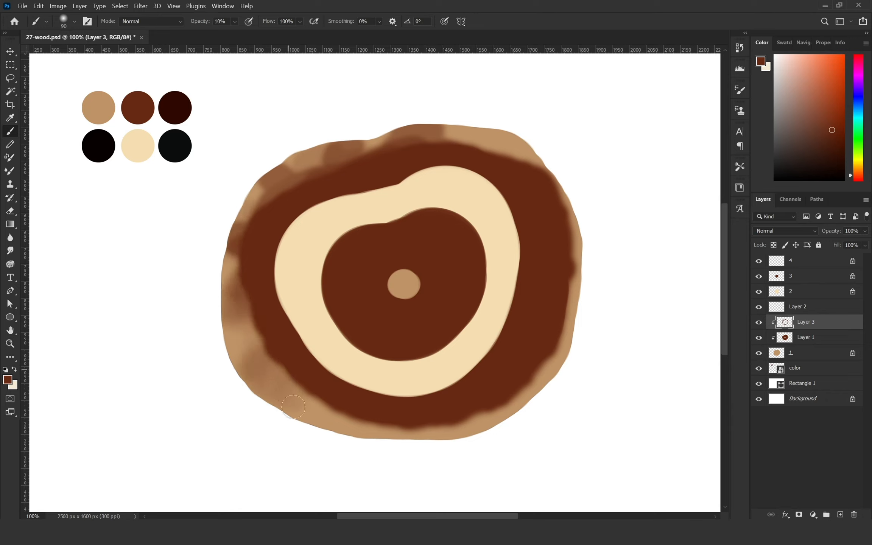
Step: Blend brown into the rim's lower and right edges with a 90 px soft brush at varying opacity
{"action": "key", "text": "5"}
{"action": "mouse_move", "coordinate": [370, 432]}
{"action": "left_mouse_down"}
{"action": "mouse_move", "coordinate": [412, 413]}
{"action": "mouse_move", "coordinate": [411, 450]}
{"action": "left_mouse_up"}
{"action": "key", "text": "3"}
{"action": "key", "text": "8"}
{"action": "mouse_move", "coordinate": [508, 407]}
{"action": "left_mouse_down"}
{"action": "mouse_move", "coordinate": [512, 380]}
{"action": "mouse_move", "coordinate": [546, 380]}
{"action": "left_mouse_up"}
{"action": "mouse_move", "coordinate": [571, 286]}
{"action": "left_mouse_down"}
{"action": "mouse_move", "coordinate": [583, 263]}
{"action": "mouse_move", "coordinate": [572, 290]}
{"action": "left_mouse_up"}
{"action": "key", "text": "2"}
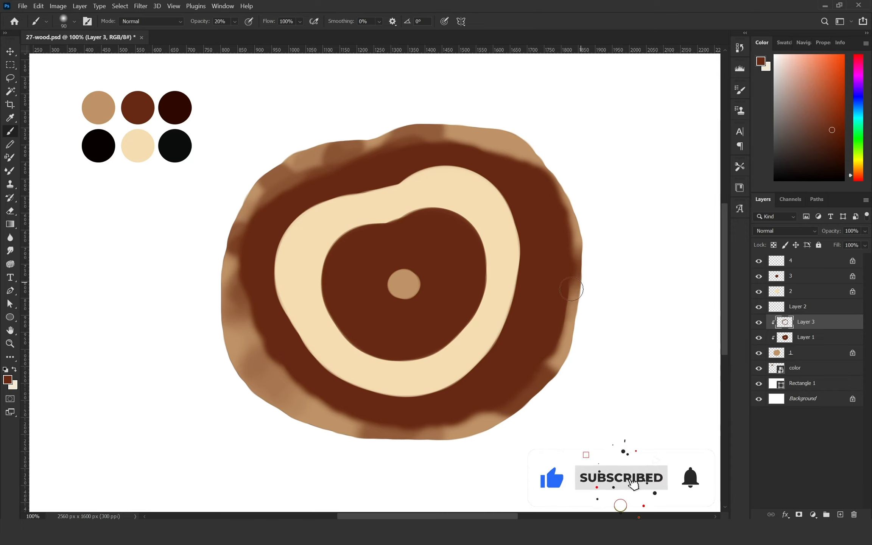
Step: On a new clipped layer, shade the rim's upper edge with sampled brown tones at 20% opacity
{"action": "key", "text": "ctrl+shift+alt+n"}
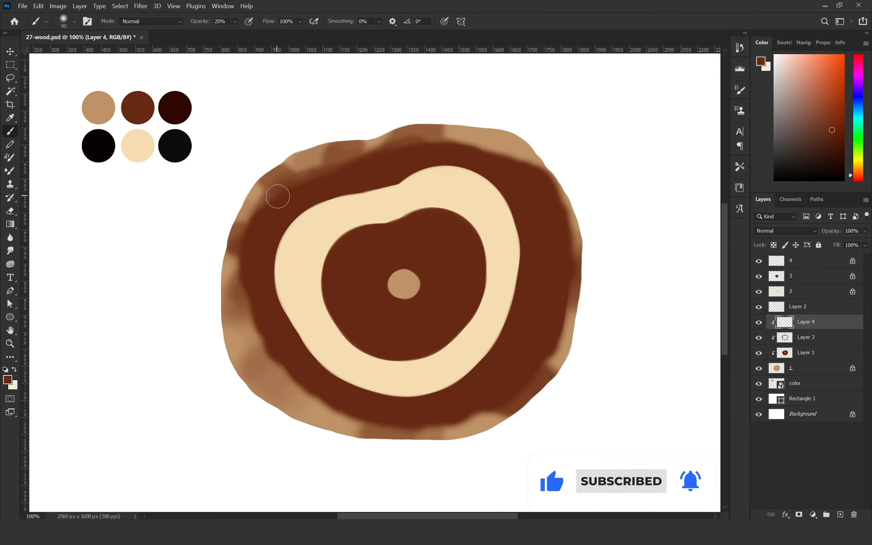
{"action": "mouse_move", "coordinate": [301, 185]}
{"action": "left_mouse_down"}
{"action": "mouse_move", "coordinate": [310, 144]}
{"action": "mouse_move", "coordinate": [336, 156]}
{"action": "left_mouse_up"}
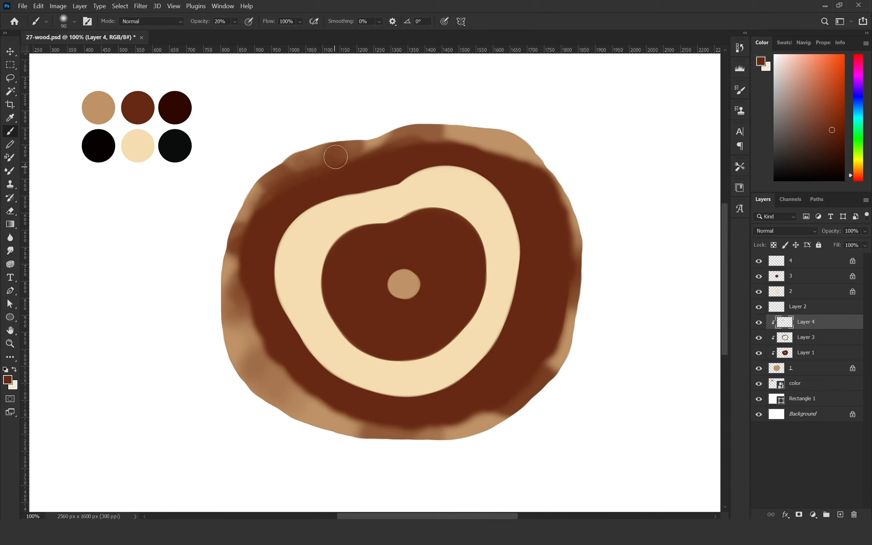
{"action": "left_click", "coordinate": [418, 142], "text": "alt"}
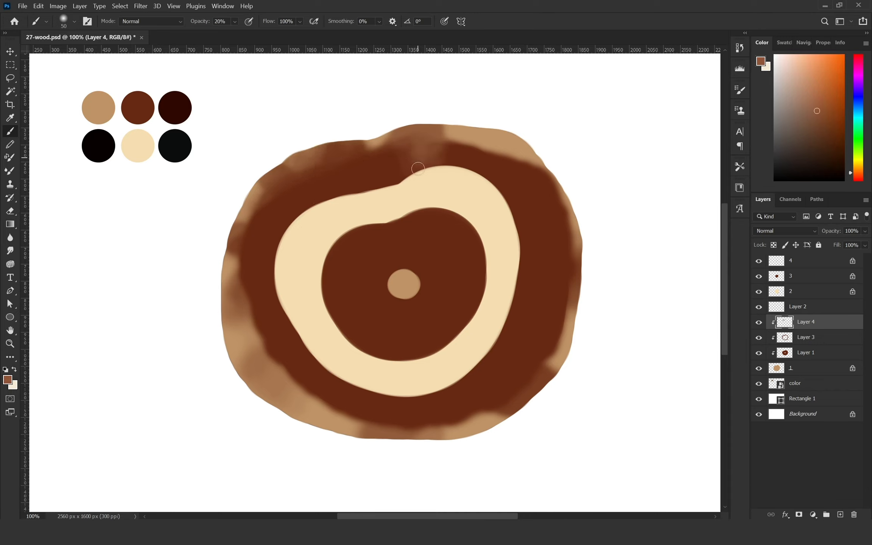
{"action": "left_click", "coordinate": [460, 143], "text": "alt"}
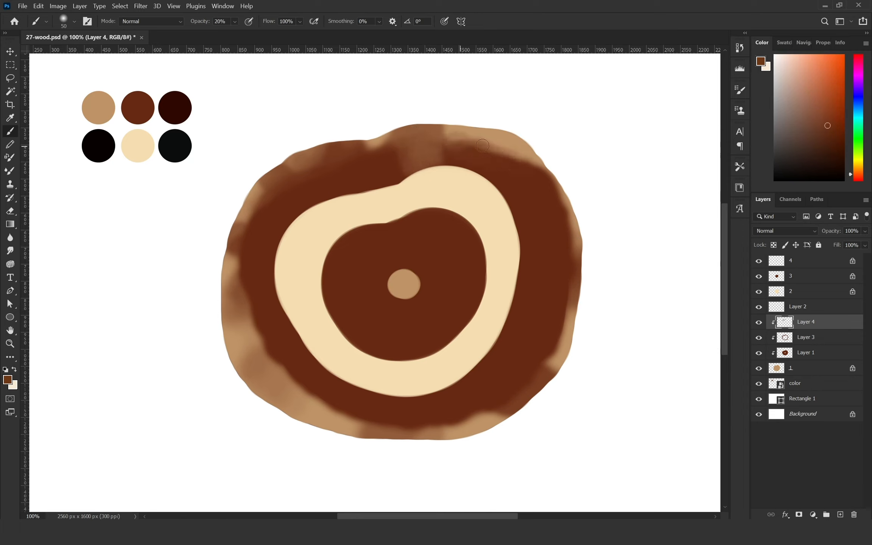
{"action": "left_click_drag", "start_coordinate": [483, 146], "coordinate": [544, 168]}
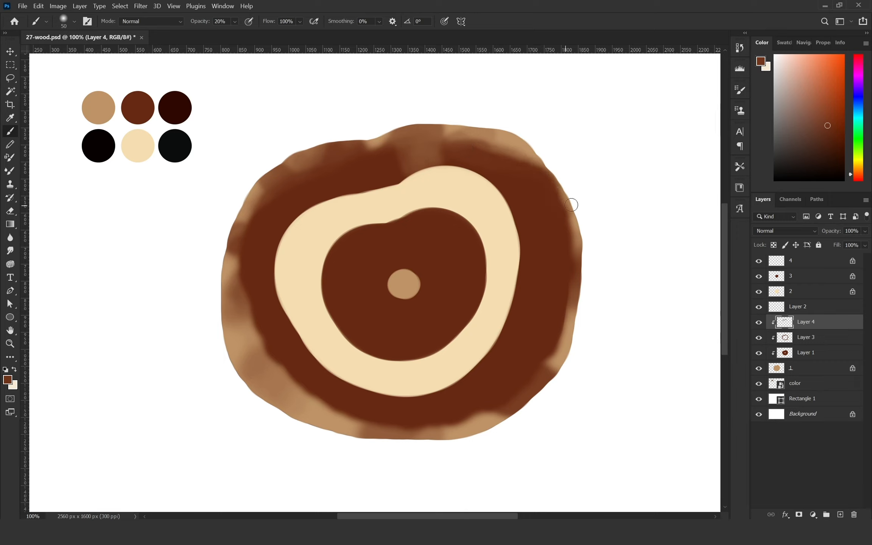
{"action": "left_click_drag", "start_coordinate": [485, 150], "coordinate": [560, 178]}
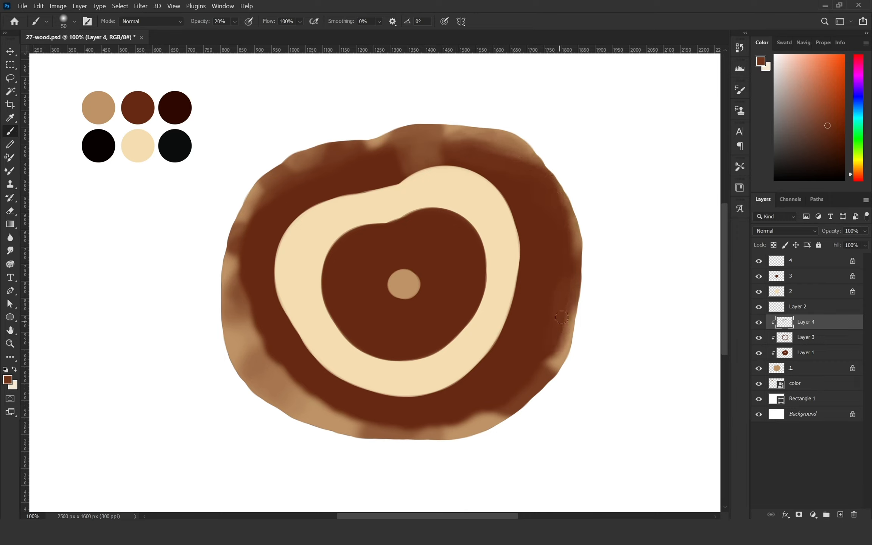
Step: Soften the transition between the brown ring and the tan rim along the lower and left edges with sampled brown
{"action": "mouse_move", "coordinate": [485, 409]}
{"action": "left_mouse_down"}
{"action": "mouse_move", "coordinate": [458, 424]}
{"action": "mouse_move", "coordinate": [492, 406]}
{"action": "left_mouse_up"}
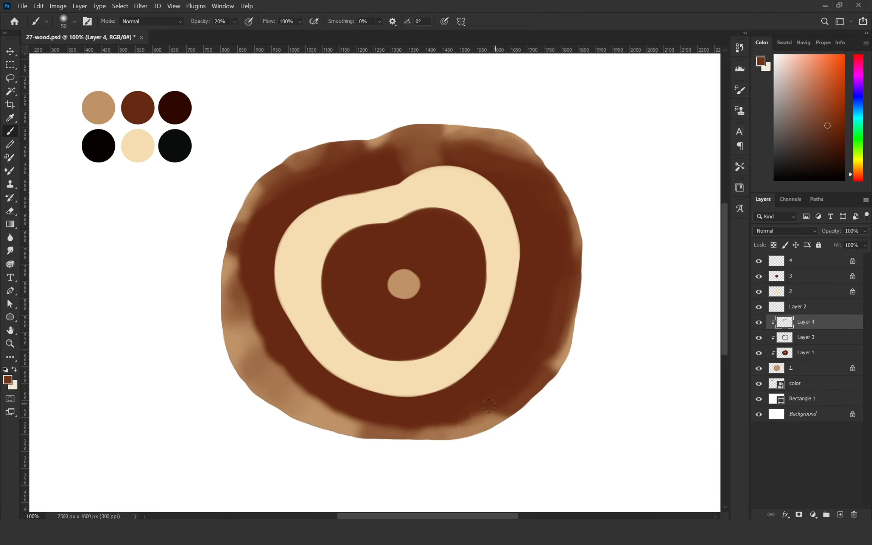
{"action": "left_click_drag", "start_coordinate": [304, 407], "coordinate": [316, 385]}
{"action": "mouse_move", "coordinate": [258, 363]}
{"action": "left_mouse_down"}
{"action": "mouse_move", "coordinate": [267, 399]}
{"action": "mouse_move", "coordinate": [286, 366]}
{"action": "left_mouse_up"}
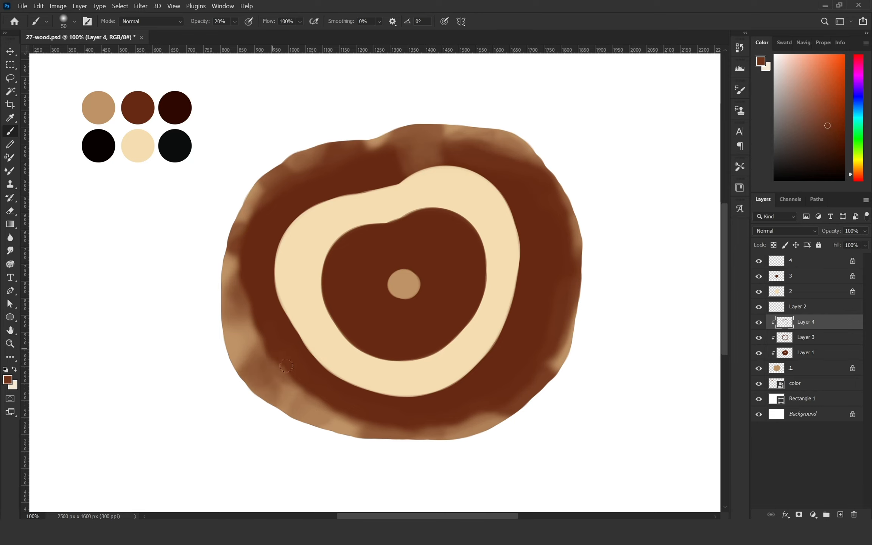
{"action": "mouse_move", "coordinate": [243, 294]}
{"action": "left_mouse_down"}
{"action": "mouse_move", "coordinate": [229, 303]}
{"action": "mouse_move", "coordinate": [262, 331]}
{"action": "left_mouse_up"}
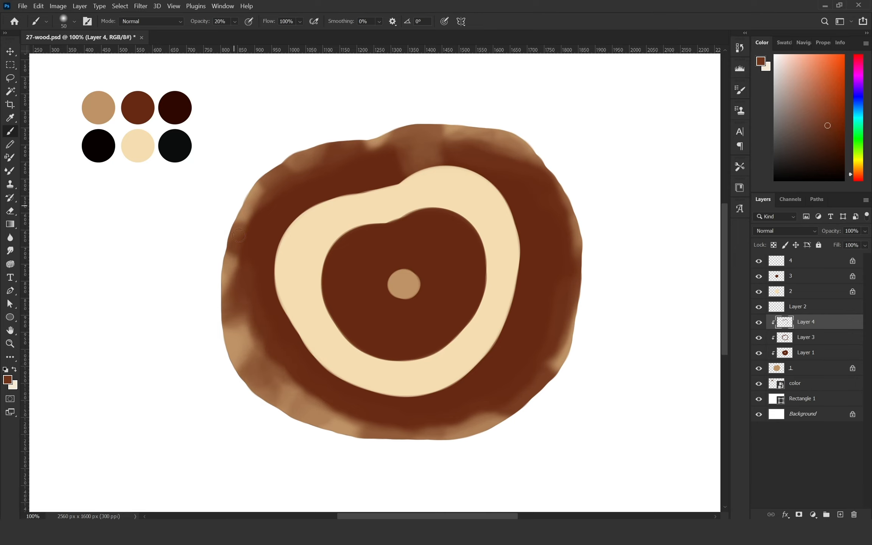
Step: Paint tan over most of the cream ring with a hard 300 px brush at 100% opacity on a clipped layer
{"action": "key", "text": "bracketright"}
{"action": "key", "text": "bracketright"}
{"action": "key", "text": "bracketright"}
{"action": "key", "text": "bracketright"}
{"action": "key", "text": "bracketright"}
{"action": "key", "text": "bracketright"}
{"action": "key", "text": "bracketright"}
{"action": "key", "text": "bracketright"}
{"action": "key", "text": "bracketright"}
{"action": "key", "text": "bracketright"}
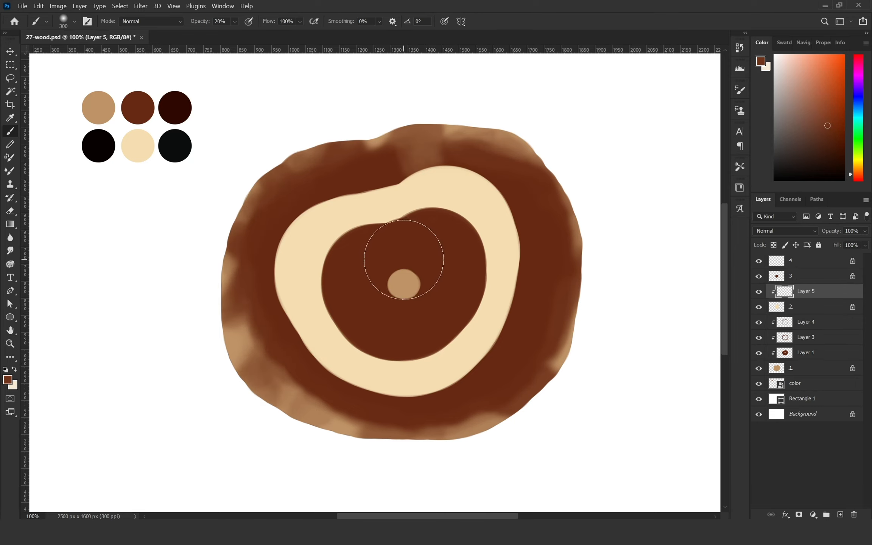
{"action": "right_click", "coordinate": [404, 260]}
{"action": "left_click_drag", "start_coordinate": [479, 294], "coordinate": [714, 295]}
{"action": "key", "text": "Return"}
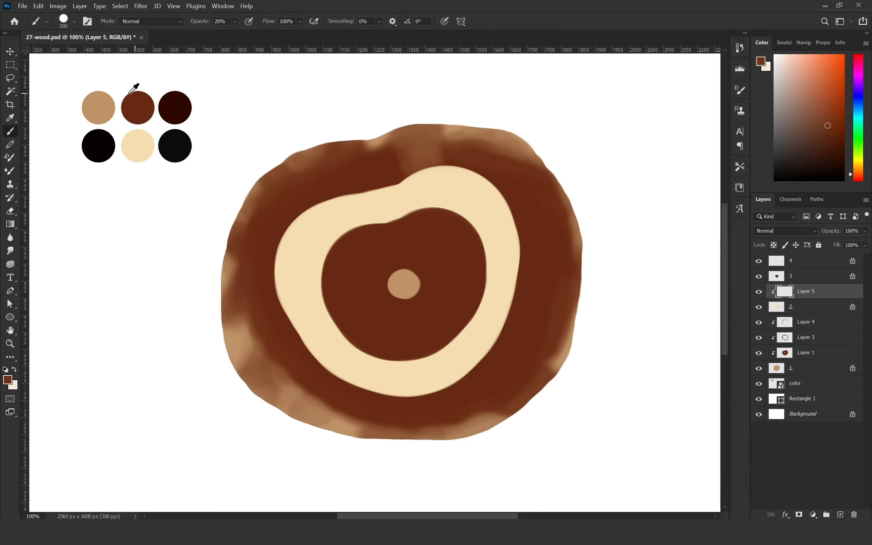
{"action": "left_click", "coordinate": [102, 106], "text": "alt"}
{"action": "left_click_drag", "start_coordinate": [352, 266], "coordinate": [369, 271]}
{"action": "key", "text": "0"}
{"action": "mouse_move", "coordinate": [384, 234]}
{"action": "left_mouse_down"}
{"action": "mouse_move", "coordinate": [370, 306]}
{"action": "mouse_move", "coordinate": [434, 306]}
{"action": "mouse_move", "coordinate": [441, 343]}
{"action": "left_mouse_up"}
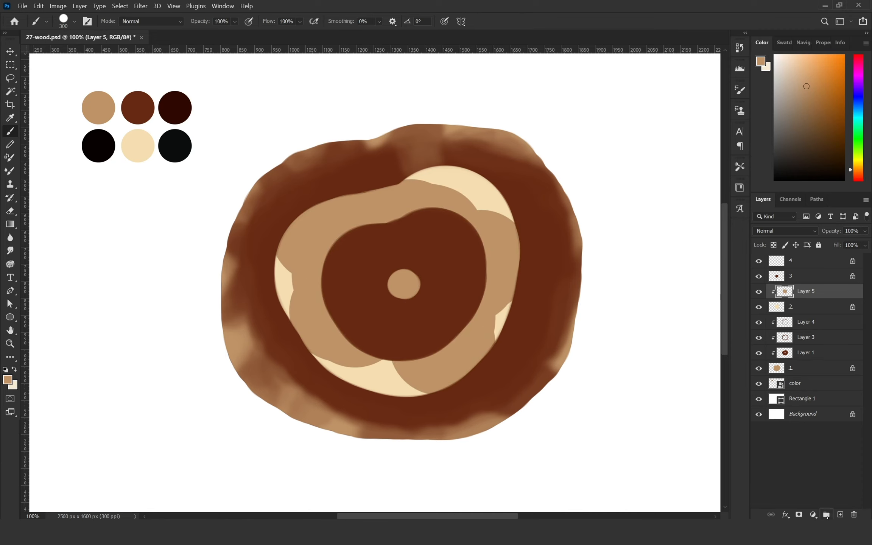
Step: Add another clipped layer and soften the remaining cream patches with tan, using a 70 px soft brush
{"action": "left_click", "coordinate": [841, 515]}
{"action": "key", "text": "ctrl+alt+g"}
{"action": "key", "text": "shift+bracketleft"}
{"action": "key", "text": "shift+bracketleft"}
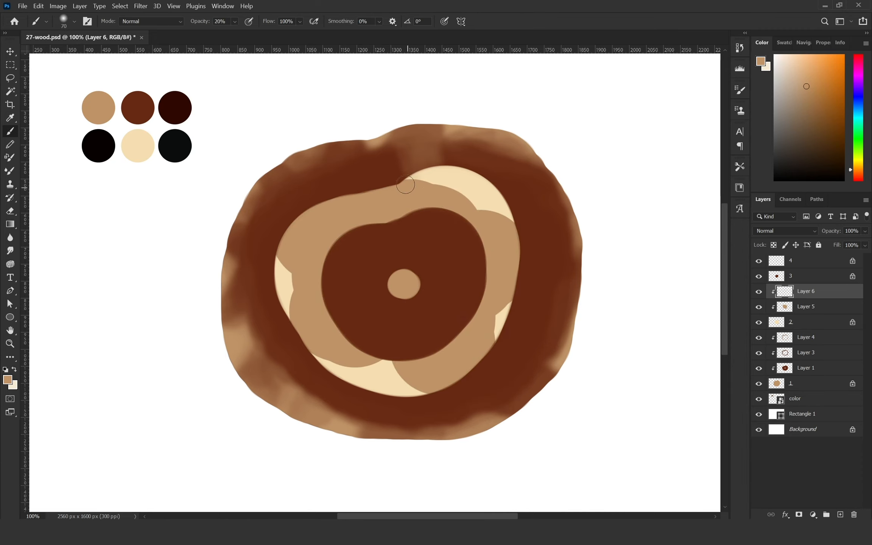
{"action": "key", "text": "4"}
{"action": "left_click_drag", "start_coordinate": [411, 189], "coordinate": [427, 191]}
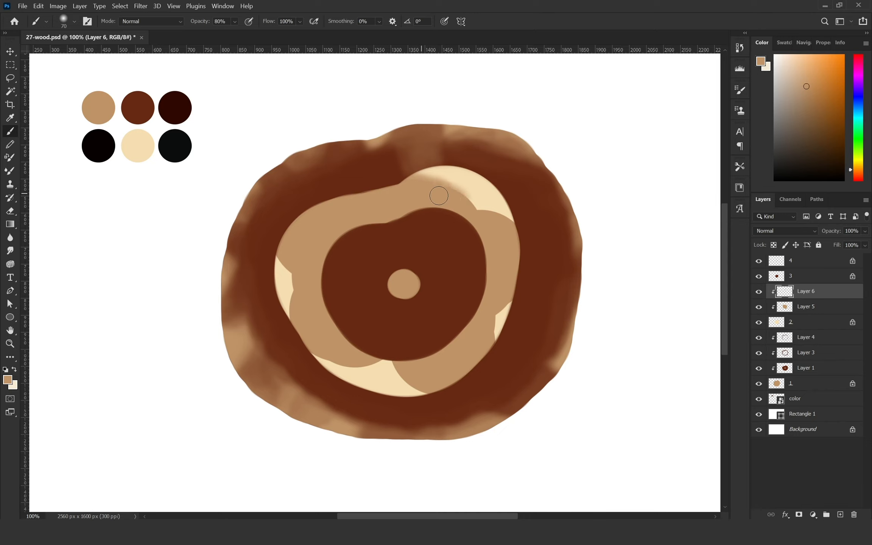
{"action": "mouse_move", "coordinate": [499, 303]}
{"action": "left_mouse_down"}
{"action": "mouse_move", "coordinate": [487, 323]}
{"action": "mouse_move", "coordinate": [402, 360]}
{"action": "mouse_move", "coordinate": [432, 388]}
{"action": "mouse_move", "coordinate": [324, 353]}
{"action": "left_mouse_up"}
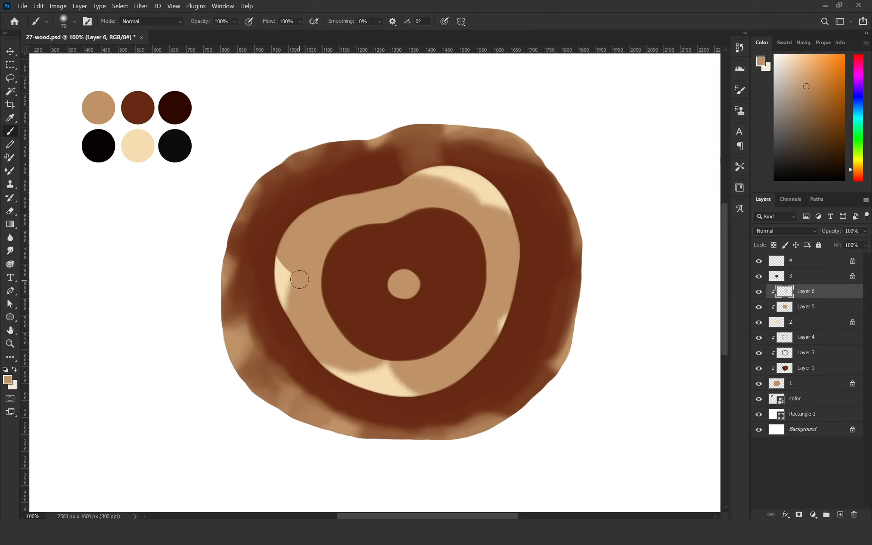
{"action": "mouse_move", "coordinate": [528, 284]}
{"action": "left_mouse_down"}
{"action": "mouse_move", "coordinate": [357, 398]}
{"action": "mouse_move", "coordinate": [405, 403]}
{"action": "mouse_move", "coordinate": [328, 377]}
{"action": "mouse_move", "coordinate": [302, 340]}
{"action": "left_mouse_up"}
{"action": "left_click_drag", "start_coordinate": [271, 305], "coordinate": [274, 291]}
Step: Paint translucent cream highlights on the tan ring's upper-left part with the cream swatch colour, setting the opacity to 20%
{"action": "left_click", "coordinate": [138, 145], "text": "alt"}
{"action": "key", "text": "1"}
{"action": "mouse_move", "coordinate": [363, 210]}
{"action": "left_mouse_down"}
{"action": "mouse_move", "coordinate": [342, 199]}
{"action": "mouse_move", "coordinate": [357, 238]}
{"action": "mouse_move", "coordinate": [333, 214]}
{"action": "mouse_move", "coordinate": [350, 220]}
{"action": "mouse_move", "coordinate": [339, 200]}
{"action": "mouse_move", "coordinate": [375, 225]}
{"action": "mouse_move", "coordinate": [368, 207]}
{"action": "mouse_move", "coordinate": [375, 201]}
{"action": "mouse_move", "coordinate": [347, 195]}
{"action": "left_mouse_up"}
{"action": "key", "text": "2"}
{"action": "key", "text": "3"}
{"action": "key", "text": "2"}
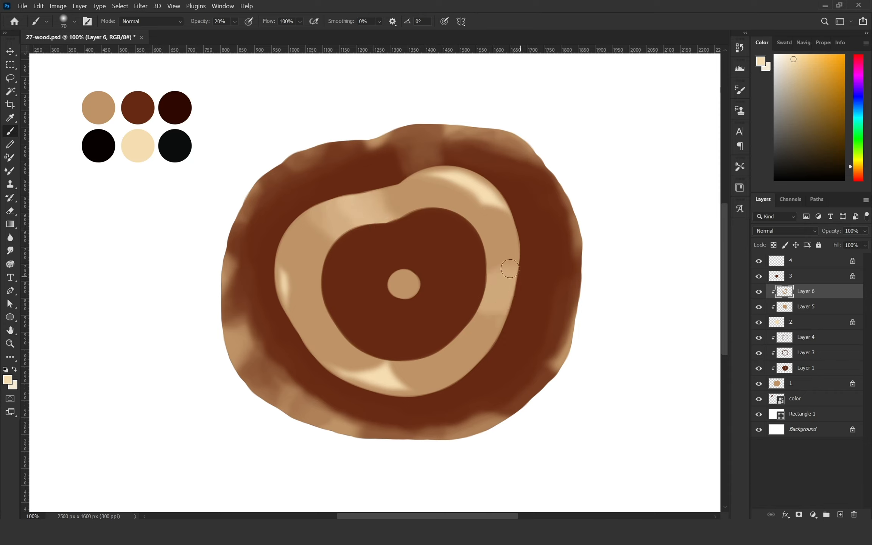
Step: Add translucent cream highlights along the tan ring's lower part and its upper-right bulge
{"action": "mouse_move", "coordinate": [388, 355]}
{"action": "left_mouse_down"}
{"action": "mouse_move", "coordinate": [400, 373]}
{"action": "mouse_move", "coordinate": [346, 373]}
{"action": "mouse_move", "coordinate": [332, 352]}
{"action": "left_mouse_up"}
{"action": "key", "text": "2"}
{"action": "mouse_move", "coordinate": [420, 394]}
{"action": "left_mouse_down"}
{"action": "mouse_move", "coordinate": [403, 369]}
{"action": "mouse_move", "coordinate": [439, 384]}
{"action": "left_mouse_up"}
{"action": "left_click_drag", "start_coordinate": [360, 365], "coordinate": [338, 357]}
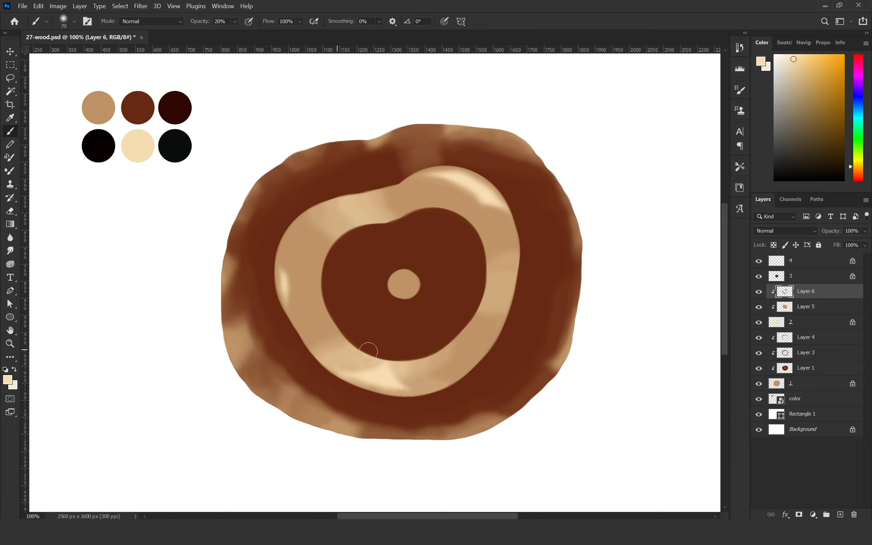
{"action": "mouse_move", "coordinate": [451, 218]}
{"action": "left_mouse_down"}
{"action": "mouse_move", "coordinate": [481, 200]}
{"action": "mouse_move", "coordinate": [485, 171]}
{"action": "left_mouse_up"}
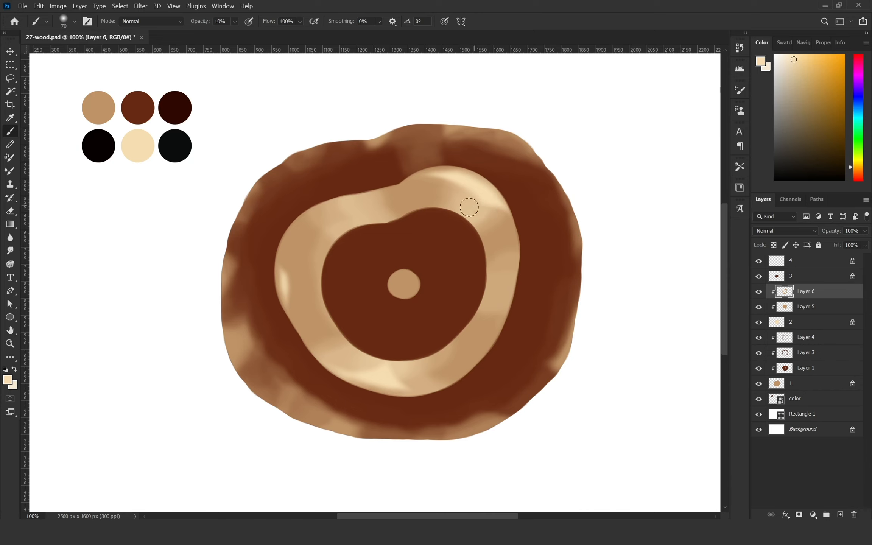
Step: Save the document and lighten the left part of the tan ring with cream strokes
{"action": "key", "text": "ctrl+s"}
{"action": "left_click_drag", "start_coordinate": [291, 258], "coordinate": [296, 234]}
{"action": "left_click_drag", "start_coordinate": [312, 267], "coordinate": [300, 247]}
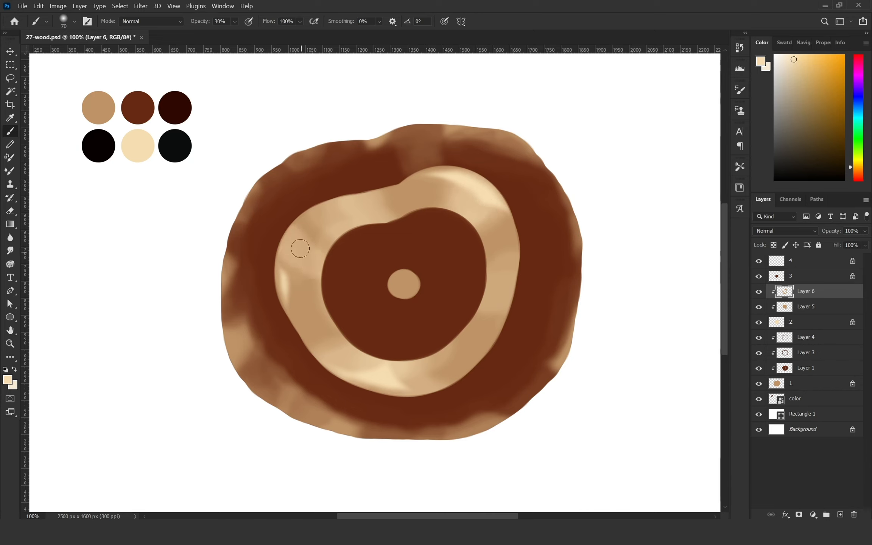
Step: Sample the ring's tan and tone down parts of its cream highlights, starting at 80% opacity
{"action": "left_click", "coordinate": [316, 231], "text": "alt"}
{"action": "key", "text": "8"}
{"action": "mouse_move", "coordinate": [349, 199]}
{"action": "left_mouse_down"}
{"action": "mouse_move", "coordinate": [342, 232]}
{"action": "mouse_move", "coordinate": [319, 216]}
{"action": "left_mouse_up"}
{"action": "mouse_move", "coordinate": [484, 225]}
{"action": "left_mouse_down"}
{"action": "mouse_move", "coordinate": [492, 262]}
{"action": "mouse_move", "coordinate": [508, 276]}
{"action": "left_mouse_up"}
{"action": "left_click_drag", "start_coordinate": [498, 226], "coordinate": [477, 204]}
{"action": "key", "text": "2"}
{"action": "left_click_drag", "start_coordinate": [384, 367], "coordinate": [343, 389]}
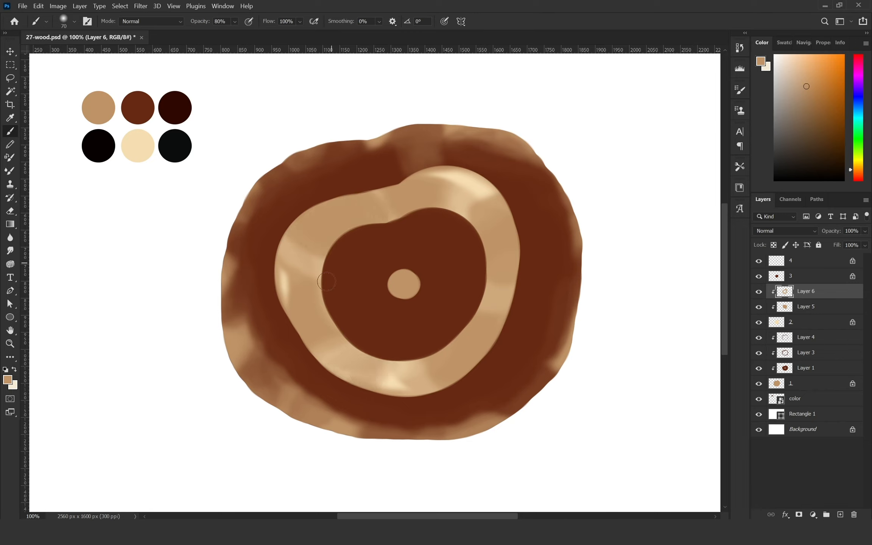
{"action": "left_click_drag", "start_coordinate": [286, 276], "coordinate": [299, 308]}
Step: Add a layer above layer 3, paint over the brown centre at 100% opacity, and release the layer's clipping mask
{"action": "key", "text": "alt+bracketright"}
{"action": "key", "text": "ctrl+shift+alt+n"}
{"action": "key", "text": "ctrl+alt+g"}
{"action": "key", "text": "0"}
{"action": "mouse_move", "coordinate": [361, 225]}
{"action": "left_mouse_down"}
{"action": "mouse_move", "coordinate": [349, 230]}
{"action": "mouse_move", "coordinate": [397, 207]}
{"action": "mouse_move", "coordinate": [472, 221]}
{"action": "mouse_move", "coordinate": [496, 259]}
{"action": "mouse_move", "coordinate": [491, 300]}
{"action": "mouse_move", "coordinate": [478, 315]}
{"action": "left_mouse_up"}
{"action": "left_click_drag", "start_coordinate": [478, 315], "coordinate": [470, 327]}
{"action": "left_click", "coordinate": [779, 284], "text": "alt"}
{"action": "mouse_move", "coordinate": [485, 255]}
{"action": "left_mouse_down"}
{"action": "mouse_move", "coordinate": [462, 349]}
{"action": "mouse_move", "coordinate": [430, 370]}
{"action": "mouse_move", "coordinate": [318, 315]}
{"action": "mouse_move", "coordinate": [343, 252]}
{"action": "mouse_move", "coordinate": [398, 238]}
{"action": "mouse_move", "coordinate": [461, 259]}
{"action": "mouse_move", "coordinate": [415, 231]}
{"action": "mouse_move", "coordinate": [354, 335]}
{"action": "mouse_move", "coordinate": [462, 296]}
{"action": "mouse_move", "coordinate": [446, 340]}
{"action": "mouse_move", "coordinate": [458, 240]}
{"action": "left_mouse_up"}
Step: Blend the brown centre's edge with the surrounding ring using sampled colours at 25% opacity
{"action": "left_click", "coordinate": [383, 258], "text": "alt"}
{"action": "key", "text": "2"}
{"action": "key", "text": "5"}
{"action": "left_click", "coordinate": [310, 306], "text": "alt"}
{"action": "mouse_move", "coordinate": [326, 296]}
{"action": "left_mouse_down"}
{"action": "mouse_move", "coordinate": [348, 265]}
{"action": "mouse_move", "coordinate": [333, 280]}
{"action": "mouse_move", "coordinate": [438, 219]}
{"action": "mouse_move", "coordinate": [436, 257]}
{"action": "mouse_move", "coordinate": [452, 227]}
{"action": "left_mouse_up"}
{"action": "mouse_move", "coordinate": [487, 260]}
{"action": "left_mouse_down"}
{"action": "mouse_move", "coordinate": [390, 360]}
{"action": "mouse_move", "coordinate": [331, 301]}
{"action": "left_mouse_up"}
Step: Fade sampled brown from the centre outward into the tan ring at 20% and 10% opacity
{"action": "left_click", "coordinate": [384, 200], "text": "alt"}
{"action": "key", "text": "2"}
{"action": "mouse_move", "coordinate": [385, 230]}
{"action": "left_mouse_down"}
{"action": "mouse_move", "coordinate": [376, 210]}
{"action": "mouse_move", "coordinate": [415, 232]}
{"action": "left_mouse_up"}
{"action": "mouse_move", "coordinate": [498, 250]}
{"action": "left_mouse_down"}
{"action": "mouse_move", "coordinate": [451, 278]}
{"action": "mouse_move", "coordinate": [496, 265]}
{"action": "mouse_move", "coordinate": [485, 314]}
{"action": "mouse_move", "coordinate": [504, 273]}
{"action": "left_mouse_up"}
{"action": "key", "text": "1"}
{"action": "mouse_move", "coordinate": [361, 325]}
{"action": "left_mouse_down"}
{"action": "mouse_move", "coordinate": [341, 359]}
{"action": "mouse_move", "coordinate": [373, 337]}
{"action": "mouse_move", "coordinate": [326, 344]}
{"action": "mouse_move", "coordinate": [351, 288]}
{"action": "mouse_move", "coordinate": [365, 283]}
{"action": "left_mouse_up"}
{"action": "mouse_move", "coordinate": [310, 270]}
{"action": "left_mouse_down"}
{"action": "mouse_move", "coordinate": [438, 259]}
{"action": "mouse_move", "coordinate": [414, 218]}
{"action": "left_mouse_up"}
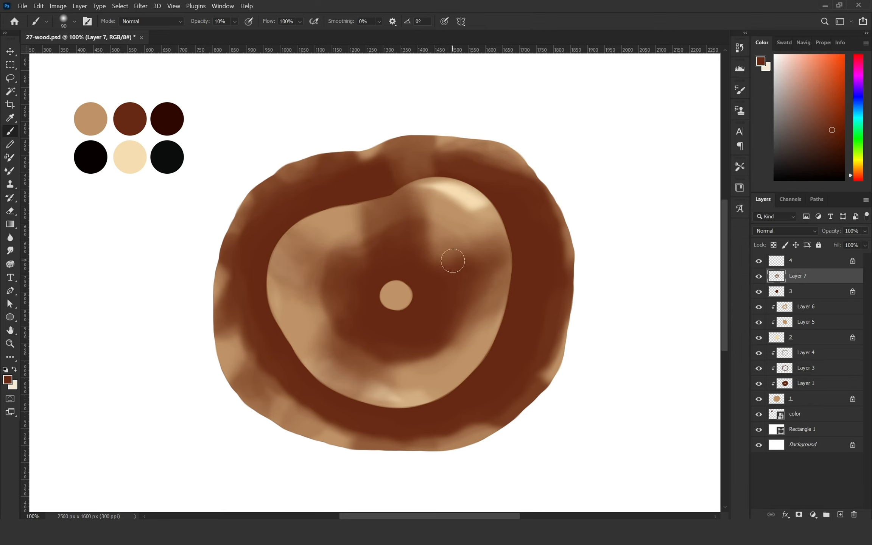
{"action": "mouse_move", "coordinate": [453, 261]}
{"action": "left_mouse_down"}
{"action": "mouse_move", "coordinate": [415, 259]}
{"action": "mouse_move", "coordinate": [459, 337]}
{"action": "left_mouse_up"}
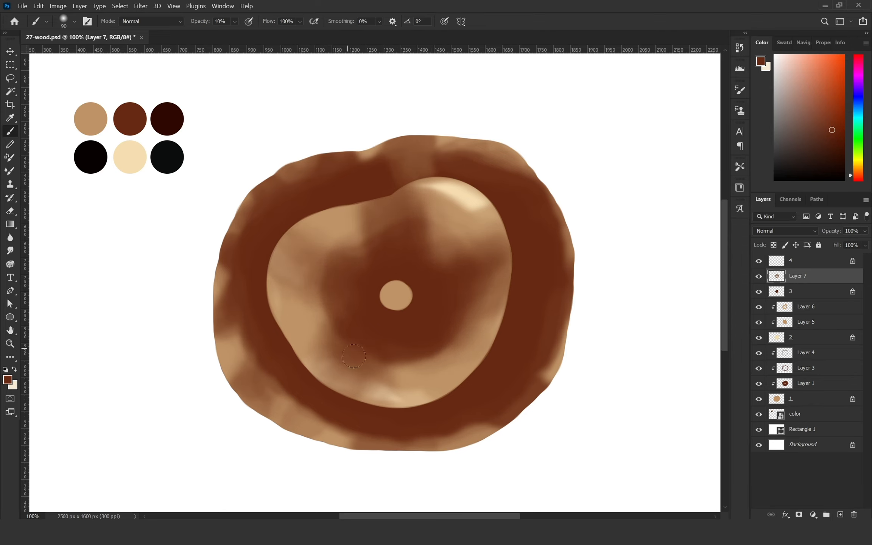
Step: Create a new layer on top and choose the KYLE Ultimate Charcoal Pencil 25px Med2 brush with airbrush build-up turned off
{"action": "left_click", "coordinate": [810, 261]}
{"action": "left_click", "coordinate": [840, 515]}
{"action": "right_click", "coordinate": [429, 197]}
{"action": "left_click", "coordinate": [623, 406]}
{"action": "left_click_drag", "start_coordinate": [735, 344], "coordinate": [735, 374]}
{"action": "left_click", "coordinate": [616, 373]}
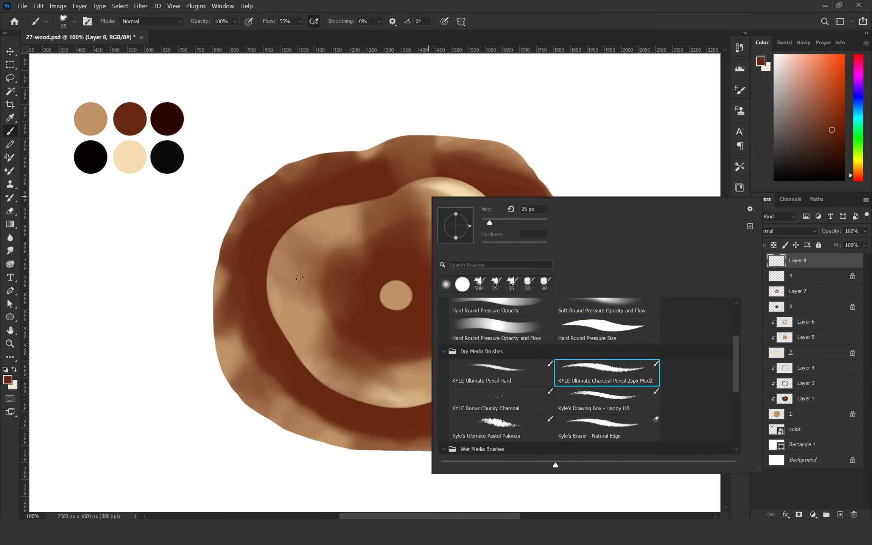
{"action": "left_click", "coordinate": [469, 13]}
{"action": "left_click", "coordinate": [314, 21]}
Step: Paint a rough brown charcoal line along the boundary between the inner tan area and the brown ring with an enlarged brush
{"action": "key", "text": "5"}
{"action": "key", "text": "bracketright"}
{"action": "key", "text": "bracketright"}
{"action": "key", "text": "bracketright"}
{"action": "key", "text": "bracketright"}
{"action": "key", "text": "bracketright"}
{"action": "key", "text": "bracketright"}
{"action": "key", "text": "bracketright"}
{"action": "key", "text": "bracketright"}
{"action": "key", "text": "bracketright"}
{"action": "left_click_drag", "start_coordinate": [278, 245], "coordinate": [273, 254]}
{"action": "mouse_move", "coordinate": [343, 202]}
{"action": "left_mouse_down"}
{"action": "mouse_move", "coordinate": [444, 172]}
{"action": "mouse_move", "coordinate": [456, 178]}
{"action": "mouse_move", "coordinate": [505, 322]}
{"action": "left_mouse_up"}
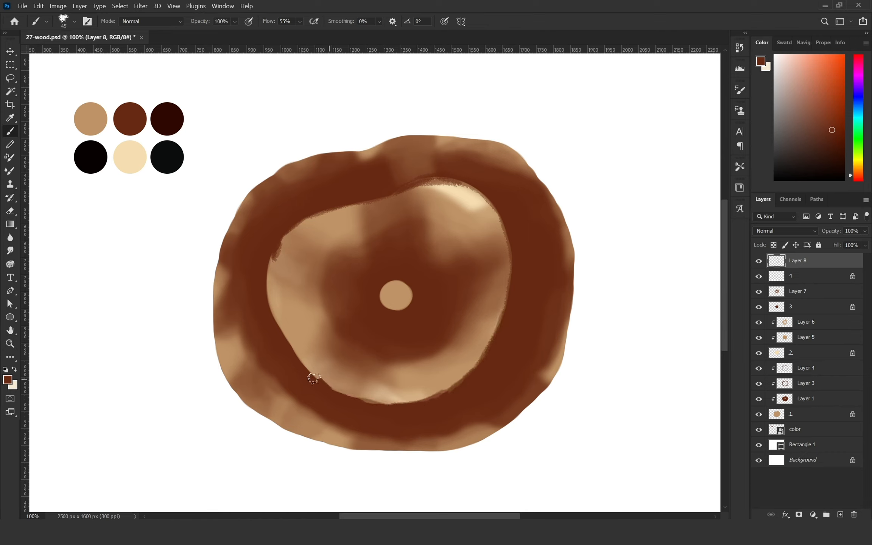
Step: Paint brown charcoal streaks radiating across the left and upper-left of the inner tan area on a new layer, mainly at 50% opacity
{"action": "mouse_move", "coordinate": [314, 379]}
{"action": "left_mouse_down"}
{"action": "mouse_move", "coordinate": [279, 329]}
{"action": "mouse_move", "coordinate": [325, 325]}
{"action": "mouse_move", "coordinate": [283, 345]}
{"action": "mouse_move", "coordinate": [333, 325]}
{"action": "mouse_move", "coordinate": [302, 331]}
{"action": "mouse_move", "coordinate": [261, 287]}
{"action": "mouse_move", "coordinate": [289, 299]}
{"action": "mouse_move", "coordinate": [272, 265]}
{"action": "mouse_move", "coordinate": [318, 262]}
{"action": "mouse_move", "coordinate": [256, 298]}
{"action": "mouse_move", "coordinate": [352, 274]}
{"action": "left_mouse_up"}
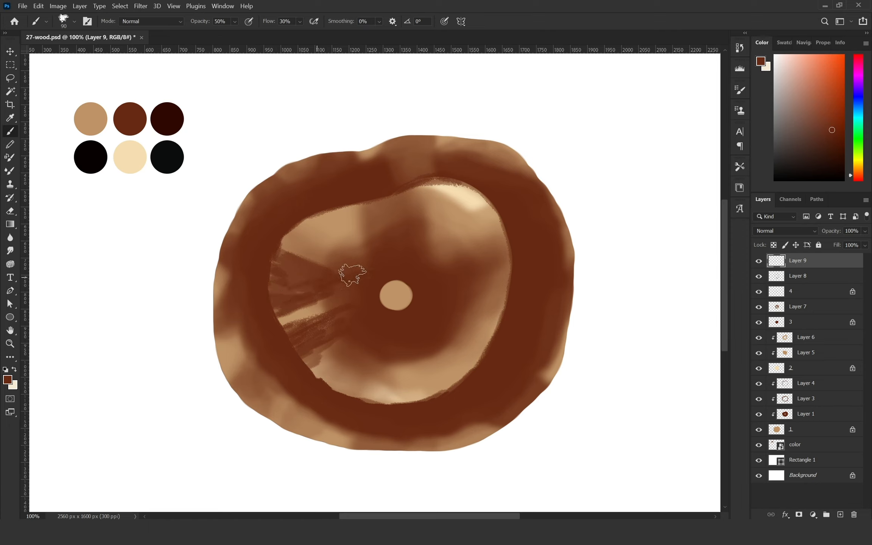
{"action": "key", "text": "1"}
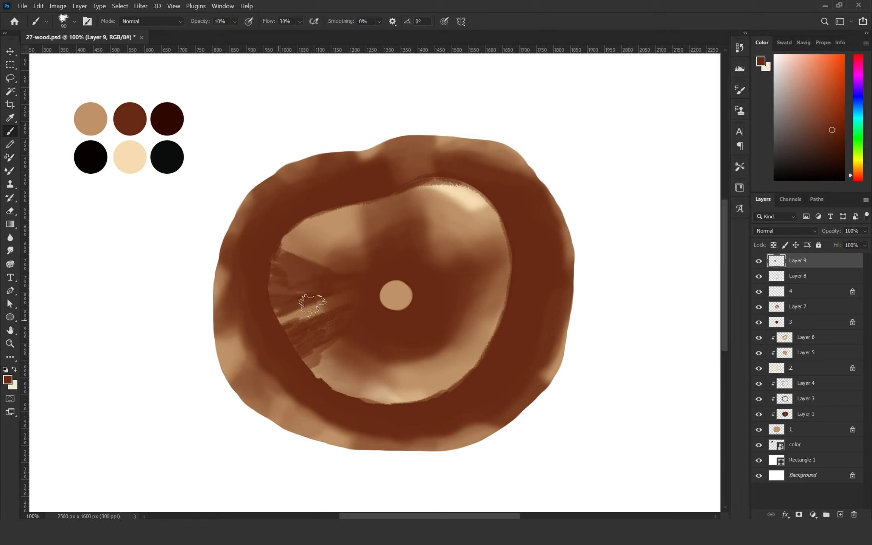
{"action": "key", "text": "shift+0"}
{"action": "key", "text": "5"}
{"action": "mouse_move", "coordinate": [292, 239]}
{"action": "left_mouse_down"}
{"action": "mouse_move", "coordinate": [322, 225]}
{"action": "mouse_move", "coordinate": [292, 243]}
{"action": "mouse_move", "coordinate": [351, 227]}
{"action": "mouse_move", "coordinate": [332, 246]}
{"action": "left_mouse_up"}
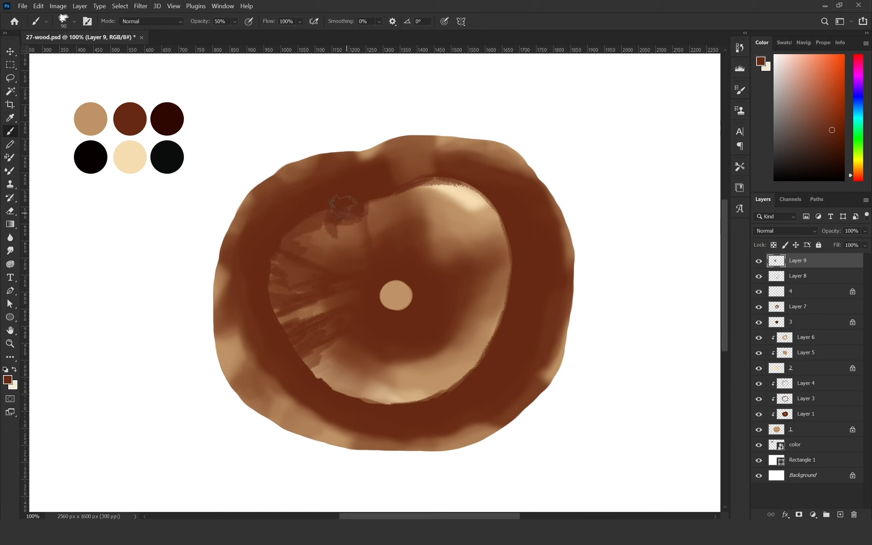
{"action": "left_click_drag", "start_coordinate": [343, 207], "coordinate": [320, 265]}
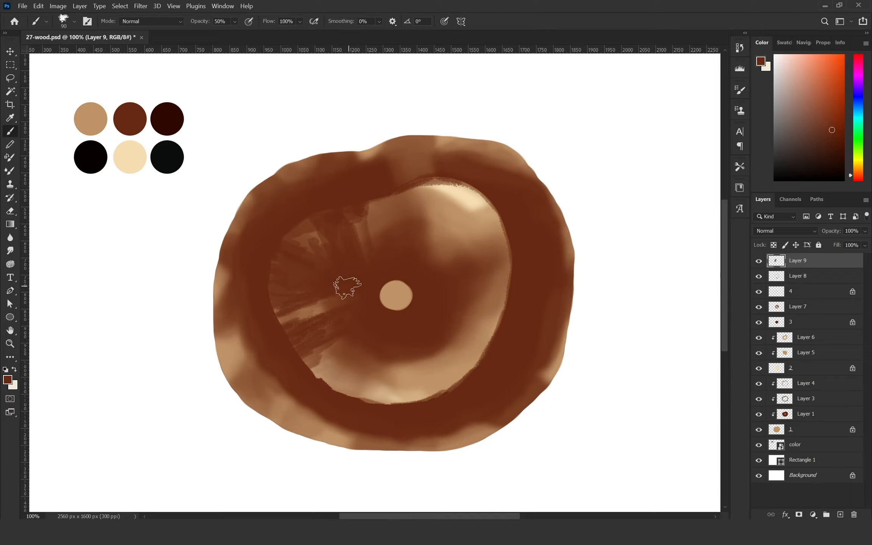
Step: Glaze brown over the inner area's left and lower parts with a 250 px charcoal brush at 20% opacity
{"action": "key", "text": "bracketright"}
{"action": "key", "text": "bracketright"}
{"action": "key", "text": "bracketright"}
{"action": "key", "text": "bracketright"}
{"action": "key", "text": "bracketright"}
{"action": "key", "text": "bracketright"}
{"action": "key", "text": "bracketright"}
{"action": "key", "text": "bracketleft"}
{"action": "key", "text": "bracketleft"}
{"action": "key", "text": "2"}
{"action": "mouse_move", "coordinate": [292, 318]}
{"action": "left_mouse_down"}
{"action": "mouse_move", "coordinate": [380, 386]}
{"action": "mouse_move", "coordinate": [323, 347]}
{"action": "mouse_move", "coordinate": [328, 292]}
{"action": "mouse_move", "coordinate": [307, 255]}
{"action": "mouse_move", "coordinate": [388, 397]}
{"action": "mouse_move", "coordinate": [412, 369]}
{"action": "left_mouse_up"}
Step: Shade the outer brown ring with dark brown 2d0700 sampled from the palette, using the charcoal brush at 20% opacity
{"action": "left_click", "coordinate": [171, 118], "text": "alt"}
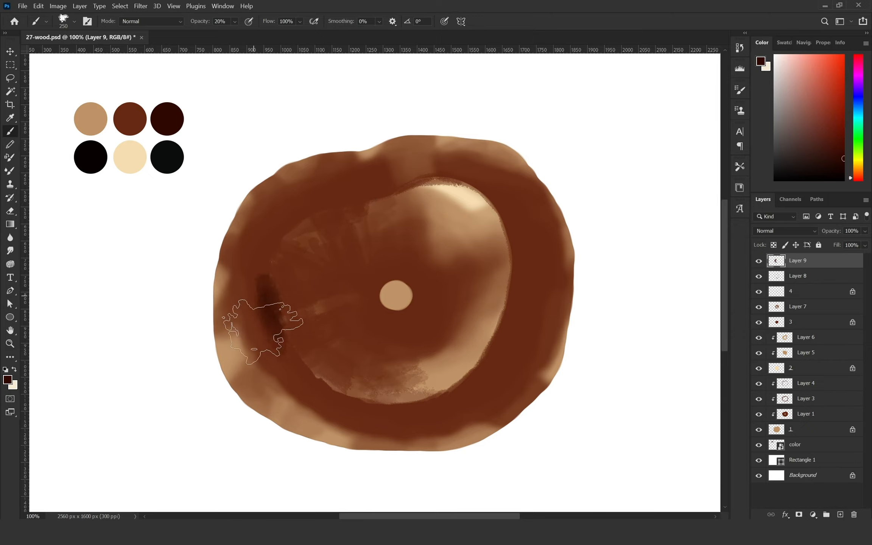
{"action": "left_click_drag", "start_coordinate": [248, 293], "coordinate": [368, 416]}
{"action": "mouse_move", "coordinate": [253, 263]}
{"action": "left_mouse_down"}
{"action": "mouse_move", "coordinate": [262, 253]}
{"action": "mouse_move", "coordinate": [244, 350]}
{"action": "mouse_move", "coordinate": [369, 418]}
{"action": "mouse_move", "coordinate": [328, 412]}
{"action": "left_mouse_up"}
{"action": "left_click_drag", "start_coordinate": [281, 217], "coordinate": [266, 220]}
{"action": "left_click", "coordinate": [171, 124], "text": "alt"}
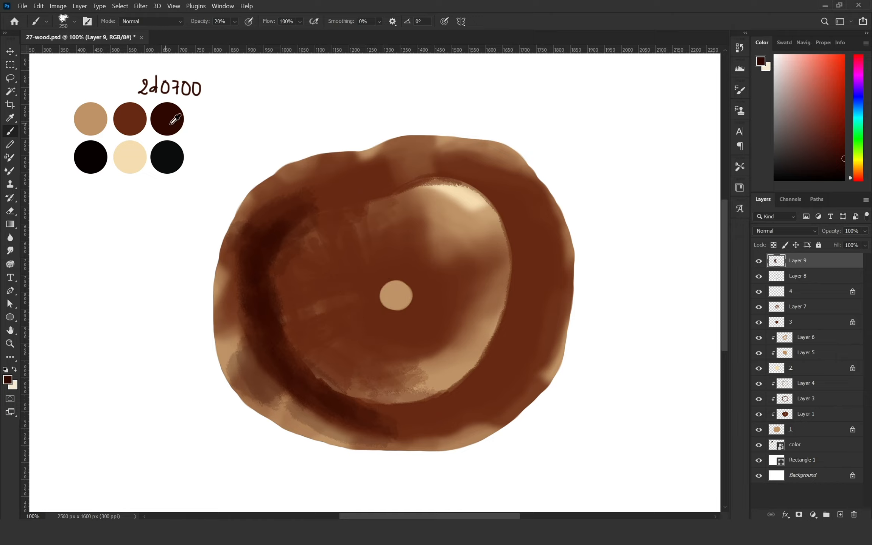
{"action": "mouse_move", "coordinate": [514, 204]}
{"action": "left_mouse_down"}
{"action": "mouse_move", "coordinate": [515, 288]}
{"action": "mouse_move", "coordinate": [500, 203]}
{"action": "mouse_move", "coordinate": [461, 165]}
{"action": "mouse_move", "coordinate": [475, 184]}
{"action": "mouse_move", "coordinate": [413, 172]}
{"action": "mouse_move", "coordinate": [526, 292]}
{"action": "mouse_move", "coordinate": [500, 312]}
{"action": "mouse_move", "coordinate": [503, 246]}
{"action": "left_mouse_up"}
{"action": "mouse_move", "coordinate": [492, 181]}
{"action": "left_mouse_down"}
{"action": "mouse_move", "coordinate": [438, 165]}
{"action": "mouse_move", "coordinate": [322, 195]}
{"action": "left_mouse_up"}
{"action": "left_click_drag", "start_coordinate": [451, 420], "coordinate": [467, 399]}
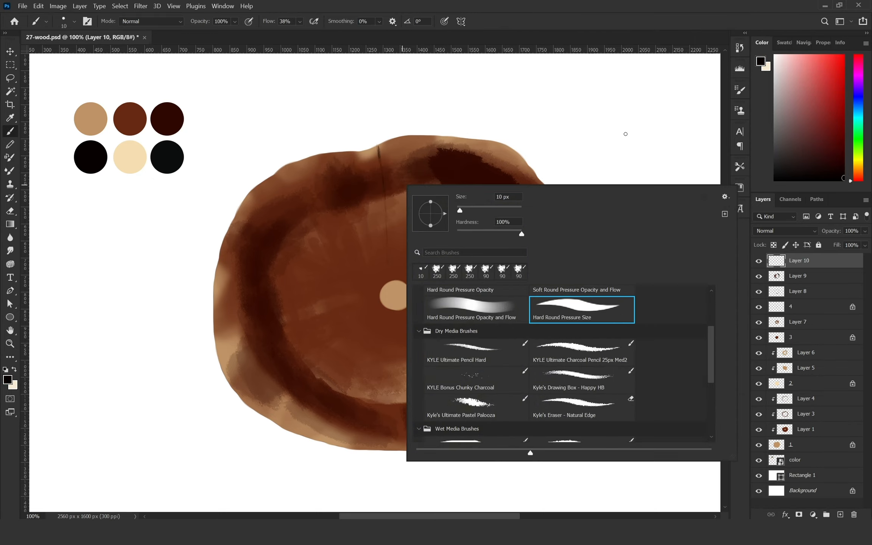
Step: Paint a tapered black crack from the slice's upper edge towards the centre on a new layer with the Hard Round Pressure Size brush
{"action": "left_click", "coordinate": [626, 134]}
{"action": "left_click_drag", "start_coordinate": [379, 146], "coordinate": [386, 186]}
{"action": "left_click_drag", "start_coordinate": [388, 228], "coordinate": [393, 219]}
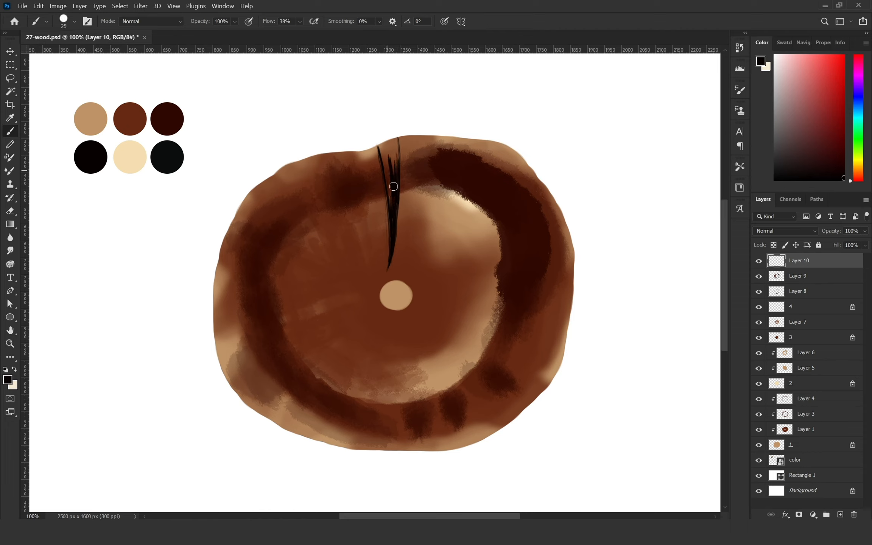
{"action": "mouse_move", "coordinate": [390, 159]}
{"action": "left_mouse_down"}
{"action": "mouse_move", "coordinate": [394, 141]}
{"action": "mouse_move", "coordinate": [384, 144]}
{"action": "mouse_move", "coordinate": [397, 140]}
{"action": "mouse_move", "coordinate": [384, 146]}
{"action": "mouse_move", "coordinate": [390, 167]}
{"action": "left_mouse_up"}
Step: Paint sampled brown and tan tones inside the black crack at 30% opacity
{"action": "key", "text": "3"}
{"action": "left_click", "coordinate": [396, 203], "text": "alt"}
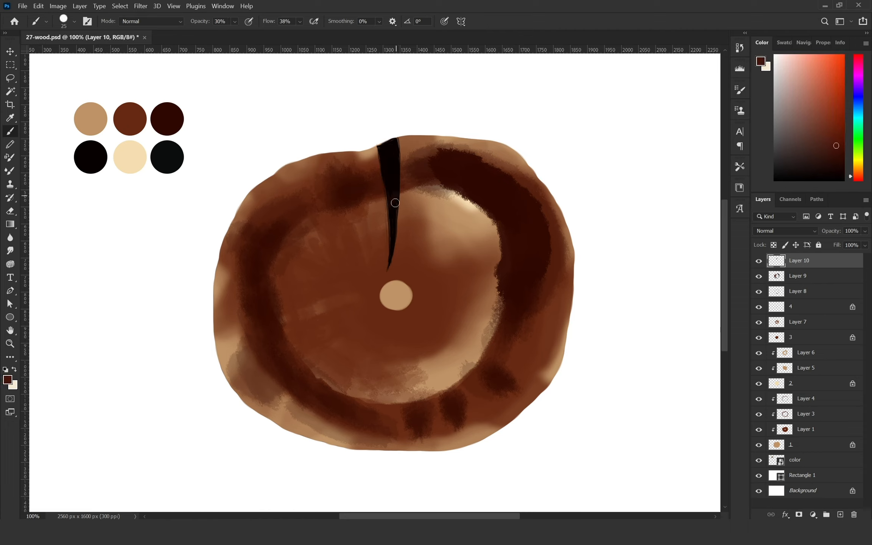
{"action": "left_click", "coordinate": [555, 369], "text": "alt"}
{"action": "left_click_drag", "start_coordinate": [394, 219], "coordinate": [392, 238]}
Step: Reinforce the upper crack with palette black at 100% opacity and extend it with a curved branch to the central circle
{"action": "left_click", "coordinate": [91, 157], "text": "alt"}
{"action": "key", "text": "0"}
{"action": "key", "text": "shift+0"}
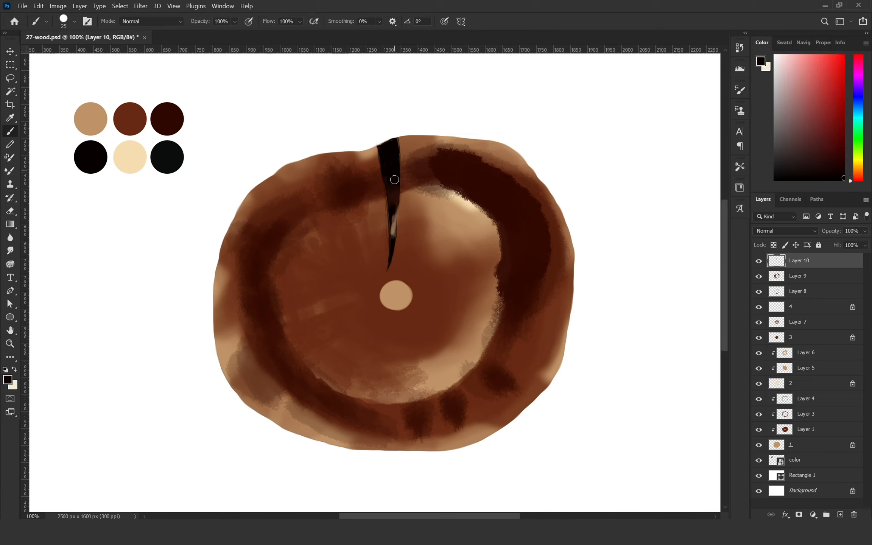
{"action": "left_click_drag", "start_coordinate": [388, 189], "coordinate": [394, 248]}
{"action": "left_click_drag", "start_coordinate": [398, 205], "coordinate": [387, 286]}
{"action": "left_click_drag", "start_coordinate": [382, 250], "coordinate": [379, 274]}
Step: Paint thin black radial cracks inward from the slice's upper edge with a 6 px brush
{"action": "key", "text": "bracketleft"}
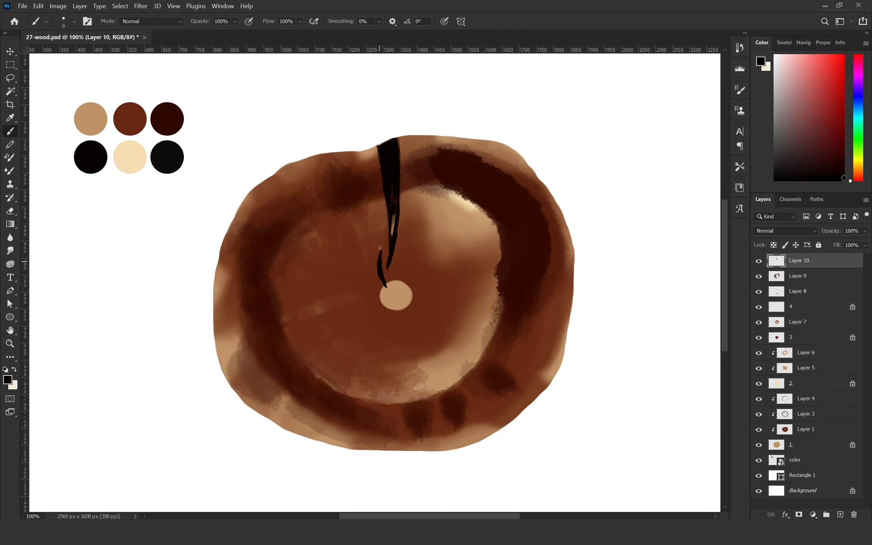
{"action": "key", "text": "bracketleft"}
{"action": "left_click_drag", "start_coordinate": [339, 153], "coordinate": [354, 239]}
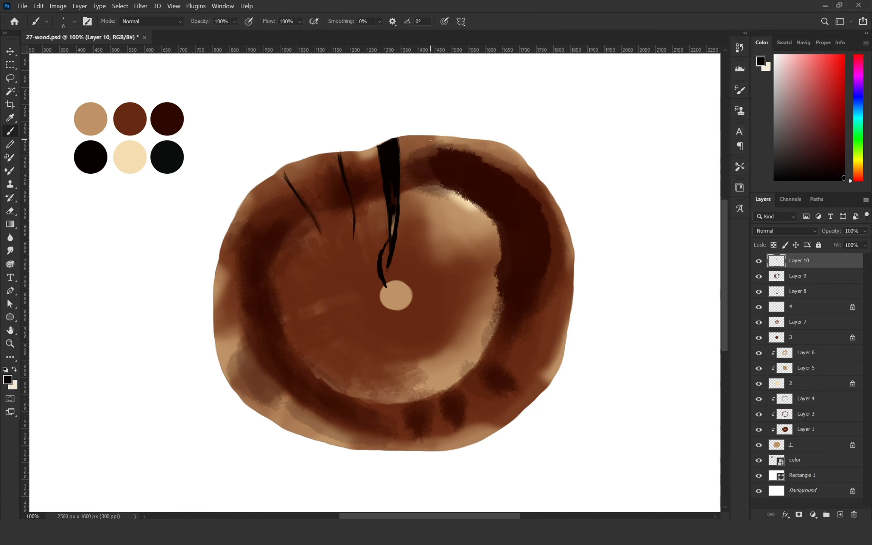
{"action": "left_click_drag", "start_coordinate": [432, 140], "coordinate": [414, 209]}
{"action": "left_click_drag", "start_coordinate": [459, 174], "coordinate": [439, 237]}
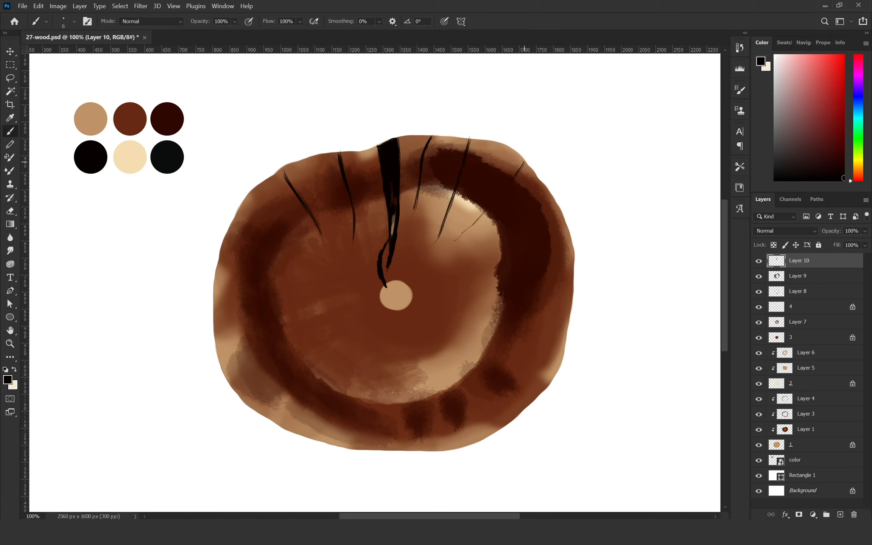
{"action": "mouse_move", "coordinate": [525, 163]}
{"action": "left_mouse_down"}
{"action": "mouse_move", "coordinate": [450, 247]}
{"action": "mouse_move", "coordinate": [502, 196]}
{"action": "mouse_move", "coordinate": [464, 236]}
{"action": "left_mouse_up"}
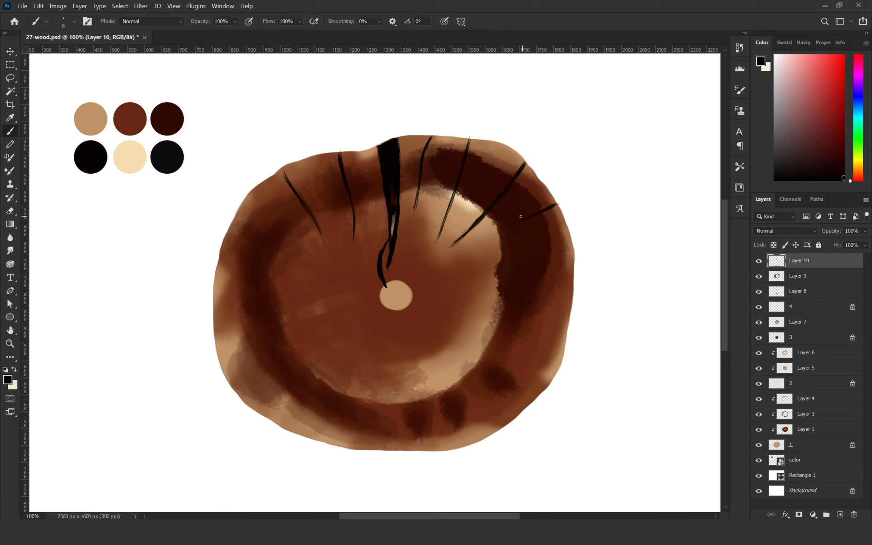
Step: Paint a long curved black crack from the slice's right edge to the central circle and thicken it
{"action": "left_click_drag", "start_coordinate": [575, 247], "coordinate": [440, 277]}
{"action": "left_click_drag", "start_coordinate": [575, 253], "coordinate": [404, 296]}
{"action": "left_click_drag", "start_coordinate": [572, 251], "coordinate": [567, 255]}
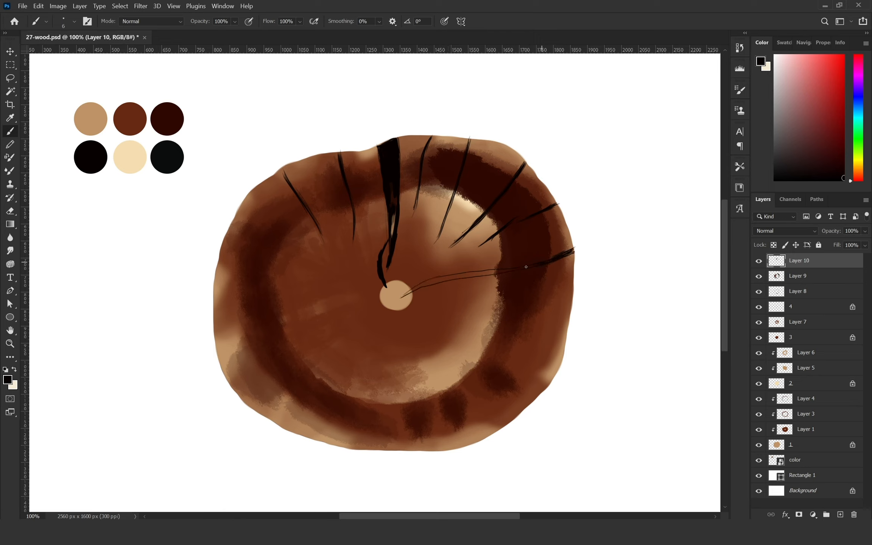
{"action": "left_click_drag", "start_coordinate": [504, 271], "coordinate": [432, 281]}
{"action": "mouse_move", "coordinate": [505, 273]}
{"action": "left_mouse_down"}
{"action": "mouse_move", "coordinate": [403, 295]}
{"action": "mouse_move", "coordinate": [443, 279]}
{"action": "left_mouse_up"}
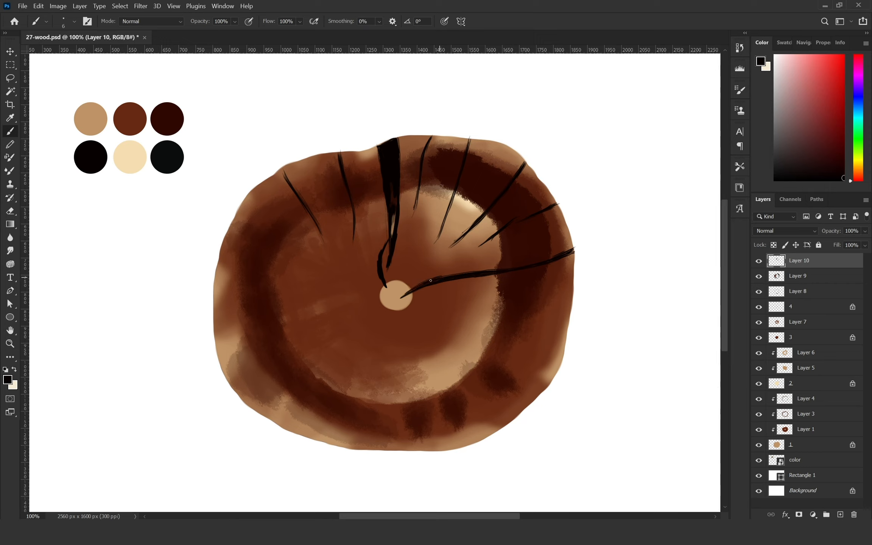
{"action": "left_click_drag", "start_coordinate": [499, 275], "coordinate": [484, 277]}
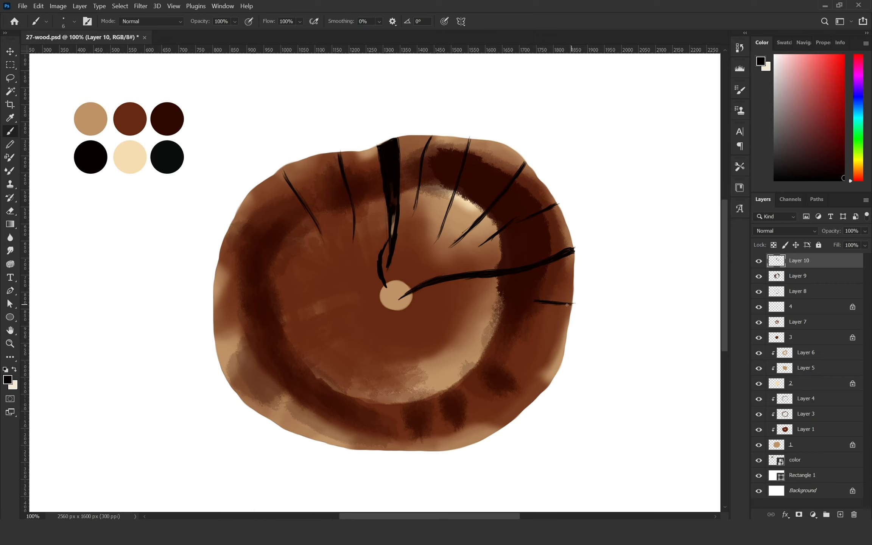
Step: Paint thin black radial cracks around the slice's right and lower-right edge
{"action": "left_click_drag", "start_coordinate": [513, 310], "coordinate": [480, 305]}
{"action": "mouse_move", "coordinate": [469, 338]}
{"action": "left_mouse_down"}
{"action": "mouse_move", "coordinate": [548, 383]}
{"action": "mouse_move", "coordinate": [516, 365]}
{"action": "left_mouse_up"}
{"action": "mouse_move", "coordinate": [471, 443]}
{"action": "left_mouse_down"}
{"action": "mouse_move", "coordinate": [465, 382]}
{"action": "mouse_move", "coordinate": [471, 426]}
{"action": "left_mouse_up"}
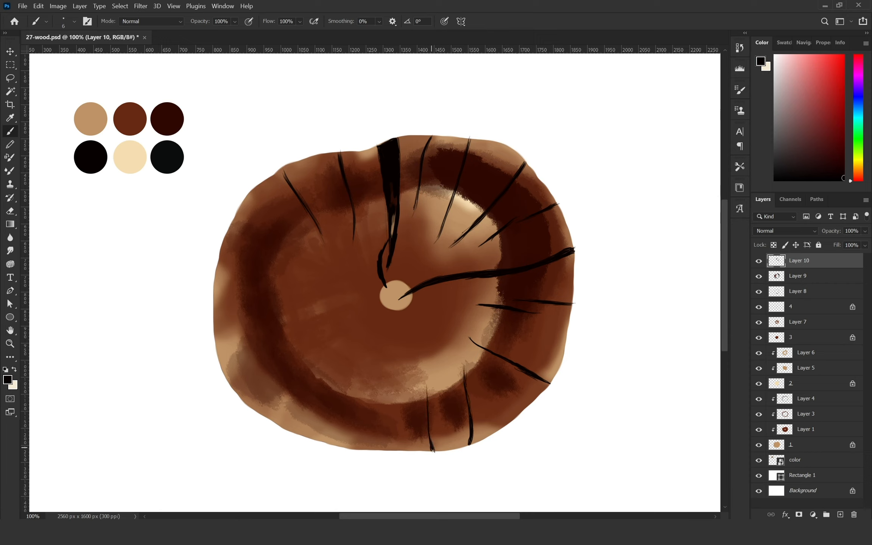
Step: Paint a black crack from the slice's lower edge to the central circle and thicken its outer end with a brush of about 30 px
{"action": "mouse_move", "coordinate": [376, 451]}
{"action": "left_mouse_down"}
{"action": "mouse_move", "coordinate": [376, 363]}
{"action": "mouse_move", "coordinate": [394, 306]}
{"action": "left_mouse_up"}
{"action": "left_click_drag", "start_coordinate": [380, 451], "coordinate": [395, 304]}
{"action": "key", "text": "bracketright"}
{"action": "key", "text": "bracketright"}
{"action": "key", "text": "bracketright"}
{"action": "key", "text": "bracketright"}
{"action": "key", "text": "bracketright"}
{"action": "key", "text": "bracketright"}
{"action": "key", "text": "bracketright"}
{"action": "mouse_move", "coordinate": [378, 433]}
{"action": "left_mouse_down"}
{"action": "mouse_move", "coordinate": [386, 412]}
{"action": "mouse_move", "coordinate": [379, 447]}
{"action": "mouse_move", "coordinate": [385, 401]}
{"action": "mouse_move", "coordinate": [377, 390]}
{"action": "mouse_move", "coordinate": [375, 413]}
{"action": "mouse_move", "coordinate": [394, 303]}
{"action": "mouse_move", "coordinate": [380, 364]}
{"action": "mouse_move", "coordinate": [376, 443]}
{"action": "left_mouse_up"}
{"action": "key", "text": "bracketright"}
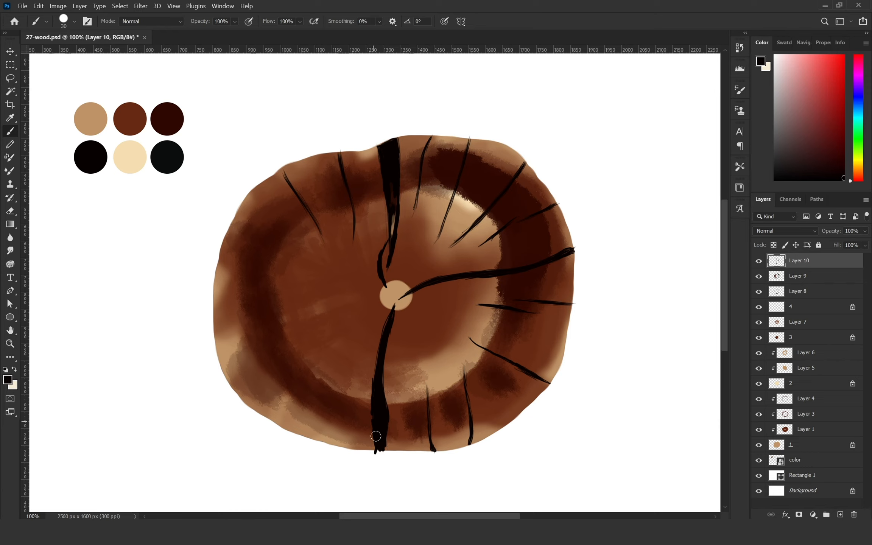
Step: Paint thin black radial cracks around the slice's lower-left edge with an 8 px brush
{"action": "key", "text": "bracketleft"}
{"action": "key", "text": "bracketleft"}
{"action": "key", "text": "bracketleft"}
{"action": "key", "text": "bracketleft"}
{"action": "key", "text": "bracketleft"}
{"action": "key", "text": "bracketleft"}
{"action": "left_click_drag", "start_coordinate": [330, 408], "coordinate": [324, 437]}
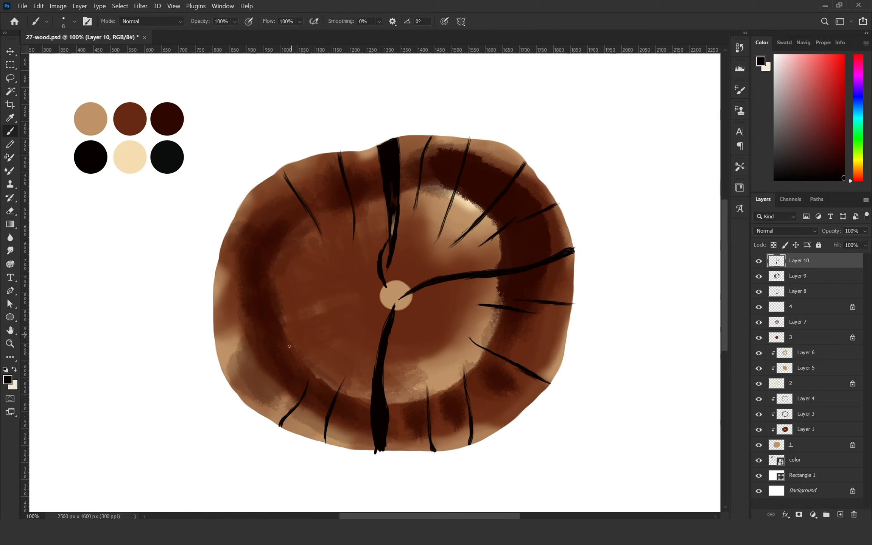
{"action": "mouse_move", "coordinate": [281, 384]}
{"action": "left_mouse_down"}
{"action": "mouse_move", "coordinate": [317, 347]}
{"action": "mouse_move", "coordinate": [227, 379]}
{"action": "left_mouse_up"}
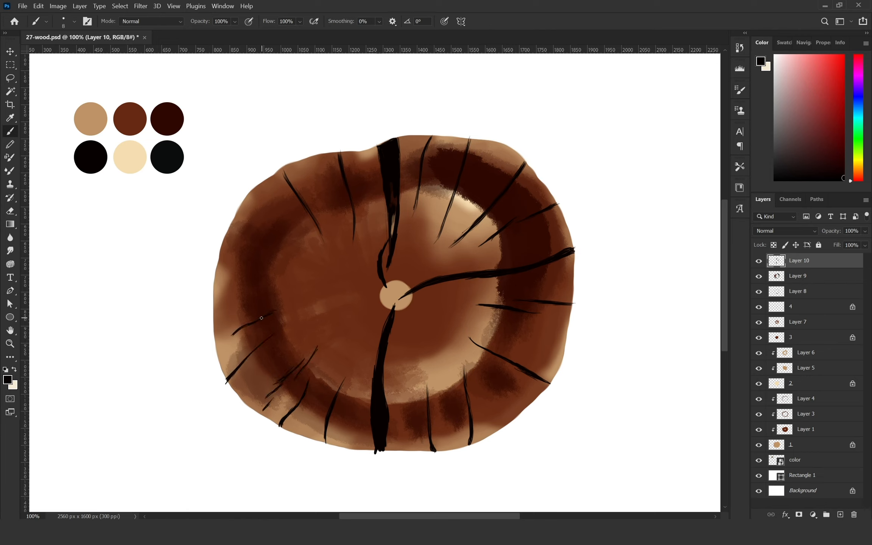
Step: Paint black cracks inward from the slice's left and upper-left edge, thickening the upper-left one
{"action": "left_click_drag", "start_coordinate": [215, 285], "coordinate": [289, 283]}
{"action": "left_click_drag", "start_coordinate": [230, 246], "coordinate": [249, 261]}
{"action": "key", "text": "ctrl+z"}
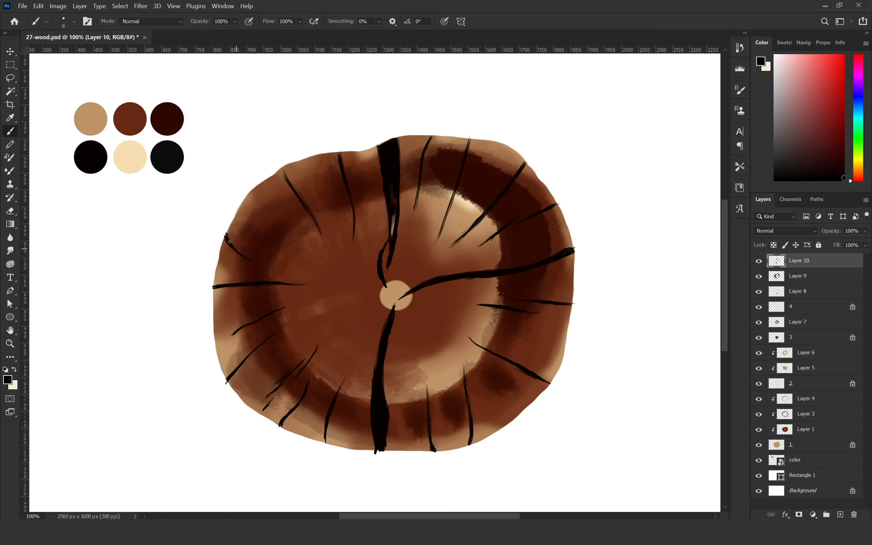
{"action": "left_click_drag", "start_coordinate": [252, 193], "coordinate": [276, 239]}
{"action": "left_click_drag", "start_coordinate": [253, 195], "coordinate": [315, 269]}
{"action": "mouse_move", "coordinate": [251, 193]}
{"action": "left_mouse_down"}
{"action": "mouse_move", "coordinate": [307, 257]}
{"action": "mouse_move", "coordinate": [294, 243]}
{"action": "left_mouse_up"}
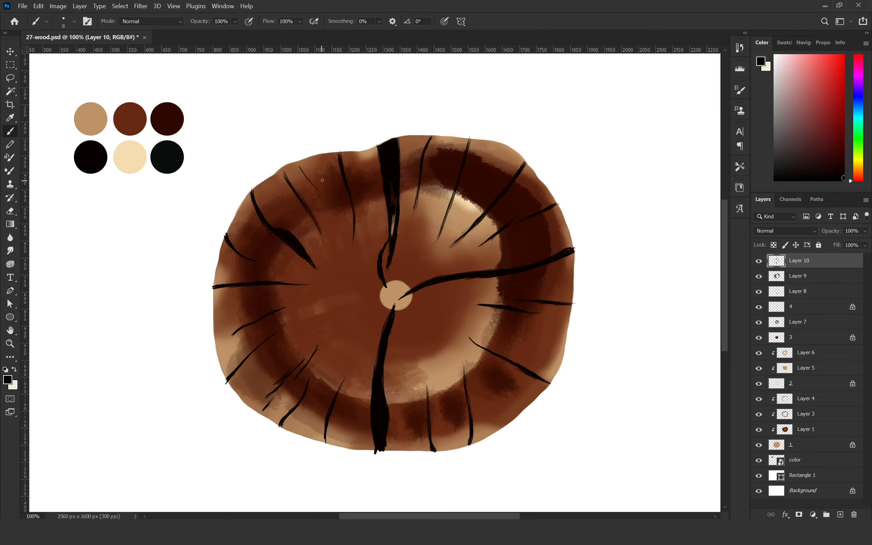
Step: Add fine black radial grain lines around the left side of the central circle, continuing on a new layer
{"action": "left_click_drag", "start_coordinate": [334, 250], "coordinate": [353, 266]}
{"action": "left_click_drag", "start_coordinate": [342, 268], "coordinate": [360, 275]}
{"action": "key", "text": "ctrl+shift+alt+n"}
{"action": "left_click_drag", "start_coordinate": [334, 319], "coordinate": [361, 307]}
{"action": "left_click_drag", "start_coordinate": [357, 317], "coordinate": [374, 305]}
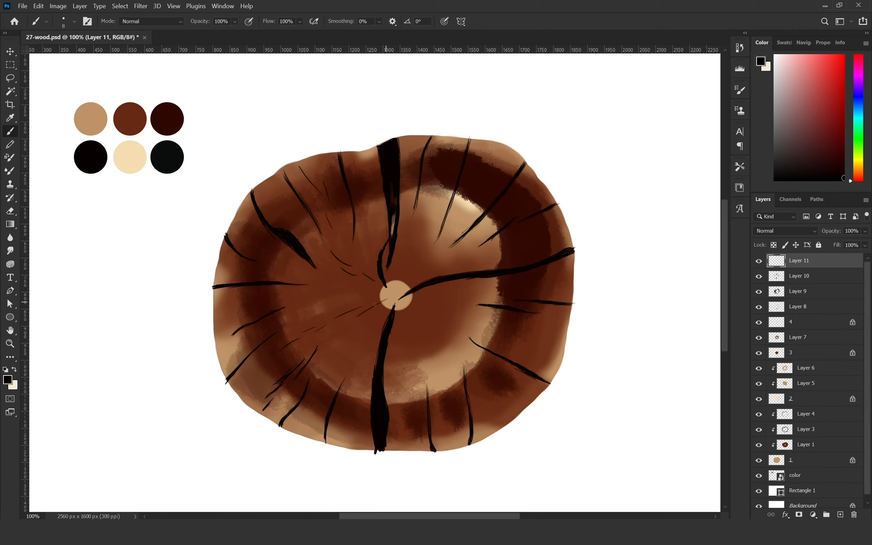
{"action": "left_click_drag", "start_coordinate": [319, 308], "coordinate": [330, 302]}
{"action": "left_click_drag", "start_coordinate": [336, 306], "coordinate": [357, 299]}
{"action": "left_click_drag", "start_coordinate": [294, 294], "coordinate": [327, 292]}
{"action": "left_click_drag", "start_coordinate": [342, 288], "coordinate": [367, 288]}
Step: Add fine black grain lines between the cracks in the slice's upper part
{"action": "left_click_drag", "start_coordinate": [359, 155], "coordinate": [357, 176]}
{"action": "left_click_drag", "start_coordinate": [415, 139], "coordinate": [411, 166]}
{"action": "left_click_drag", "start_coordinate": [412, 192], "coordinate": [405, 211]}
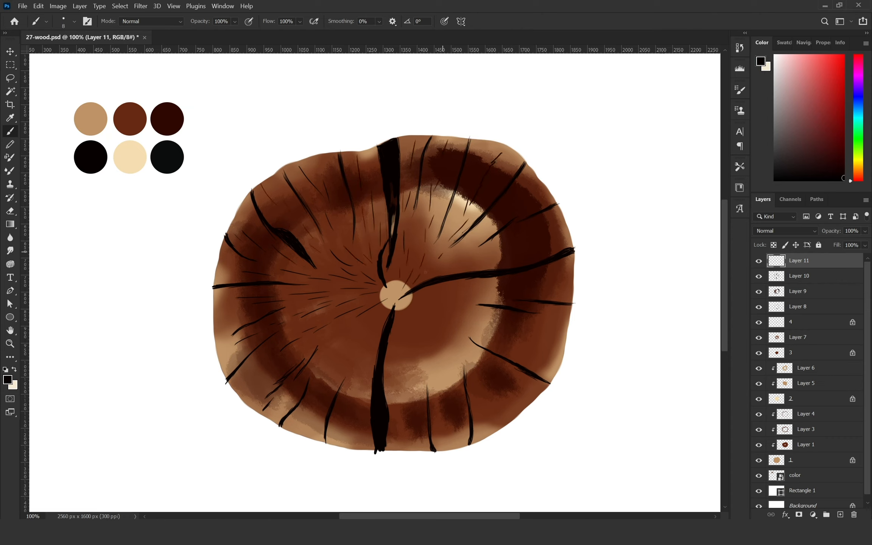
Step: Add fine black radial grain lines below and to the right of the central circle, out to the slice's lower-right edge
{"action": "left_click_drag", "start_coordinate": [403, 317], "coordinate": [407, 344]}
{"action": "left_click_drag", "start_coordinate": [400, 351], "coordinate": [403, 366]}
{"action": "left_click_drag", "start_coordinate": [410, 359], "coordinate": [408, 390]}
{"action": "left_click_drag", "start_coordinate": [401, 392], "coordinate": [406, 459]}
{"action": "left_click_drag", "start_coordinate": [447, 426], "coordinate": [452, 449]}
{"action": "left_click_drag", "start_coordinate": [500, 394], "coordinate": [507, 418]}
{"action": "left_click_drag", "start_coordinate": [417, 292], "coordinate": [456, 306]}
{"action": "left_click_drag", "start_coordinate": [454, 308], "coordinate": [509, 329]}
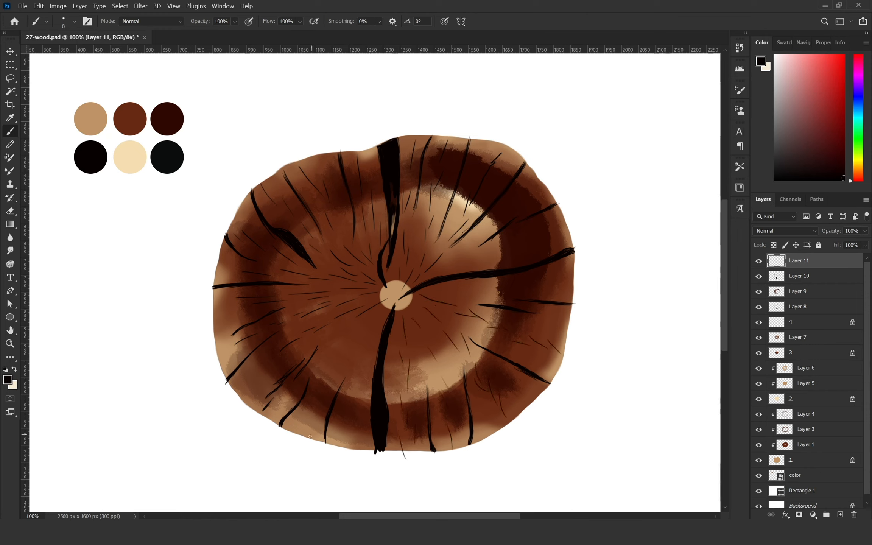
Step: Fill the gaps in the slice's lower-left and right areas with more short black grain lines
{"action": "left_click_drag", "start_coordinate": [310, 420], "coordinate": [305, 436]}
{"action": "left_click_drag", "start_coordinate": [338, 361], "coordinate": [339, 373]}
{"action": "left_click_drag", "start_coordinate": [335, 362], "coordinate": [324, 379]}
{"action": "left_click_drag", "start_coordinate": [486, 260], "coordinate": [498, 257]}
{"action": "left_click_drag", "start_coordinate": [551, 240], "coordinate": [572, 235]}
{"action": "left_click_drag", "start_coordinate": [560, 279], "coordinate": [573, 279]}
{"action": "left_click_drag", "start_coordinate": [429, 293], "coordinate": [463, 293]}
{"action": "left_click_drag", "start_coordinate": [527, 289], "coordinate": [551, 290]}
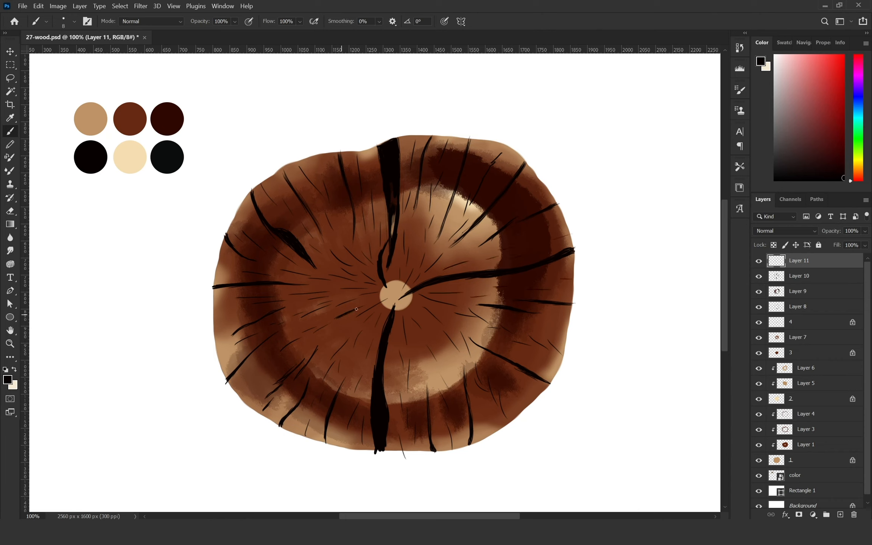
Step: Add bolder black grain strokes between the cracks across the slice's lower part
{"action": "left_click_drag", "start_coordinate": [332, 356], "coordinate": [340, 349]}
{"action": "left_click_drag", "start_coordinate": [308, 425], "coordinate": [359, 380]}
{"action": "left_click_drag", "start_coordinate": [404, 422], "coordinate": [409, 440]}
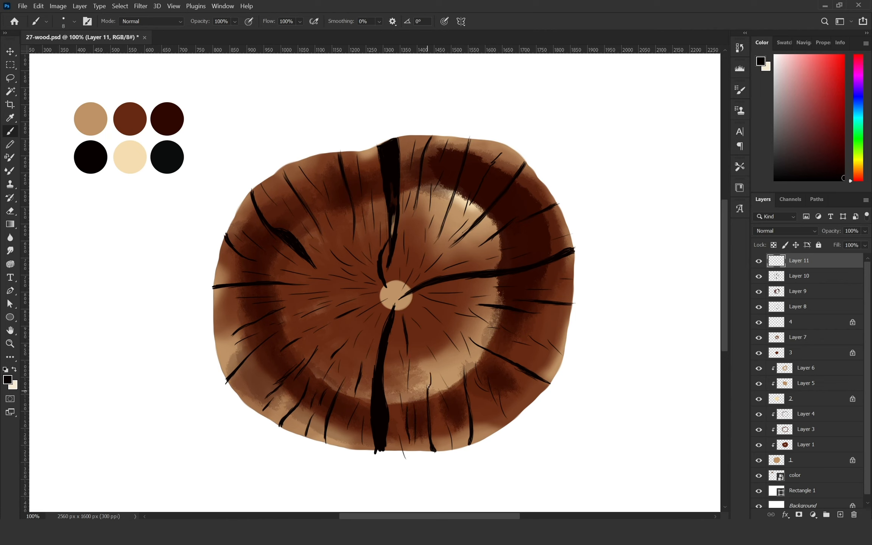
{"action": "left_click_drag", "start_coordinate": [429, 387], "coordinate": [427, 394]}
Step: Add bolder black grain strokes above and to the left of the central circle
{"action": "left_click_drag", "start_coordinate": [431, 210], "coordinate": [429, 198]}
{"action": "mouse_move", "coordinate": [410, 242]}
{"action": "left_mouse_down"}
{"action": "mouse_move", "coordinate": [407, 268]}
{"action": "mouse_move", "coordinate": [422, 266]}
{"action": "left_mouse_up"}
{"action": "left_click_drag", "start_coordinate": [425, 235], "coordinate": [429, 261]}
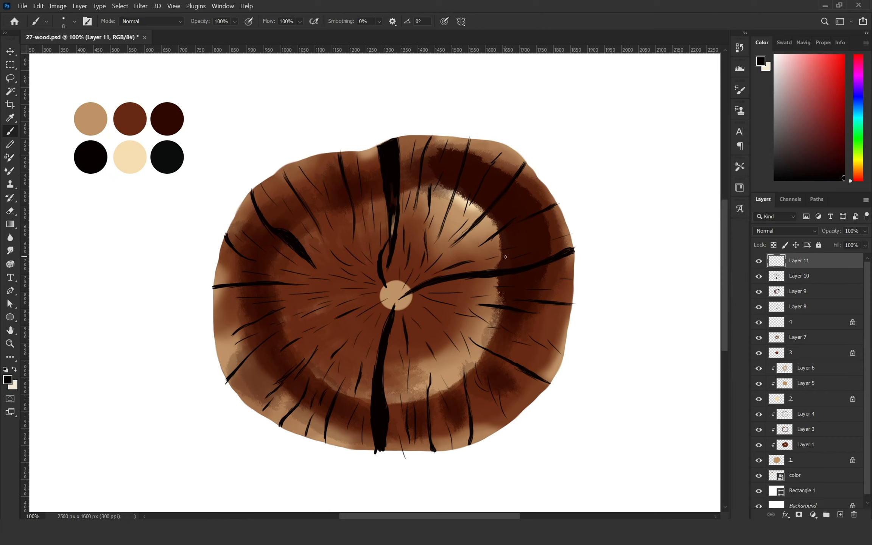
{"action": "left_click_drag", "start_coordinate": [318, 325], "coordinate": [333, 316]}
{"action": "mouse_move", "coordinate": [300, 320]}
{"action": "left_mouse_down"}
{"action": "mouse_move", "coordinate": [328, 305]}
{"action": "mouse_move", "coordinate": [291, 318]}
{"action": "left_mouse_up"}
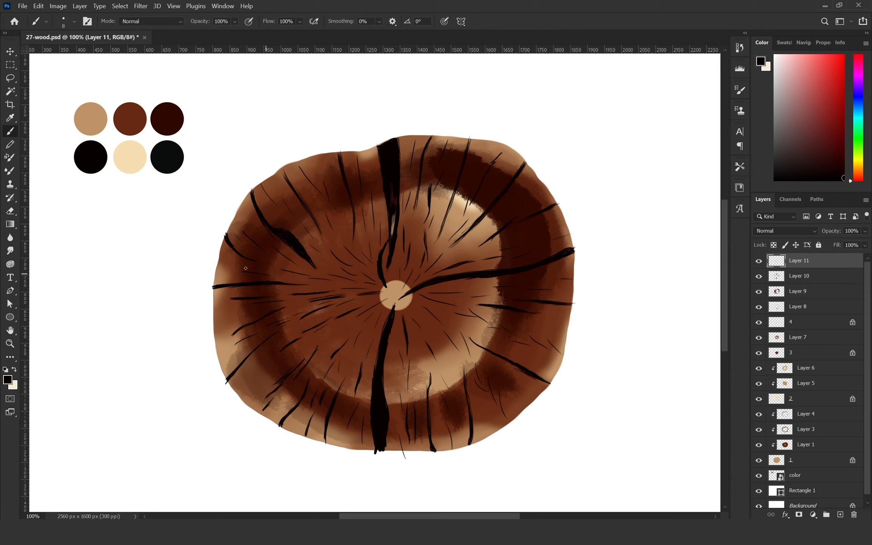
Step: Paint extra black grain strokes across the slice's upper-right, upper and right areas
{"action": "left_click_drag", "start_coordinate": [438, 258], "coordinate": [423, 273]}
{"action": "left_click_drag", "start_coordinate": [471, 218], "coordinate": [449, 244]}
{"action": "left_click_drag", "start_coordinate": [502, 257], "coordinate": [481, 263]}
{"action": "left_click_drag", "start_coordinate": [572, 234], "coordinate": [528, 241]}
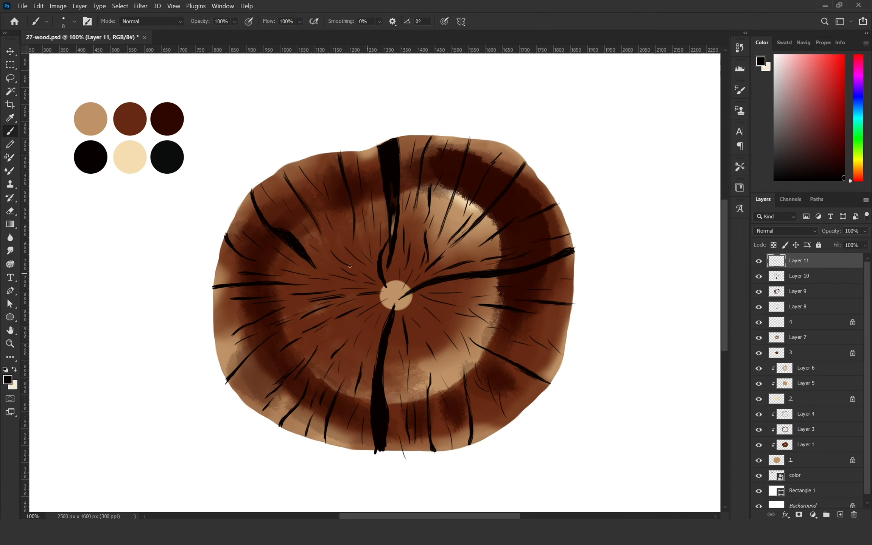
{"action": "mouse_move", "coordinate": [358, 155]}
{"action": "left_mouse_down"}
{"action": "mouse_move", "coordinate": [374, 234]}
{"action": "mouse_move", "coordinate": [367, 245]}
{"action": "left_mouse_up"}
{"action": "left_click_drag", "start_coordinate": [515, 342], "coordinate": [534, 348]}
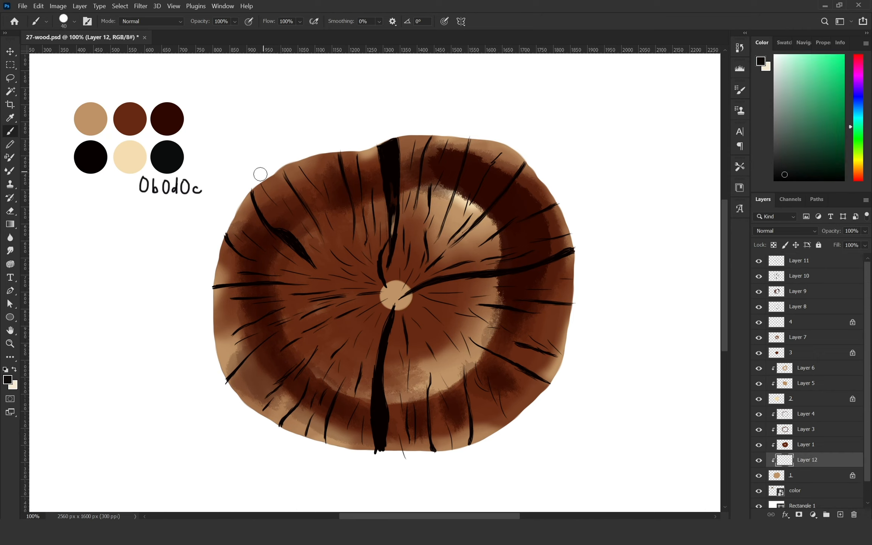
Step: Outline the slice's upper-left, left and lower edge in black with a 40 px brush on a new layer clipped to layer 1
{"action": "mouse_move", "coordinate": [251, 191]}
{"action": "left_mouse_down"}
{"action": "mouse_move", "coordinate": [281, 170]}
{"action": "mouse_move", "coordinate": [350, 152]}
{"action": "left_mouse_up"}
{"action": "left_click", "coordinate": [90, 157], "text": "alt"}
{"action": "left_click_drag", "start_coordinate": [296, 163], "coordinate": [359, 149]}
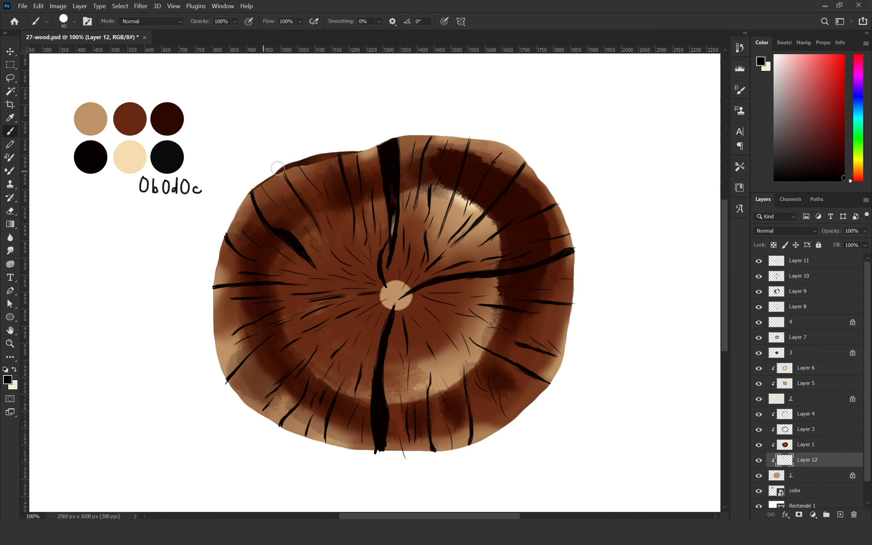
{"action": "mouse_move", "coordinate": [253, 192]}
{"action": "left_mouse_down"}
{"action": "mouse_move", "coordinate": [218, 249]}
{"action": "mouse_move", "coordinate": [214, 280]}
{"action": "mouse_move", "coordinate": [227, 379]}
{"action": "mouse_move", "coordinate": [250, 407]}
{"action": "mouse_move", "coordinate": [337, 446]}
{"action": "left_mouse_up"}
{"action": "mouse_move", "coordinate": [285, 427]}
{"action": "left_mouse_down"}
{"action": "mouse_move", "coordinate": [322, 441]}
{"action": "mouse_move", "coordinate": [458, 449]}
{"action": "left_mouse_up"}
Step: Choose the Hard Round brush at 40 px and thicken the black outline around the slice's whole edge
{"action": "right_click", "coordinate": [472, 209]}
{"action": "left_click_drag", "start_coordinate": [784, 375], "coordinate": [783, 338]}
{"action": "left_click", "coordinate": [549, 339]}
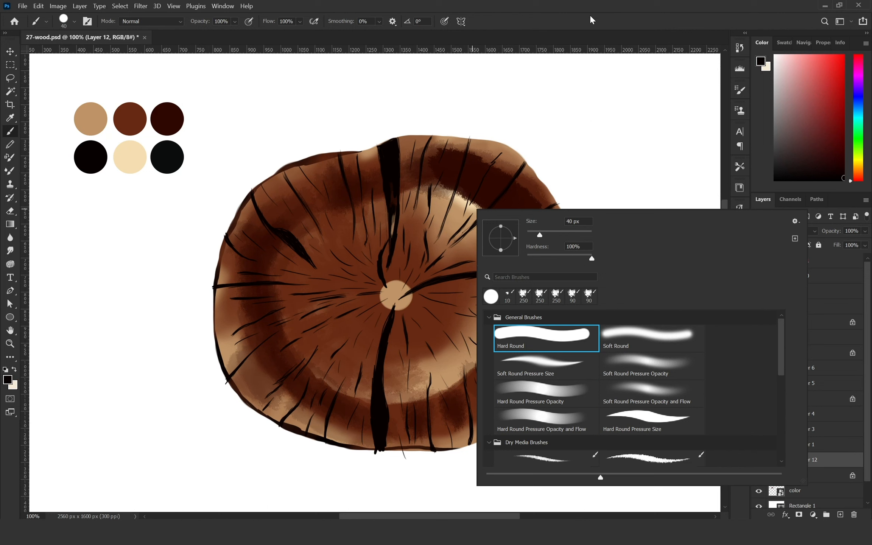
{"action": "left_click", "coordinate": [590, 20]}
{"action": "mouse_move", "coordinate": [294, 163]}
{"action": "left_mouse_down"}
{"action": "mouse_move", "coordinate": [430, 128]}
{"action": "mouse_move", "coordinate": [550, 186]}
{"action": "mouse_move", "coordinate": [578, 254]}
{"action": "mouse_move", "coordinate": [489, 436]}
{"action": "mouse_move", "coordinate": [436, 448]}
{"action": "left_mouse_up"}
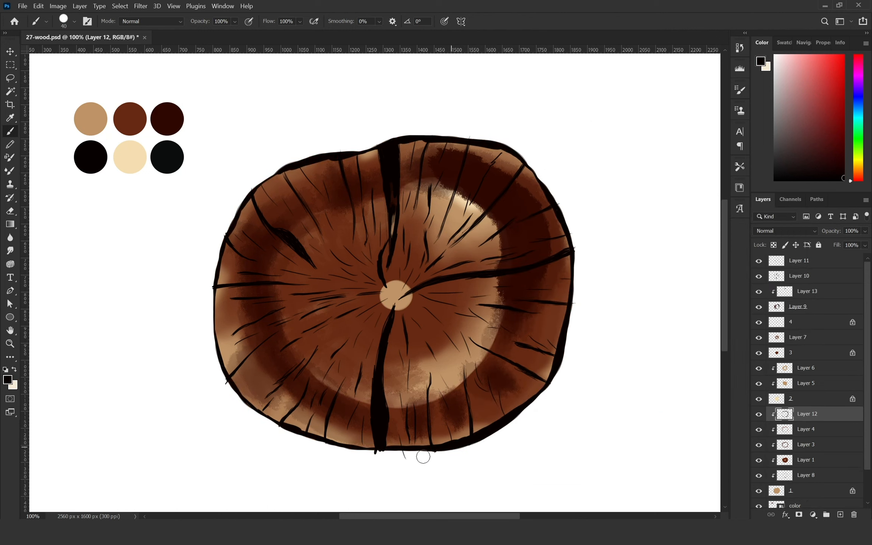
Step: Thicken the black outline further along the slice's lower, left and upper-left edges
{"action": "left_click_drag", "start_coordinate": [423, 456], "coordinate": [358, 454]}
{"action": "mouse_move", "coordinate": [207, 286]}
{"action": "left_mouse_down"}
{"action": "mouse_move", "coordinate": [234, 391]}
{"action": "mouse_move", "coordinate": [371, 458]}
{"action": "left_mouse_up"}
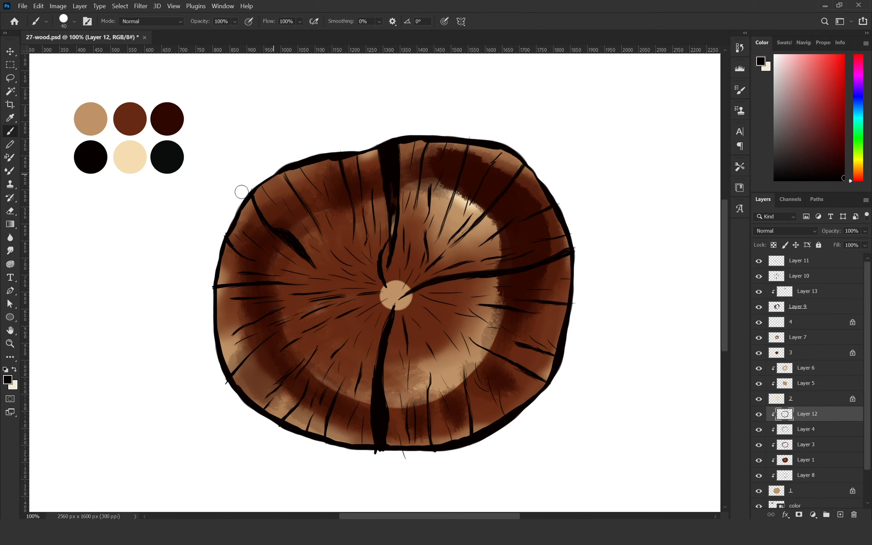
{"action": "mouse_move", "coordinate": [241, 191]}
{"action": "left_mouse_down"}
{"action": "mouse_move", "coordinate": [333, 155]}
{"action": "mouse_move", "coordinate": [378, 153]}
{"action": "mouse_move", "coordinate": [341, 155]}
{"action": "left_mouse_up"}
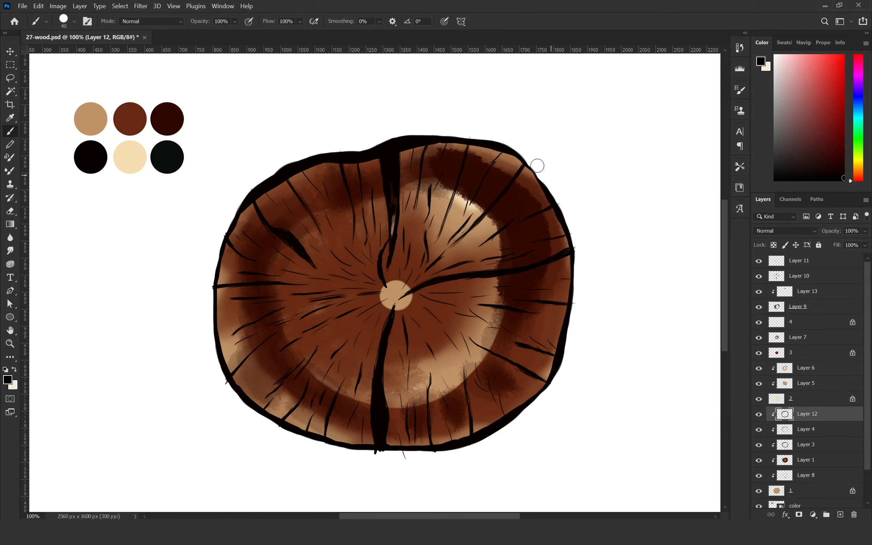
Step: On Layer 10, widen the outer ends of the cracks around the rim in black with a 25 px dry media brush
{"action": "right_click", "coordinate": [407, 133]}
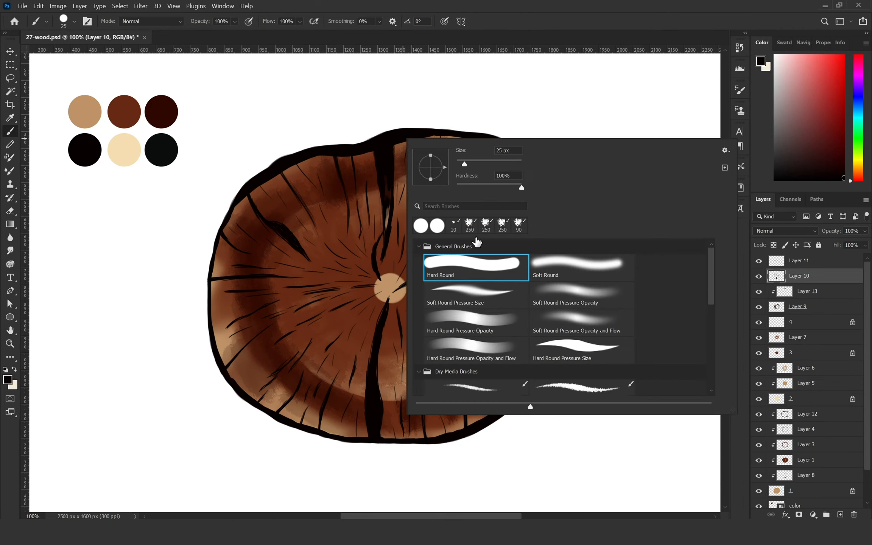
{"action": "left_click", "coordinate": [530, 388]}
{"action": "left_click", "coordinate": [414, 128]}
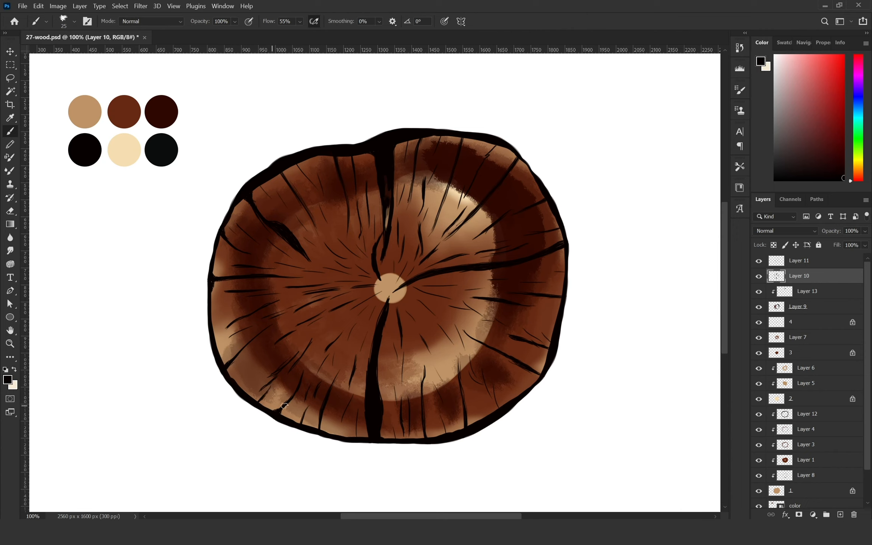
{"action": "mouse_move", "coordinate": [280, 414]}
{"action": "left_mouse_down"}
{"action": "mouse_move", "coordinate": [291, 401]}
{"action": "mouse_move", "coordinate": [306, 411]}
{"action": "left_mouse_up"}
{"action": "left_click_drag", "start_coordinate": [531, 371], "coordinate": [549, 354]}
{"action": "left_click_drag", "start_coordinate": [557, 247], "coordinate": [566, 252]}
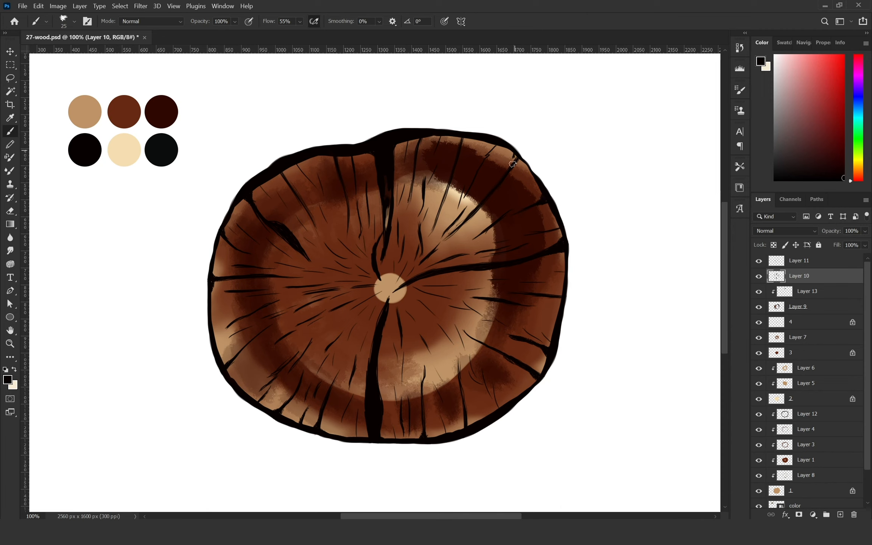
{"action": "left_click_drag", "start_coordinate": [465, 138], "coordinate": [458, 159]}
{"action": "left_click_drag", "start_coordinate": [422, 139], "coordinate": [417, 158]}
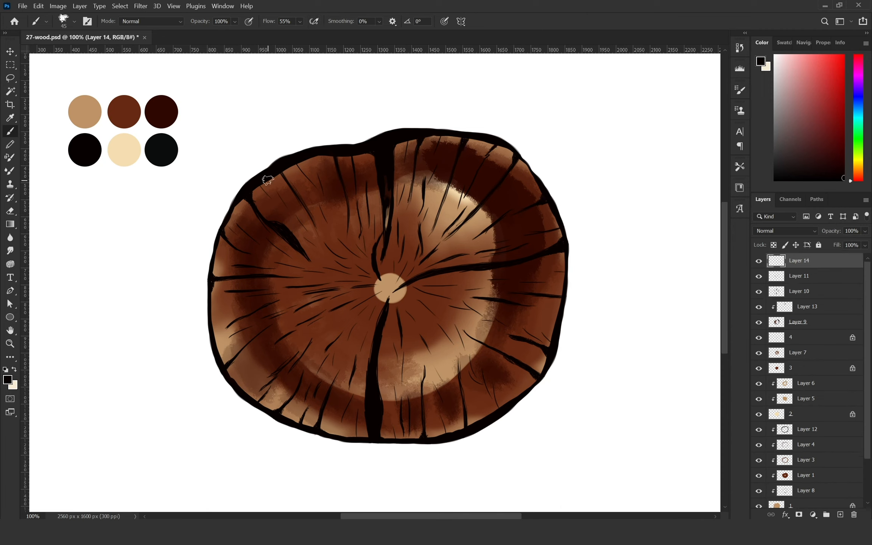
Step: On a new layer, paint rough black texture over the slice's upper-left and left rim with a 40 px brush at 60% opacity
{"action": "key", "text": "bracketleft"}
{"action": "key", "text": "3"}
{"action": "key", "text": "6"}
{"action": "mouse_move", "coordinate": [279, 179]}
{"action": "left_mouse_down"}
{"action": "mouse_move", "coordinate": [261, 185]}
{"action": "mouse_move", "coordinate": [275, 176]}
{"action": "mouse_move", "coordinate": [282, 182]}
{"action": "mouse_move", "coordinate": [267, 182]}
{"action": "mouse_move", "coordinate": [267, 196]}
{"action": "mouse_move", "coordinate": [304, 222]}
{"action": "mouse_move", "coordinate": [295, 211]}
{"action": "left_mouse_up"}
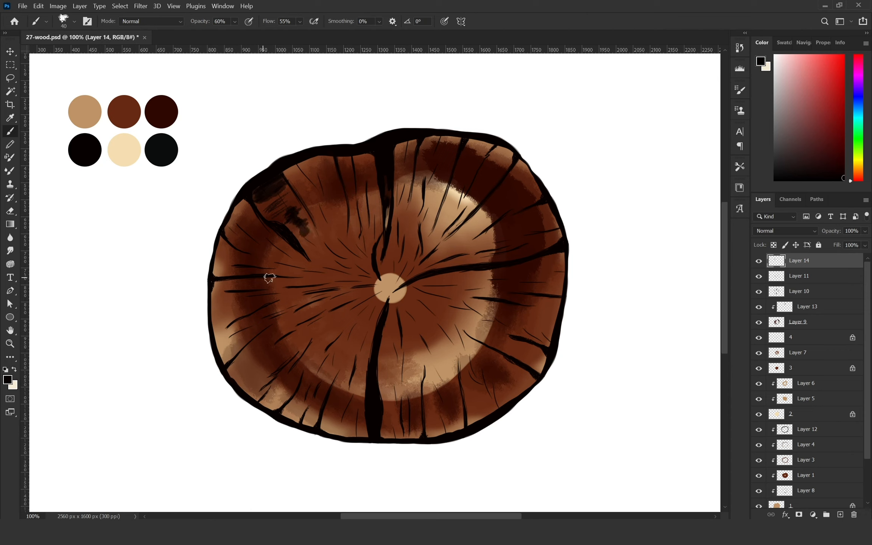
{"action": "mouse_move", "coordinate": [233, 257]}
{"action": "left_mouse_down"}
{"action": "mouse_move", "coordinate": [217, 254]}
{"action": "mouse_move", "coordinate": [215, 262]}
{"action": "mouse_move", "coordinate": [220, 341]}
{"action": "mouse_move", "coordinate": [225, 295]}
{"action": "mouse_move", "coordinate": [214, 316]}
{"action": "mouse_move", "coordinate": [229, 357]}
{"action": "mouse_move", "coordinate": [226, 316]}
{"action": "mouse_move", "coordinate": [225, 361]}
{"action": "mouse_move", "coordinate": [243, 298]}
{"action": "mouse_move", "coordinate": [218, 352]}
{"action": "mouse_move", "coordinate": [223, 272]}
{"action": "mouse_move", "coordinate": [249, 328]}
{"action": "mouse_move", "coordinate": [237, 255]}
{"action": "mouse_move", "coordinate": [223, 335]}
{"action": "mouse_move", "coordinate": [223, 250]}
{"action": "left_mouse_up"}
Step: Darken the slice's lower-left rim with black textured strokes, softening the inner side at 10% brush opacity
{"action": "key", "text": "3"}
{"action": "key", "text": "7"}
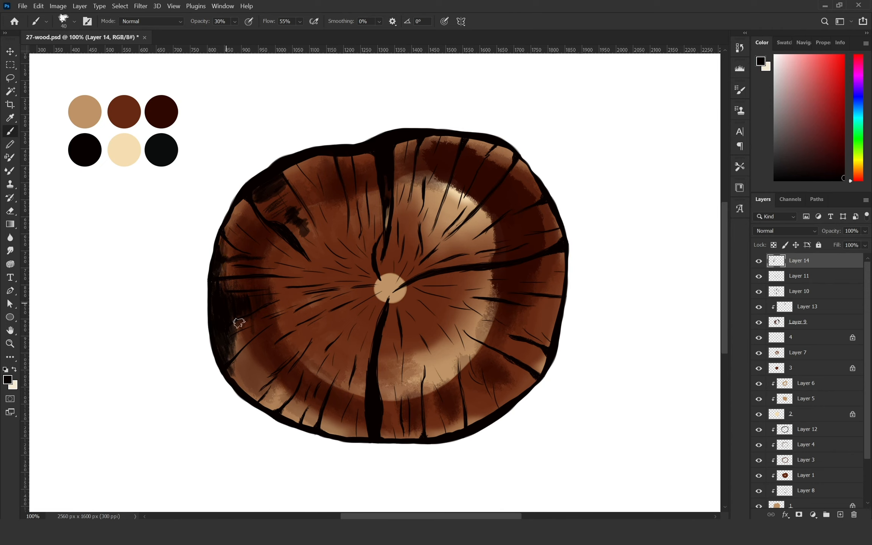
{"action": "mouse_move", "coordinate": [234, 364]}
{"action": "left_mouse_down"}
{"action": "mouse_move", "coordinate": [234, 376]}
{"action": "mouse_move", "coordinate": [292, 416]}
{"action": "left_mouse_up"}
{"action": "key", "text": "1"}
{"action": "mouse_move", "coordinate": [235, 342]}
{"action": "left_mouse_down"}
{"action": "mouse_move", "coordinate": [252, 389]}
{"action": "mouse_move", "coordinate": [242, 372]}
{"action": "left_mouse_up"}
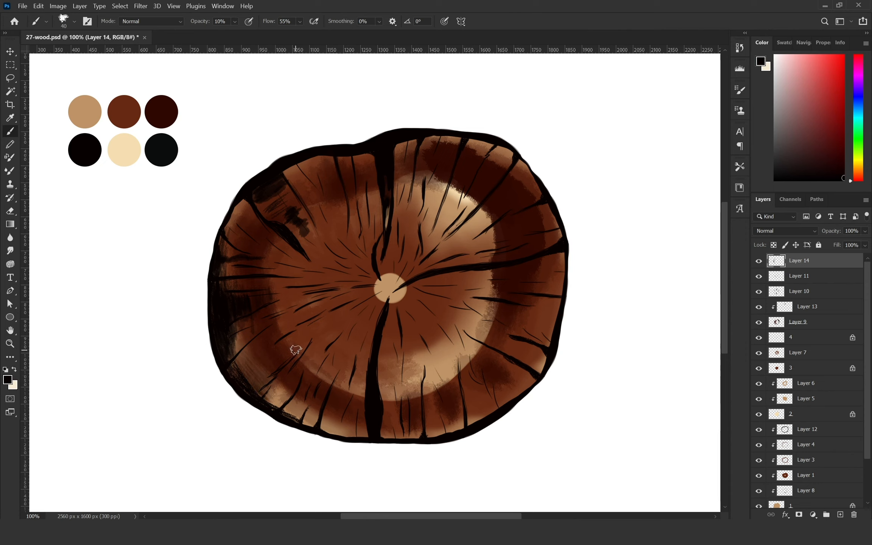
Step: Shade just inside the outline along the slice's lower, right, upper and upper-left edges in black at 30% opacity
{"action": "key", "text": "3"}
{"action": "mouse_move", "coordinate": [303, 423]}
{"action": "left_mouse_down"}
{"action": "mouse_move", "coordinate": [360, 436]}
{"action": "mouse_move", "coordinate": [452, 428]}
{"action": "mouse_move", "coordinate": [530, 382]}
{"action": "mouse_move", "coordinate": [550, 363]}
{"action": "mouse_move", "coordinate": [546, 354]}
{"action": "left_mouse_up"}
{"action": "left_click_drag", "start_coordinate": [557, 323], "coordinate": [556, 314]}
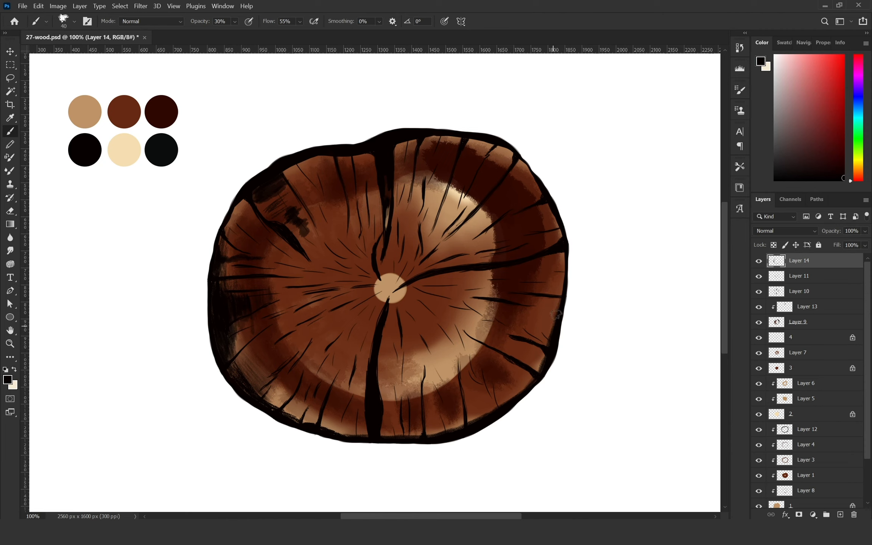
{"action": "left_click_drag", "start_coordinate": [553, 196], "coordinate": [563, 224]}
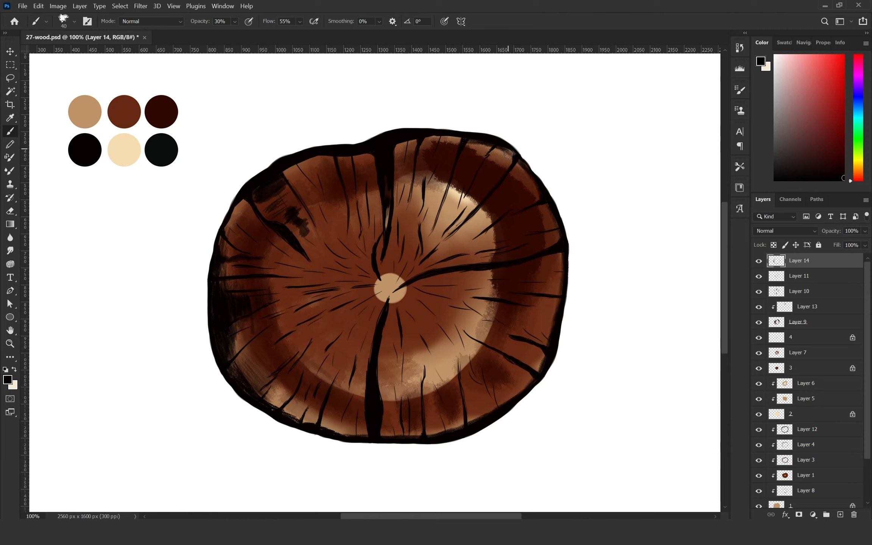
{"action": "left_click_drag", "start_coordinate": [422, 138], "coordinate": [399, 144]}
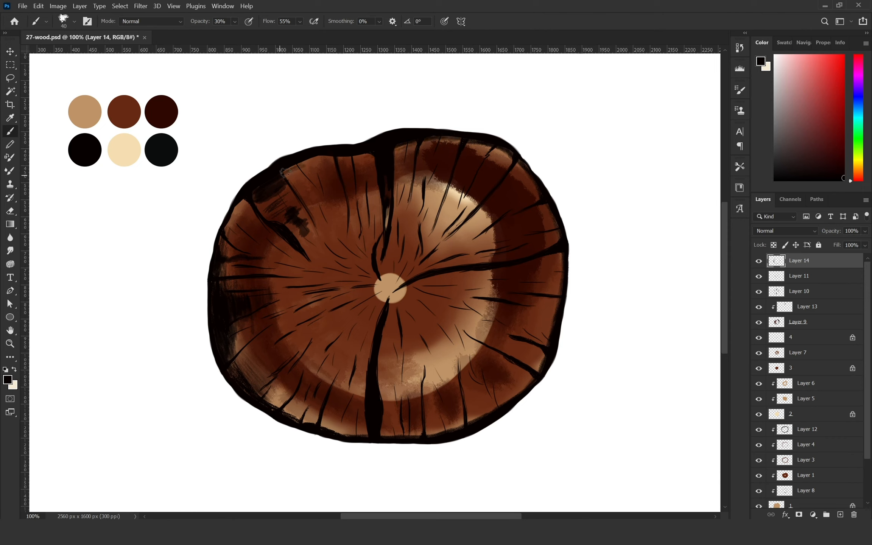
{"action": "left_click_drag", "start_coordinate": [324, 159], "coordinate": [245, 196]}
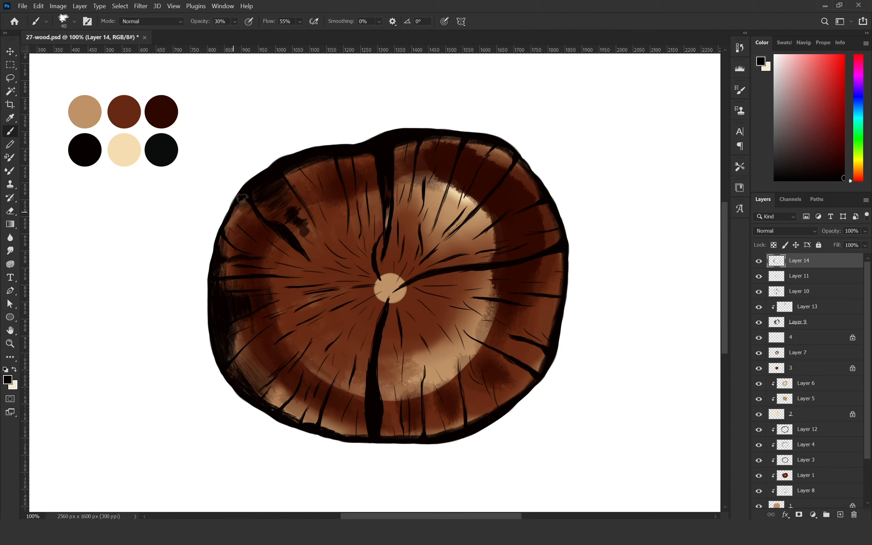
Step: On a new layer, shade the outer ring around the whole slice in black with a 150 px brush at 10% opacity
{"action": "key", "text": "ctrl+shift+alt+n"}
{"action": "key", "text": "bracketright"}
{"action": "key", "text": "bracketright"}
{"action": "key", "text": "bracketright"}
{"action": "key", "text": "bracketright"}
{"action": "key", "text": "bracketright"}
{"action": "key", "text": "bracketright"}
{"action": "key", "text": "bracketright"}
{"action": "key", "text": "bracketright"}
{"action": "key", "text": "4"}
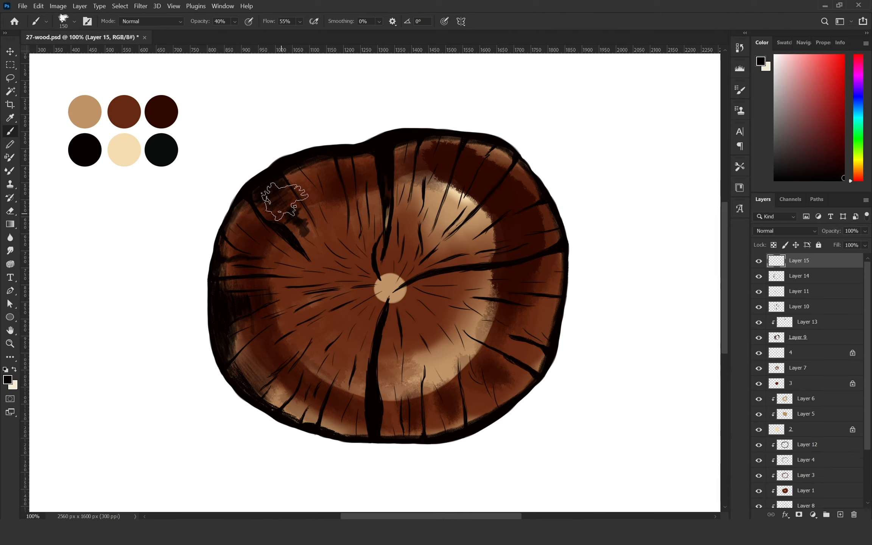
{"action": "key", "text": "1"}
{"action": "mouse_move", "coordinate": [257, 236]}
{"action": "left_mouse_down"}
{"action": "mouse_move", "coordinate": [236, 268]}
{"action": "mouse_move", "coordinate": [251, 204]}
{"action": "mouse_move", "coordinate": [241, 215]}
{"action": "mouse_move", "coordinate": [249, 267]}
{"action": "left_mouse_up"}
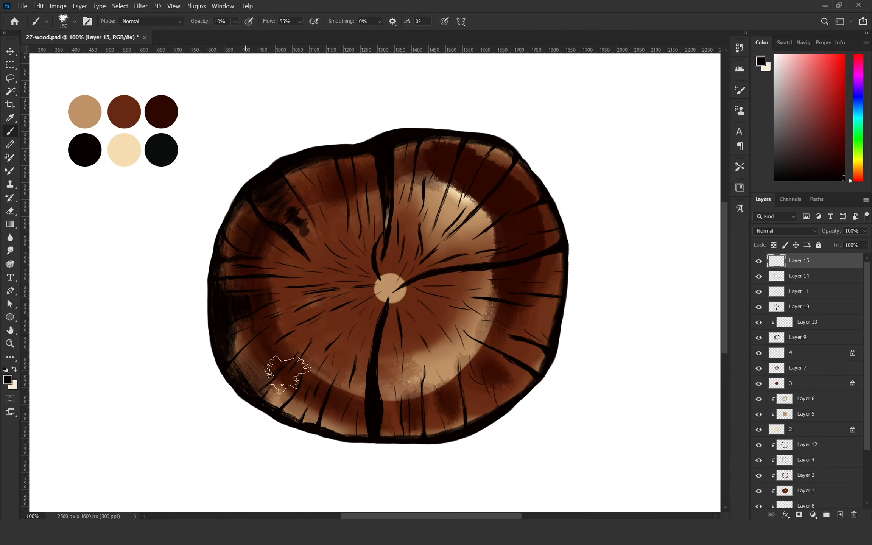
{"action": "mouse_move", "coordinate": [278, 384]}
{"action": "left_mouse_down"}
{"action": "mouse_move", "coordinate": [259, 279]}
{"action": "mouse_move", "coordinate": [291, 190]}
{"action": "mouse_move", "coordinate": [307, 178]}
{"action": "mouse_move", "coordinate": [305, 200]}
{"action": "mouse_move", "coordinate": [282, 216]}
{"action": "mouse_move", "coordinate": [377, 155]}
{"action": "mouse_move", "coordinate": [349, 162]}
{"action": "mouse_move", "coordinate": [342, 185]}
{"action": "mouse_move", "coordinate": [398, 165]}
{"action": "mouse_move", "coordinate": [475, 162]}
{"action": "mouse_move", "coordinate": [424, 169]}
{"action": "mouse_move", "coordinate": [458, 184]}
{"action": "mouse_move", "coordinate": [429, 160]}
{"action": "mouse_move", "coordinate": [494, 170]}
{"action": "mouse_move", "coordinate": [537, 211]}
{"action": "mouse_move", "coordinate": [547, 267]}
{"action": "left_mouse_up"}
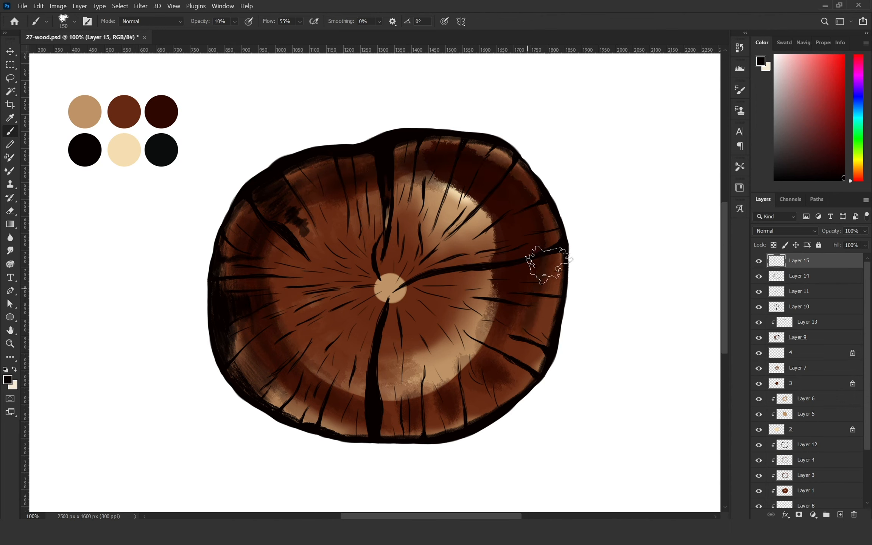
{"action": "mouse_move", "coordinate": [403, 162]}
{"action": "left_mouse_down"}
{"action": "mouse_move", "coordinate": [424, 148]}
{"action": "mouse_move", "coordinate": [413, 161]}
{"action": "mouse_move", "coordinate": [476, 161]}
{"action": "mouse_move", "coordinate": [536, 200]}
{"action": "mouse_move", "coordinate": [549, 239]}
{"action": "mouse_move", "coordinate": [518, 291]}
{"action": "mouse_move", "coordinate": [555, 272]}
{"action": "mouse_move", "coordinate": [526, 330]}
{"action": "mouse_move", "coordinate": [437, 399]}
{"action": "mouse_move", "coordinate": [490, 349]}
{"action": "mouse_move", "coordinate": [491, 361]}
{"action": "mouse_move", "coordinate": [510, 347]}
{"action": "mouse_move", "coordinate": [387, 414]}
{"action": "mouse_move", "coordinate": [463, 389]}
{"action": "mouse_move", "coordinate": [278, 314]}
{"action": "mouse_move", "coordinate": [247, 287]}
{"action": "mouse_move", "coordinate": [318, 401]}
{"action": "mouse_move", "coordinate": [370, 414]}
{"action": "mouse_move", "coordinate": [456, 421]}
{"action": "mouse_move", "coordinate": [497, 340]}
{"action": "mouse_move", "coordinate": [342, 414]}
{"action": "mouse_move", "coordinate": [241, 259]}
{"action": "mouse_move", "coordinate": [310, 368]}
{"action": "mouse_move", "coordinate": [499, 374]}
{"action": "mouse_move", "coordinate": [461, 375]}
{"action": "mouse_move", "coordinate": [486, 338]}
{"action": "mouse_move", "coordinate": [466, 366]}
{"action": "left_mouse_up"}
Step: On another new layer, darken the ring's upper-left, upper-right and right parts in black with a 90 px brush at 50% opacity
{"action": "key", "text": "bracketleft"}
{"action": "key", "text": "bracketleft"}
{"action": "key", "text": "bracketleft"}
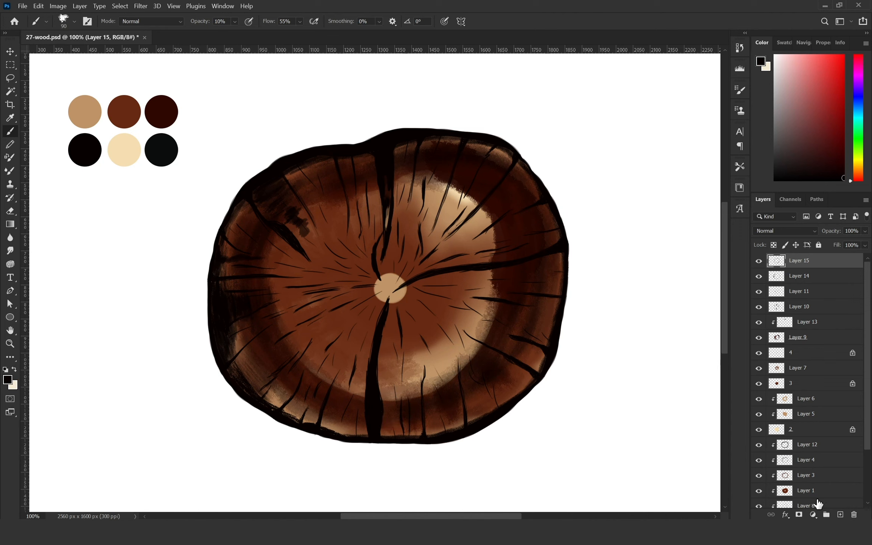
{"action": "left_click", "coordinate": [841, 515]}
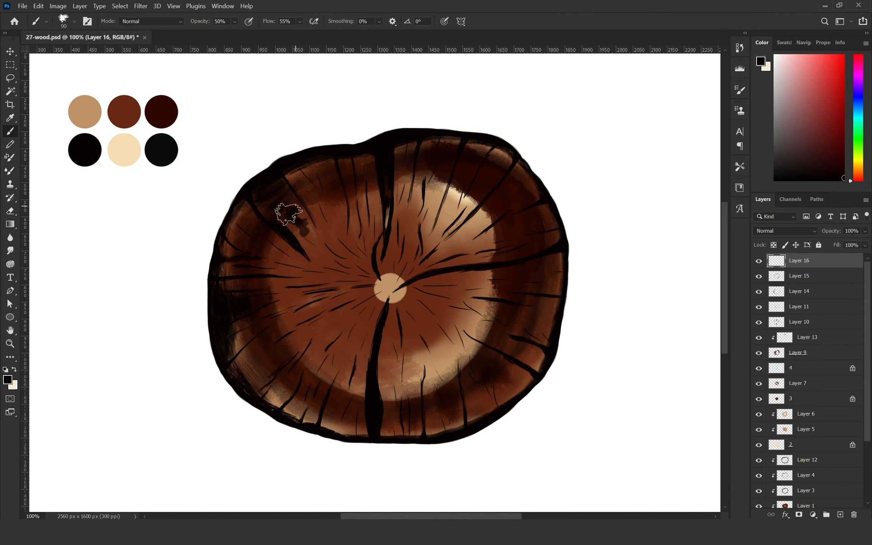
{"action": "mouse_move", "coordinate": [289, 214]}
{"action": "left_mouse_down"}
{"action": "mouse_move", "coordinate": [359, 189]}
{"action": "mouse_move", "coordinate": [300, 203]}
{"action": "mouse_move", "coordinate": [304, 171]}
{"action": "left_mouse_up"}
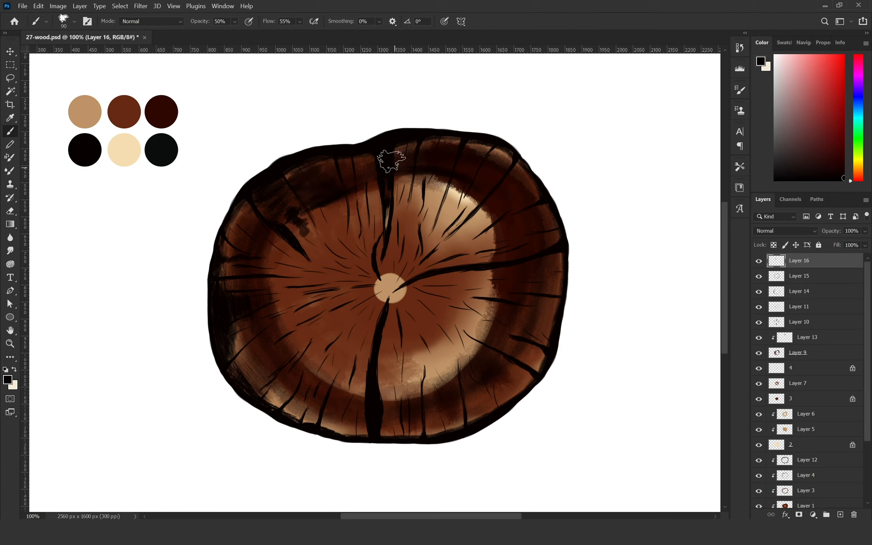
{"action": "mouse_move", "coordinate": [488, 201]}
{"action": "left_mouse_down"}
{"action": "mouse_move", "coordinate": [450, 156]}
{"action": "mouse_move", "coordinate": [539, 233]}
{"action": "mouse_move", "coordinate": [480, 184]}
{"action": "mouse_move", "coordinate": [460, 195]}
{"action": "mouse_move", "coordinate": [500, 208]}
{"action": "mouse_move", "coordinate": [511, 238]}
{"action": "mouse_move", "coordinate": [502, 254]}
{"action": "mouse_move", "coordinate": [504, 230]}
{"action": "mouse_move", "coordinate": [479, 179]}
{"action": "mouse_move", "coordinate": [515, 220]}
{"action": "mouse_move", "coordinate": [534, 269]}
{"action": "mouse_move", "coordinate": [534, 248]}
{"action": "mouse_move", "coordinate": [515, 214]}
{"action": "mouse_move", "coordinate": [503, 228]}
{"action": "mouse_move", "coordinate": [492, 209]}
{"action": "mouse_move", "coordinate": [502, 241]}
{"action": "mouse_move", "coordinate": [479, 341]}
{"action": "left_mouse_up"}
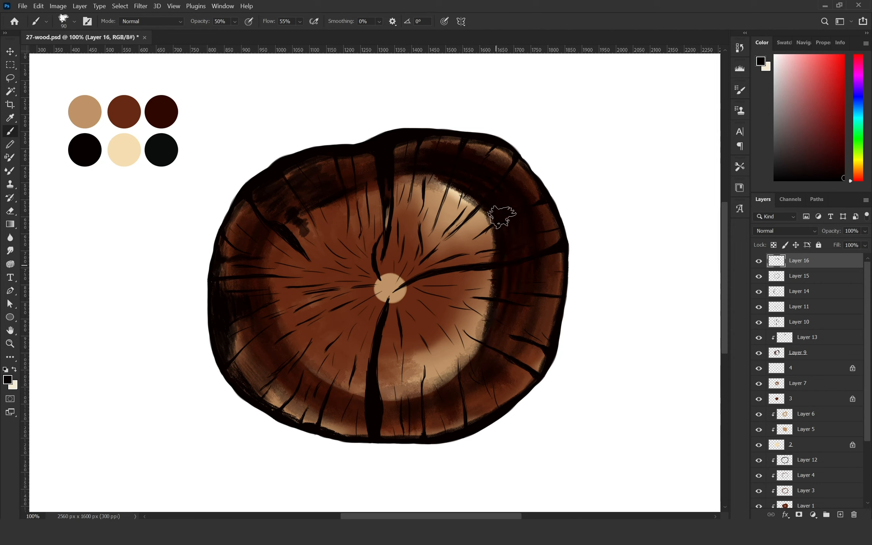
{"action": "left_click_drag", "start_coordinate": [502, 217], "coordinate": [529, 273]}
{"action": "left_click_drag", "start_coordinate": [509, 241], "coordinate": [501, 303]}
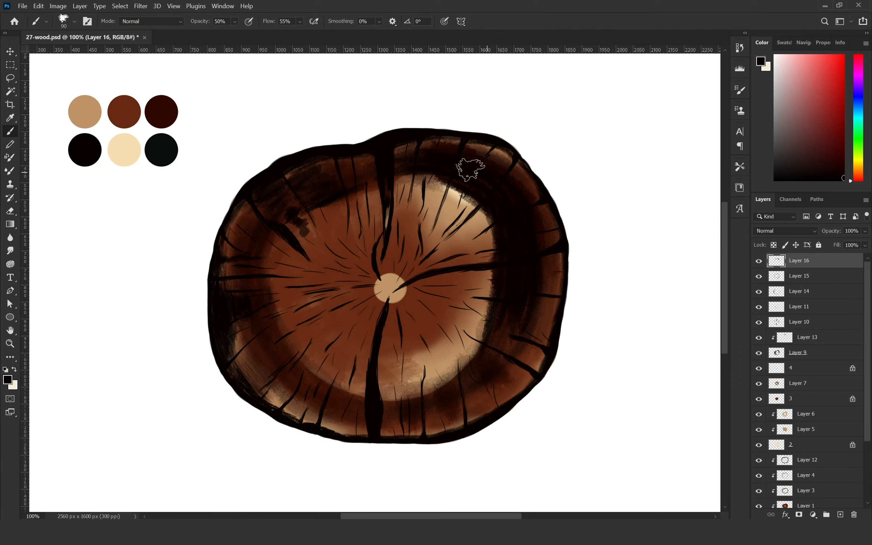
Step: Extend the black ring shading over the upper-right, right and lower parts of the slice, reducing the brush opacity to 30%
{"action": "key", "text": "3"}
{"action": "mouse_move", "coordinate": [448, 152]}
{"action": "left_mouse_down"}
{"action": "mouse_move", "coordinate": [496, 152]}
{"action": "mouse_move", "coordinate": [522, 183]}
{"action": "left_mouse_up"}
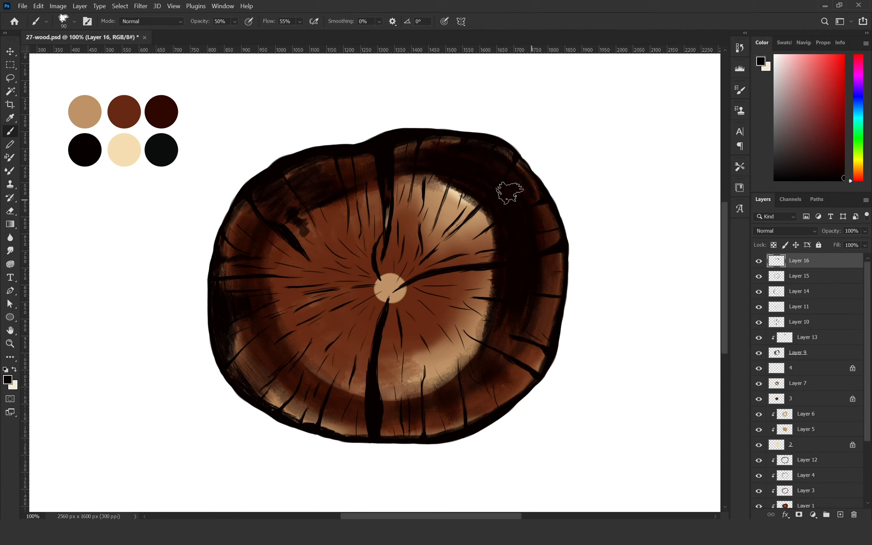
{"action": "left_click_drag", "start_coordinate": [424, 148], "coordinate": [485, 154]}
{"action": "left_click_drag", "start_coordinate": [549, 262], "coordinate": [540, 298]}
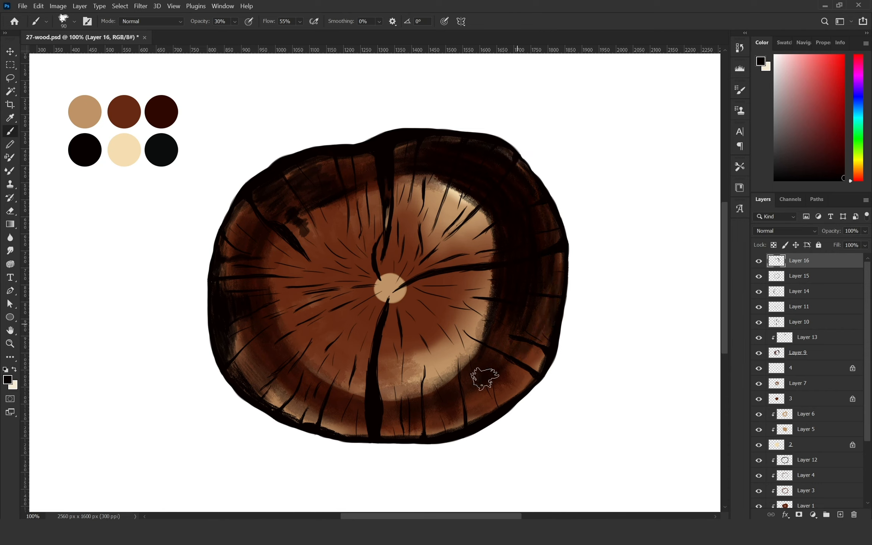
{"action": "left_click_drag", "start_coordinate": [479, 346], "coordinate": [426, 394]}
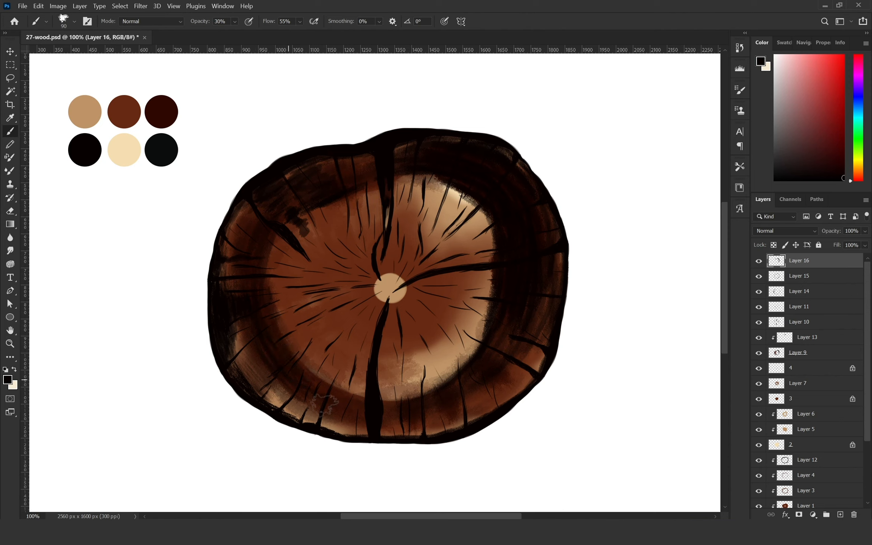
Step: On a new layer, glaze the outer ring and its inner border with the palette's dark brown at 10% to 30% opacity
{"action": "key", "text": "1"}
{"action": "key", "text": "ctrl+shift+alt+n"}
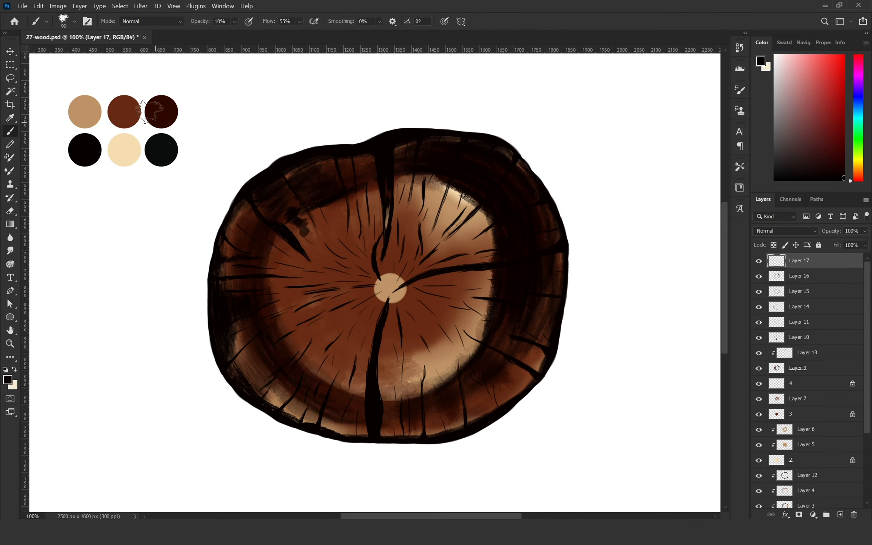
{"action": "left_click", "coordinate": [154, 111], "text": "alt"}
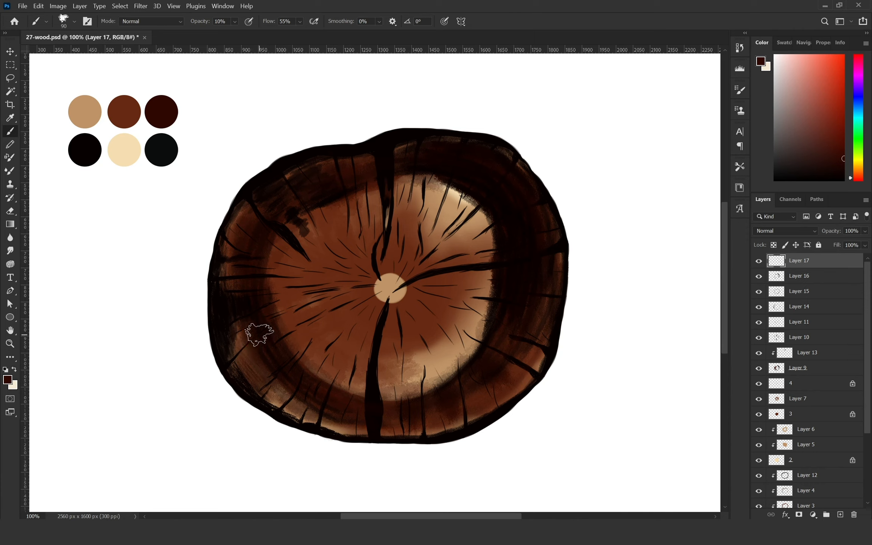
{"action": "mouse_move", "coordinate": [237, 321]}
{"action": "left_mouse_down"}
{"action": "mouse_move", "coordinate": [284, 392]}
{"action": "mouse_move", "coordinate": [330, 427]}
{"action": "mouse_move", "coordinate": [419, 430]}
{"action": "mouse_move", "coordinate": [516, 376]}
{"action": "left_mouse_up"}
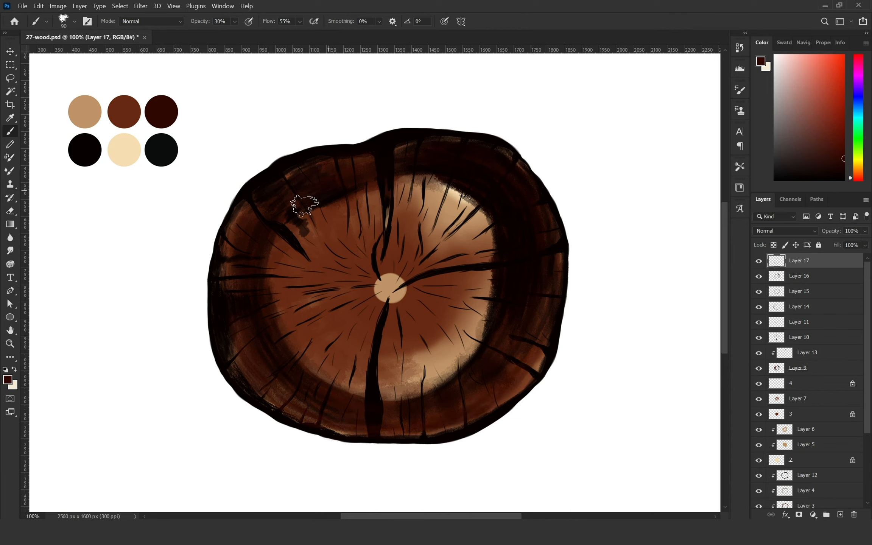
{"action": "left_click_drag", "start_coordinate": [434, 183], "coordinate": [483, 216]}
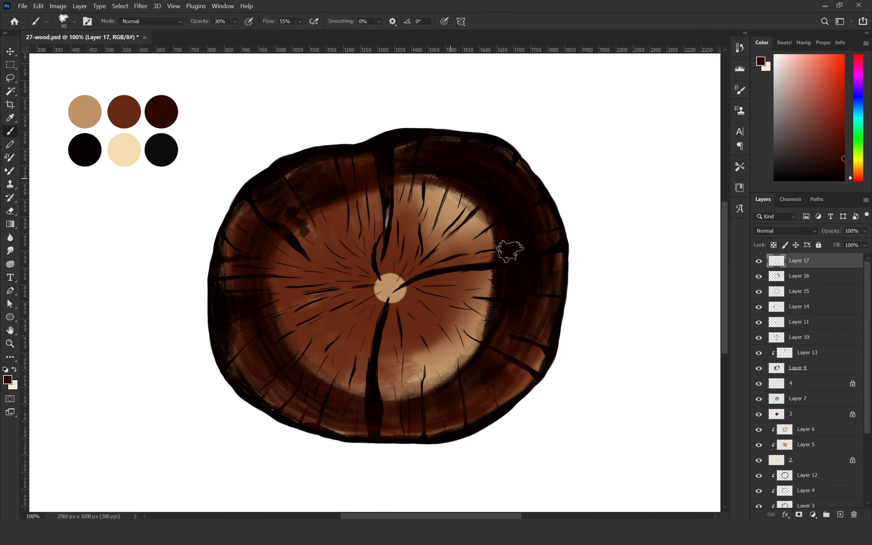
{"action": "mouse_move", "coordinate": [490, 354]}
{"action": "left_mouse_down"}
{"action": "mouse_move", "coordinate": [394, 394]}
{"action": "mouse_move", "coordinate": [474, 346]}
{"action": "mouse_move", "coordinate": [436, 385]}
{"action": "left_mouse_up"}
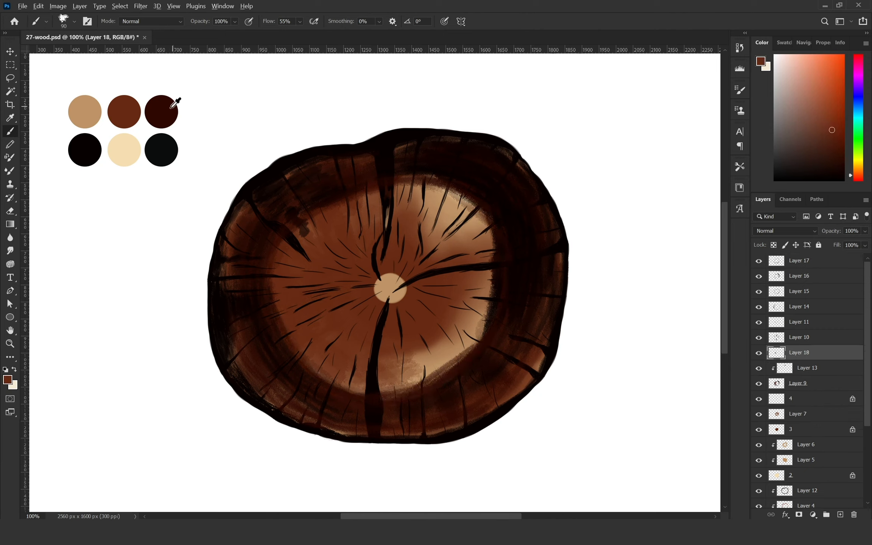
Step: Sample the palette's dark brown and paint faint growth rings around the central circle on Layer 18 at 20% opacity
{"action": "left_click", "coordinate": [170, 105], "text": "alt"}
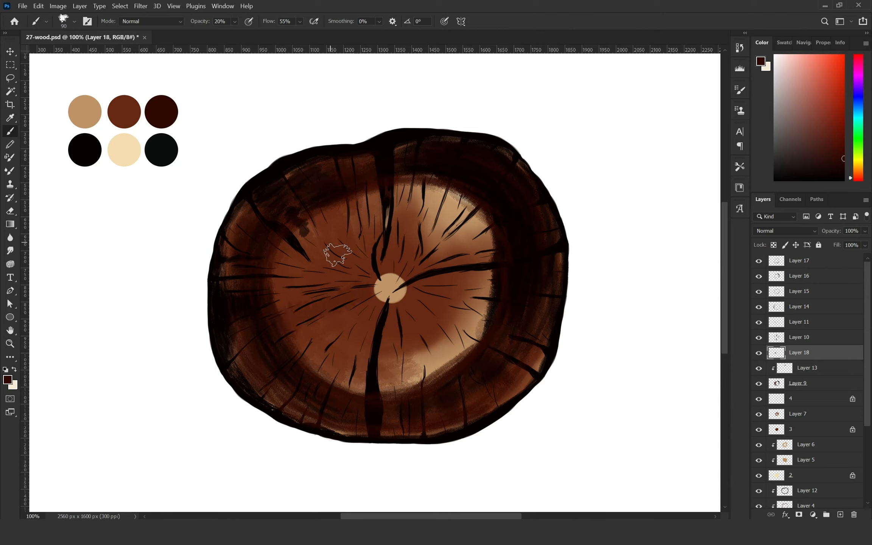
{"action": "mouse_move", "coordinate": [328, 255]}
{"action": "left_mouse_down"}
{"action": "mouse_move", "coordinate": [337, 321]}
{"action": "mouse_move", "coordinate": [322, 306]}
{"action": "mouse_move", "coordinate": [332, 327]}
{"action": "mouse_move", "coordinate": [301, 301]}
{"action": "mouse_move", "coordinate": [316, 343]}
{"action": "mouse_move", "coordinate": [286, 319]}
{"action": "mouse_move", "coordinate": [321, 326]}
{"action": "mouse_move", "coordinate": [319, 297]}
{"action": "mouse_move", "coordinate": [372, 335]}
{"action": "left_mouse_up"}
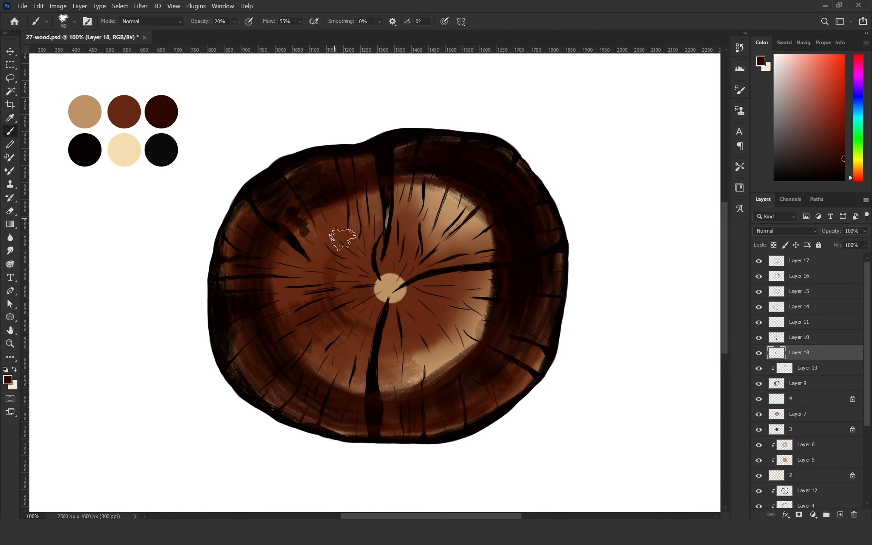
{"action": "left_click_drag", "start_coordinate": [336, 263], "coordinate": [375, 230]}
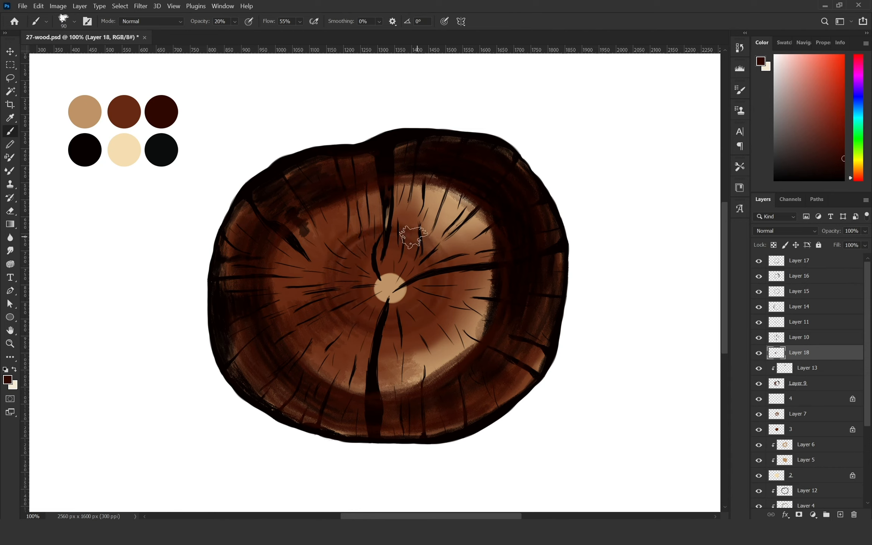
{"action": "mouse_move", "coordinate": [414, 237]}
{"action": "left_mouse_down"}
{"action": "mouse_move", "coordinate": [406, 331]}
{"action": "mouse_move", "coordinate": [428, 247]}
{"action": "left_mouse_up"}
{"action": "left_click_drag", "start_coordinate": [376, 228], "coordinate": [362, 333]}
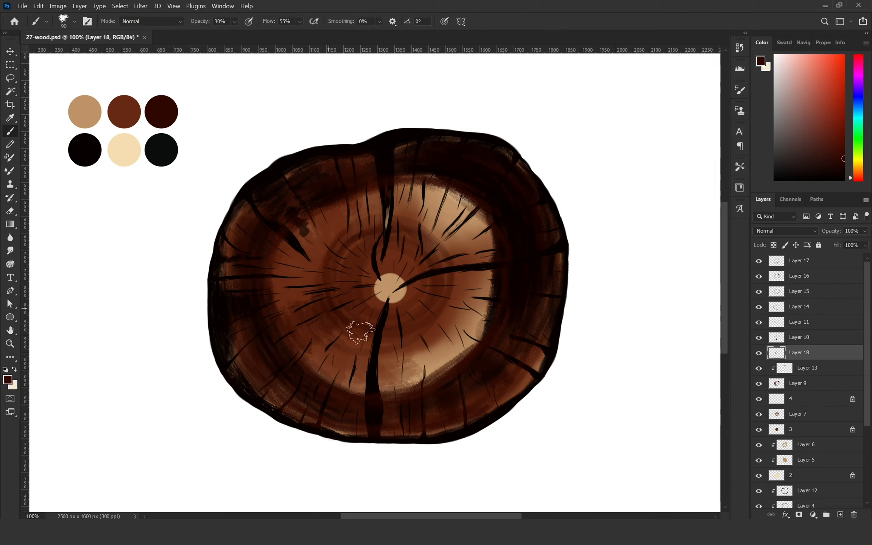
Step: Paint stronger and wider concentric dark brown growth rings around the central circle at 50% opacity
{"action": "key", "text": "5"}
{"action": "mouse_move", "coordinate": [407, 223]}
{"action": "left_mouse_down"}
{"action": "mouse_move", "coordinate": [400, 333]}
{"action": "mouse_move", "coordinate": [383, 333]}
{"action": "left_mouse_up"}
{"action": "left_click_drag", "start_coordinate": [343, 222], "coordinate": [331, 317]}
{"action": "left_click_drag", "start_coordinate": [409, 222], "coordinate": [417, 328]}
{"action": "left_click_drag", "start_coordinate": [353, 220], "coordinate": [358, 337]}
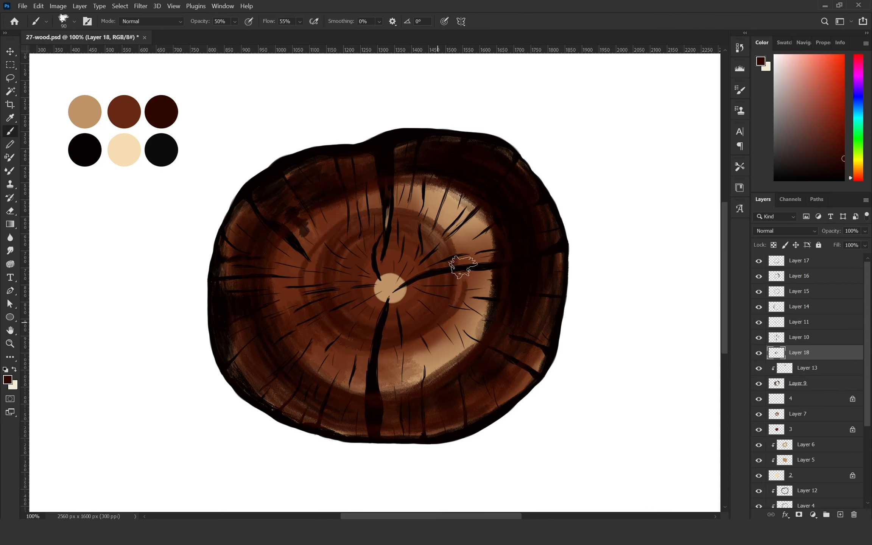
{"action": "mouse_move", "coordinate": [409, 218]}
{"action": "left_mouse_down"}
{"action": "mouse_move", "coordinate": [395, 344]}
{"action": "mouse_move", "coordinate": [401, 216]}
{"action": "left_mouse_up"}
{"action": "left_click_drag", "start_coordinate": [315, 255], "coordinate": [311, 294]}
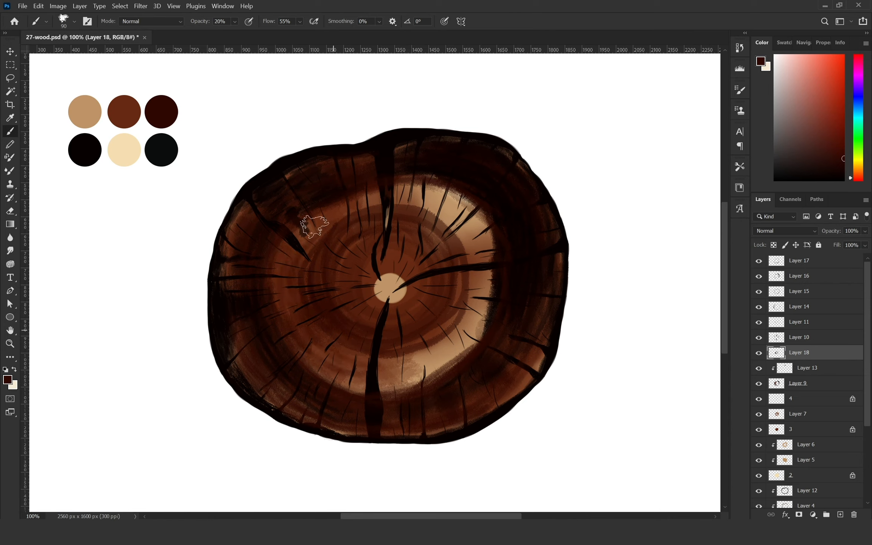
Step: Paint dark brown growth rings over the light band's lower-right and upper-right parts on Layer 18, at 20% and 40% brush opacity
{"action": "mouse_move", "coordinate": [461, 305]}
{"action": "left_mouse_down"}
{"action": "mouse_move", "coordinate": [393, 353]}
{"action": "mouse_move", "coordinate": [448, 339]}
{"action": "mouse_move", "coordinate": [445, 360]}
{"action": "left_mouse_up"}
{"action": "left_click_drag", "start_coordinate": [492, 299], "coordinate": [439, 349]}
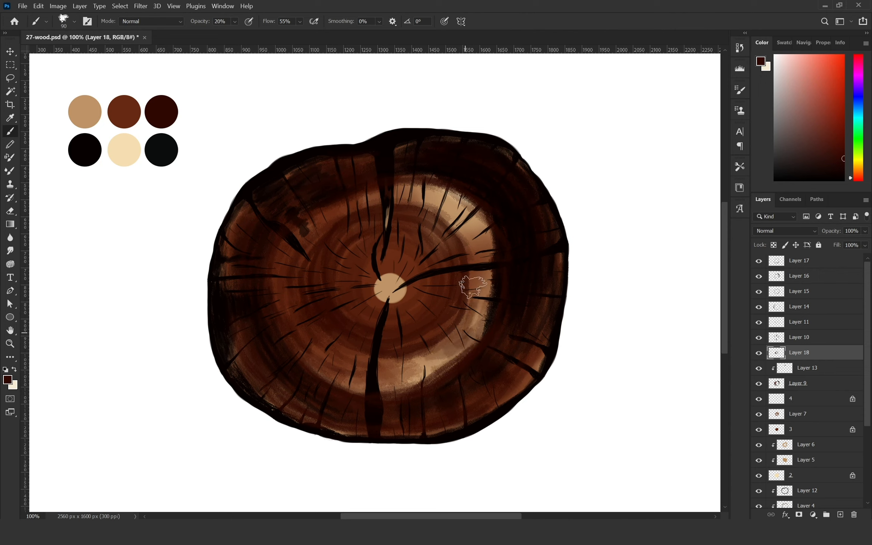
{"action": "key", "text": "4"}
{"action": "left_click_drag", "start_coordinate": [443, 230], "coordinate": [464, 245]}
{"action": "mouse_move", "coordinate": [450, 210]}
{"action": "left_mouse_down"}
{"action": "mouse_move", "coordinate": [411, 193]}
{"action": "mouse_move", "coordinate": [471, 248]}
{"action": "left_mouse_up"}
{"action": "left_click_drag", "start_coordinate": [450, 191], "coordinate": [481, 249]}
{"action": "left_click_drag", "start_coordinate": [470, 208], "coordinate": [485, 256]}
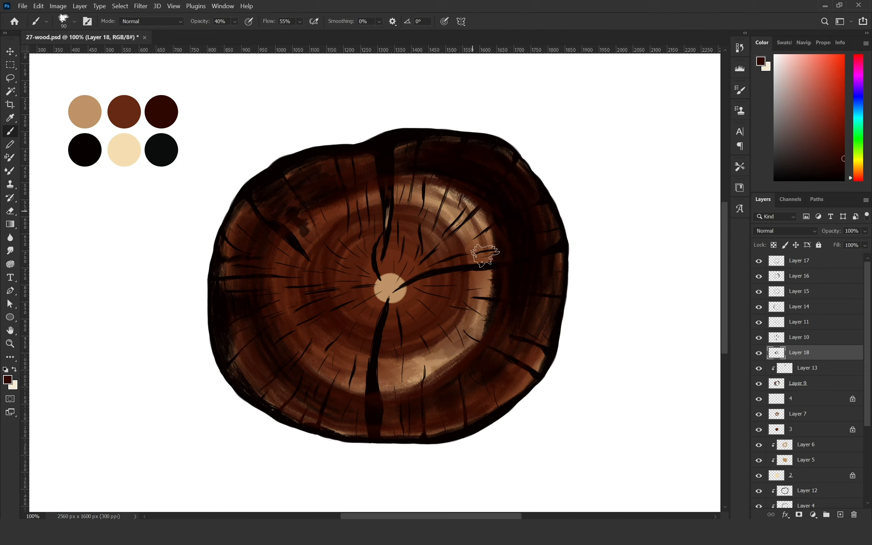
Step: Sample the palette's reddish brown and paint growth rings along the light band's right side and the lower part at 40% opacity
{"action": "left_click", "coordinate": [124, 112], "text": "alt"}
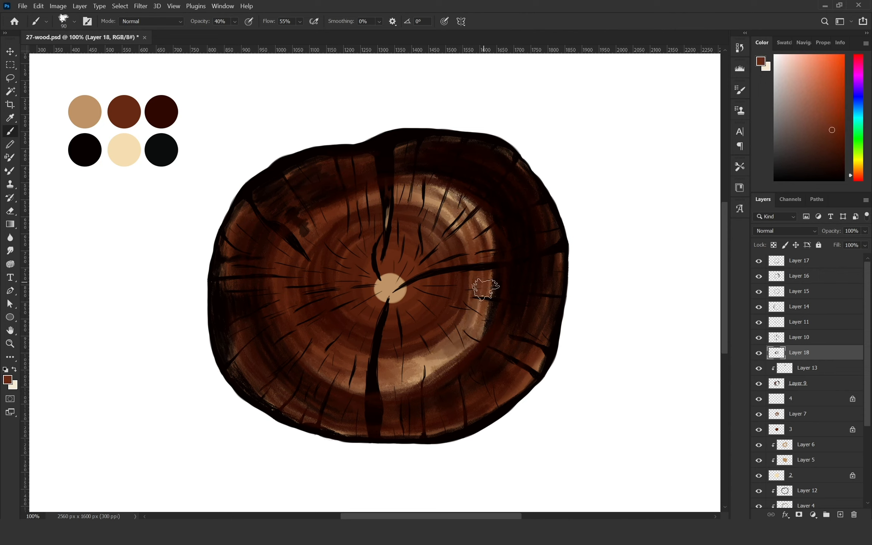
{"action": "left_click_drag", "start_coordinate": [486, 289], "coordinate": [462, 328]}
{"action": "left_click_drag", "start_coordinate": [395, 378], "coordinate": [477, 333]}
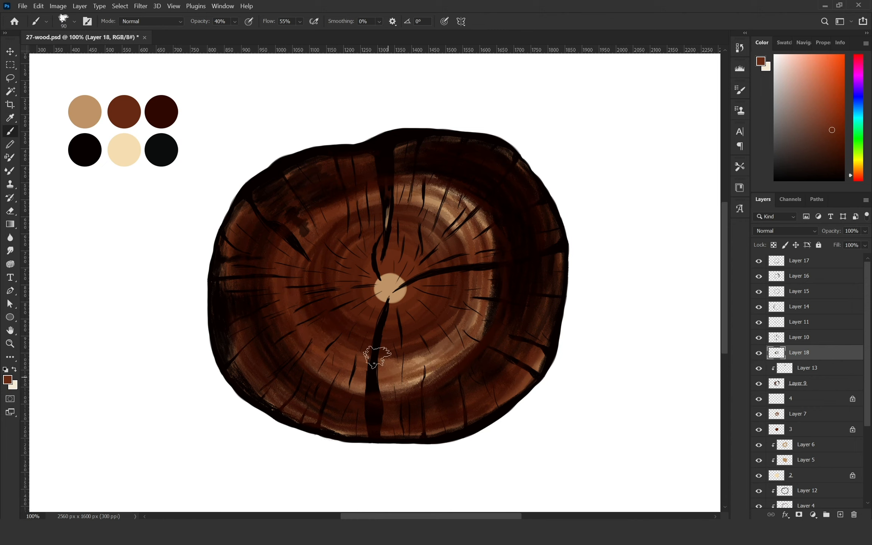
{"action": "left_click_drag", "start_coordinate": [378, 357], "coordinate": [447, 351]}
{"action": "left_click_drag", "start_coordinate": [309, 323], "coordinate": [441, 364]}
{"action": "left_click_drag", "start_coordinate": [481, 209], "coordinate": [470, 313]}
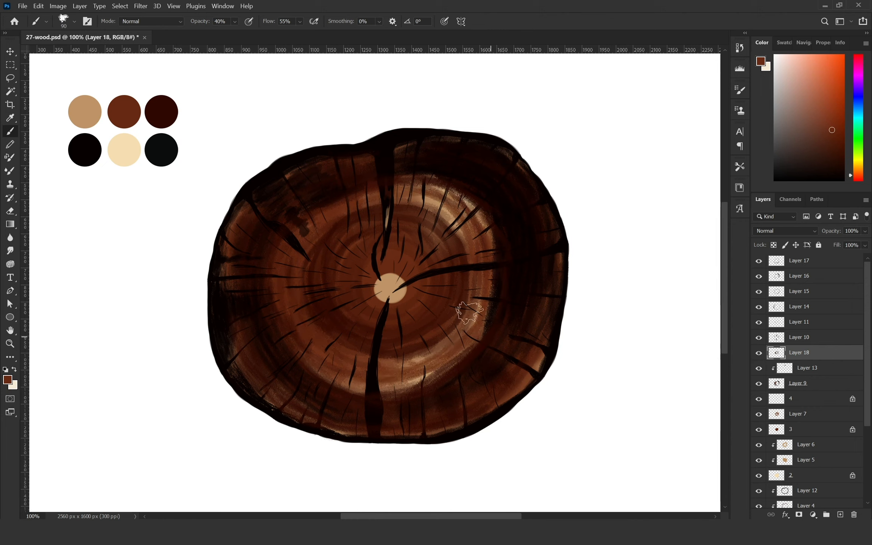
Step: Add a new layer above layer 4 and soften the central circle's edge with the palette's tan and reddish brown
{"action": "left_click", "coordinate": [802, 398]}
{"action": "left_click", "coordinate": [841, 515]}
{"action": "left_click", "coordinate": [86, 111], "text": "alt"}
{"action": "key", "text": "2"}
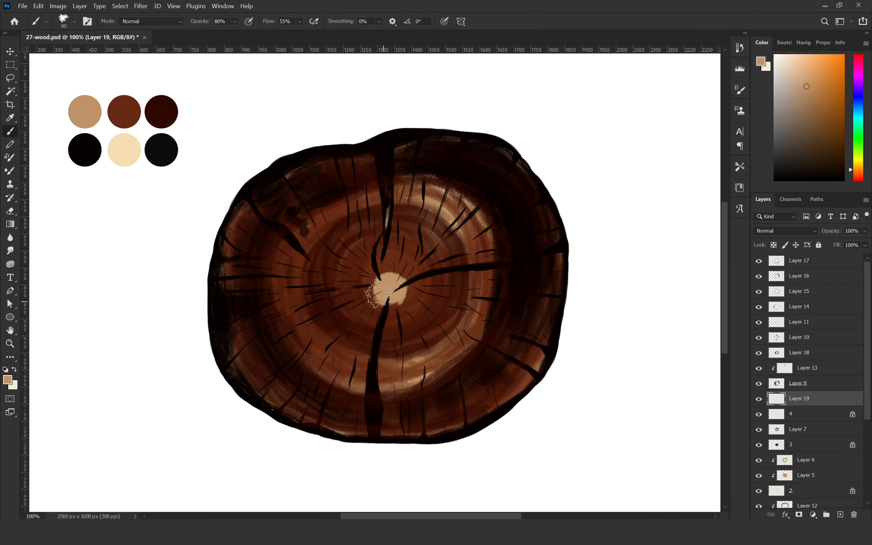
{"action": "left_click_drag", "start_coordinate": [370, 288], "coordinate": [372, 288]}
{"action": "left_click", "coordinate": [127, 110], "text": "alt"}
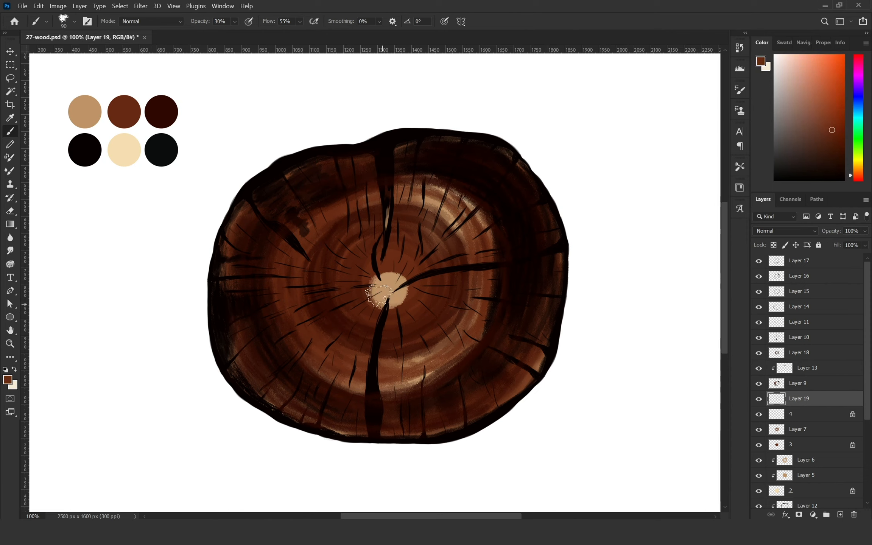
{"action": "mouse_move", "coordinate": [379, 295]}
{"action": "left_mouse_down"}
{"action": "mouse_move", "coordinate": [408, 285]}
{"action": "mouse_move", "coordinate": [369, 285]}
{"action": "mouse_move", "coordinate": [405, 282]}
{"action": "mouse_move", "coordinate": [400, 259]}
{"action": "mouse_move", "coordinate": [395, 293]}
{"action": "left_mouse_up"}
{"action": "left_click", "coordinate": [98, 115], "text": "alt"}
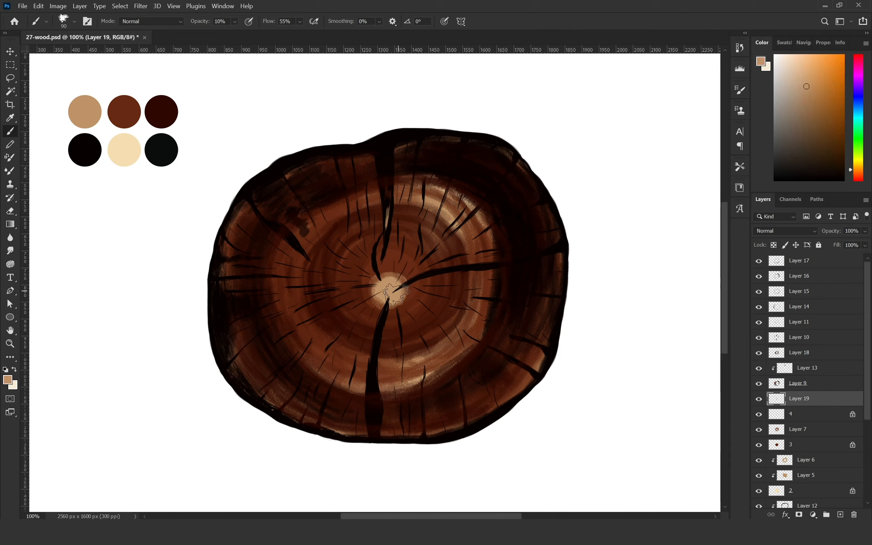
Step: Sample the palette's tan and paint highlights around the outer ring on Layer 20 at 10% opacity
{"action": "left_click", "coordinate": [92, 106], "text": "alt"}
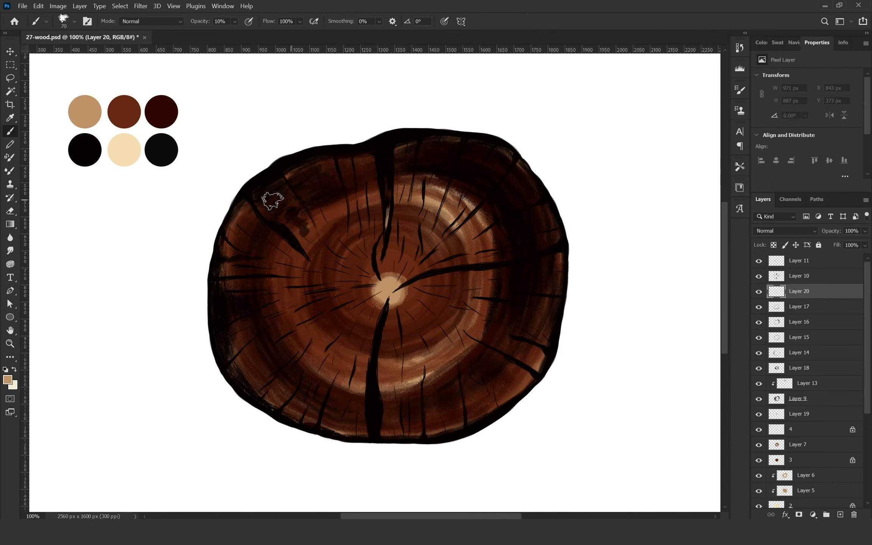
{"action": "mouse_move", "coordinate": [253, 205]}
{"action": "left_mouse_down"}
{"action": "mouse_move", "coordinate": [226, 236]}
{"action": "mouse_move", "coordinate": [228, 303]}
{"action": "mouse_move", "coordinate": [235, 239]}
{"action": "mouse_move", "coordinate": [226, 327]}
{"action": "mouse_move", "coordinate": [275, 405]}
{"action": "mouse_move", "coordinate": [235, 343]}
{"action": "mouse_move", "coordinate": [257, 396]}
{"action": "mouse_move", "coordinate": [371, 394]}
{"action": "left_mouse_up"}
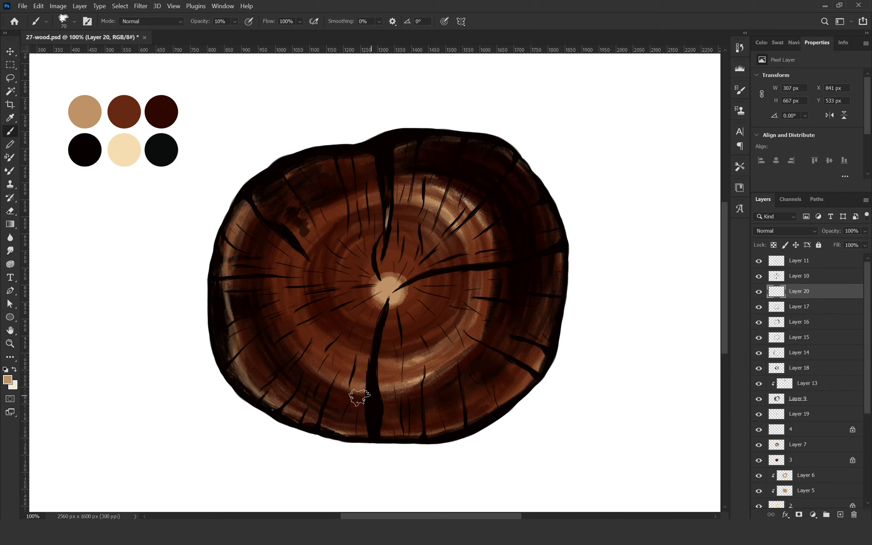
{"action": "left_click_drag", "start_coordinate": [358, 432], "coordinate": [498, 403]}
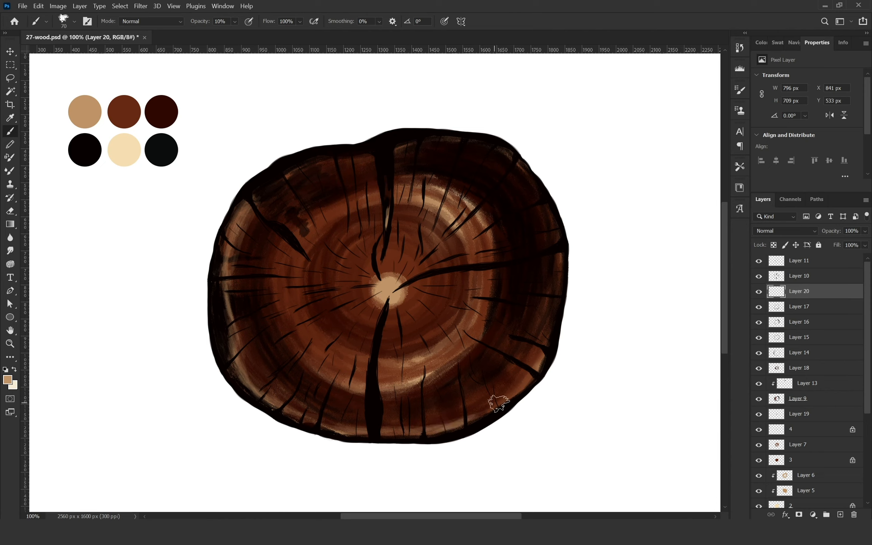
{"action": "mouse_move", "coordinate": [508, 366]}
{"action": "left_mouse_down"}
{"action": "mouse_move", "coordinate": [541, 335]}
{"action": "mouse_move", "coordinate": [560, 273]}
{"action": "mouse_move", "coordinate": [532, 373]}
{"action": "left_mouse_up"}
{"action": "left_click_drag", "start_coordinate": [545, 332], "coordinate": [551, 207]}
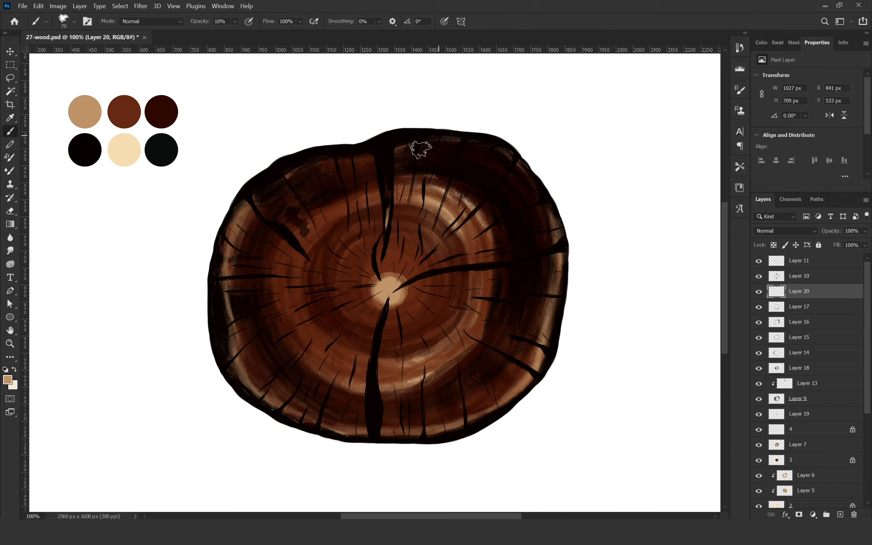
{"action": "mouse_move", "coordinate": [325, 145]}
{"action": "left_mouse_down"}
{"action": "mouse_move", "coordinate": [318, 163]}
{"action": "mouse_move", "coordinate": [331, 167]}
{"action": "mouse_move", "coordinate": [286, 185]}
{"action": "mouse_move", "coordinate": [428, 143]}
{"action": "mouse_move", "coordinate": [467, 142]}
{"action": "left_mouse_up"}
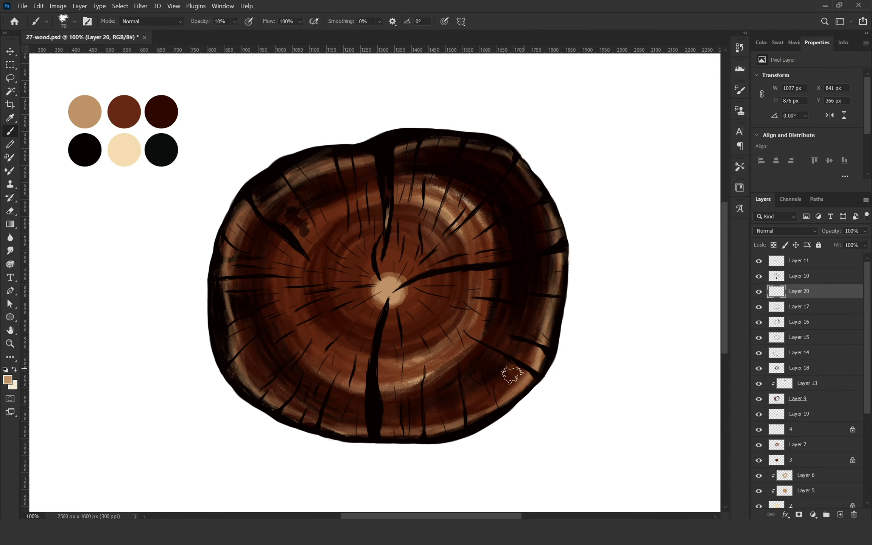
Step: Paint more faint tan rings along the inner side of the outer ring on the left, lower and upper parts
{"action": "mouse_move", "coordinate": [251, 245]}
{"action": "left_mouse_down"}
{"action": "mouse_move", "coordinate": [268, 210]}
{"action": "mouse_move", "coordinate": [307, 185]}
{"action": "mouse_move", "coordinate": [344, 177]}
{"action": "mouse_move", "coordinate": [248, 264]}
{"action": "left_mouse_up"}
{"action": "mouse_move", "coordinate": [262, 309]}
{"action": "left_mouse_down"}
{"action": "mouse_move", "coordinate": [269, 374]}
{"action": "mouse_move", "coordinate": [473, 373]}
{"action": "left_mouse_up"}
{"action": "left_click_drag", "start_coordinate": [396, 160], "coordinate": [446, 156]}
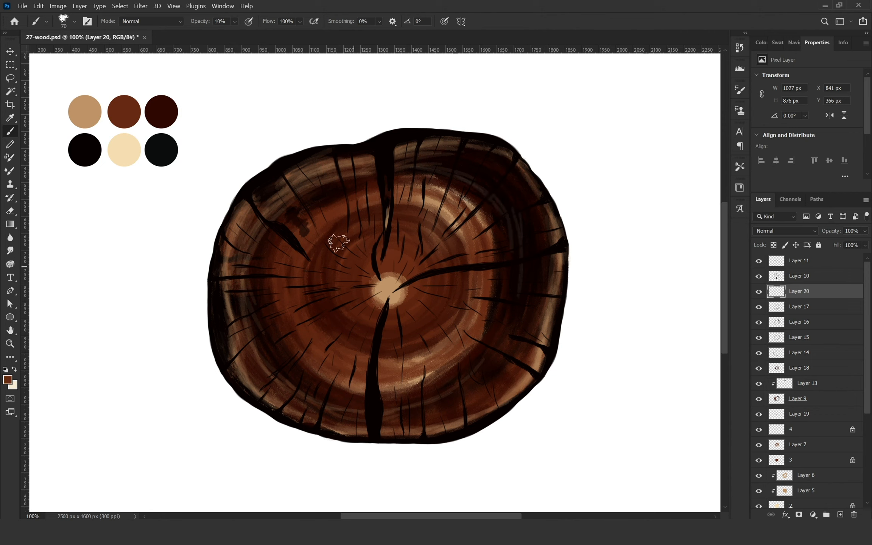
Step: Sample the palette's cream and build up curved highlights on the slice's upper-left and left rings at 10% opacity
{"action": "left_click", "coordinate": [126, 140], "text": "alt"}
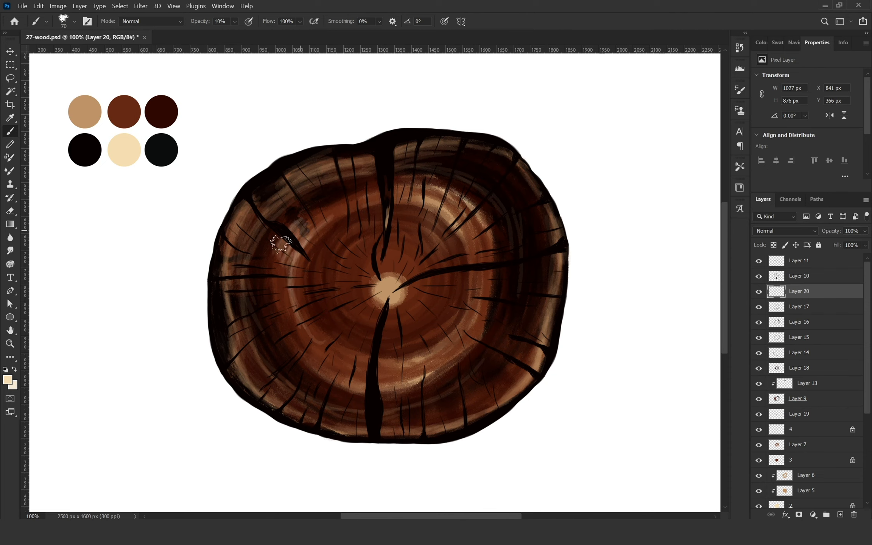
{"action": "mouse_move", "coordinate": [287, 225]}
{"action": "left_mouse_down"}
{"action": "mouse_move", "coordinate": [269, 246]}
{"action": "mouse_move", "coordinate": [310, 210]}
{"action": "left_mouse_up"}
{"action": "mouse_move", "coordinate": [275, 279]}
{"action": "left_mouse_down"}
{"action": "mouse_move", "coordinate": [300, 240]}
{"action": "mouse_move", "coordinate": [302, 266]}
{"action": "mouse_move", "coordinate": [327, 224]}
{"action": "mouse_move", "coordinate": [289, 261]}
{"action": "mouse_move", "coordinate": [343, 192]}
{"action": "left_mouse_up"}
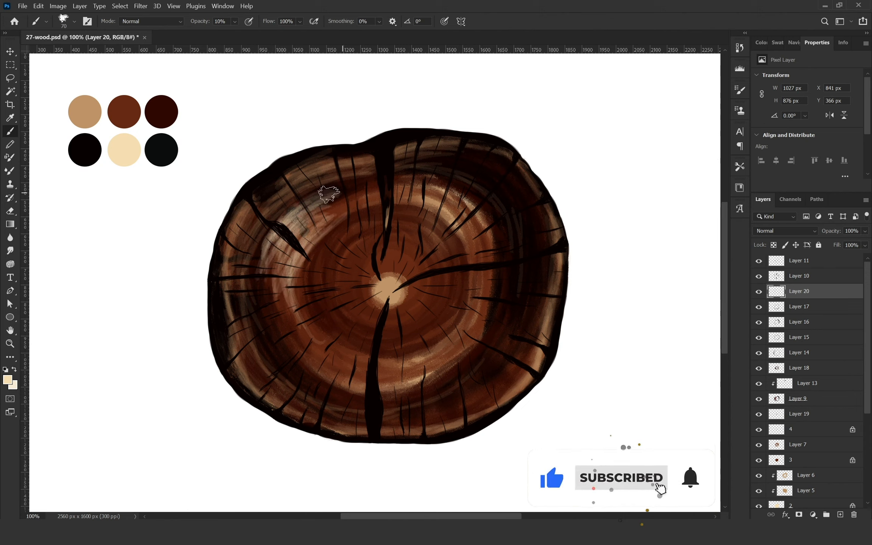
{"action": "mouse_move", "coordinate": [263, 294]}
{"action": "left_mouse_down"}
{"action": "mouse_move", "coordinate": [279, 328]}
{"action": "mouse_move", "coordinate": [300, 254]}
{"action": "mouse_move", "coordinate": [362, 196]}
{"action": "left_mouse_up"}
{"action": "mouse_move", "coordinate": [303, 300]}
{"action": "left_mouse_down"}
{"action": "mouse_move", "coordinate": [300, 266]}
{"action": "mouse_move", "coordinate": [314, 234]}
{"action": "mouse_move", "coordinate": [360, 207]}
{"action": "left_mouse_up"}
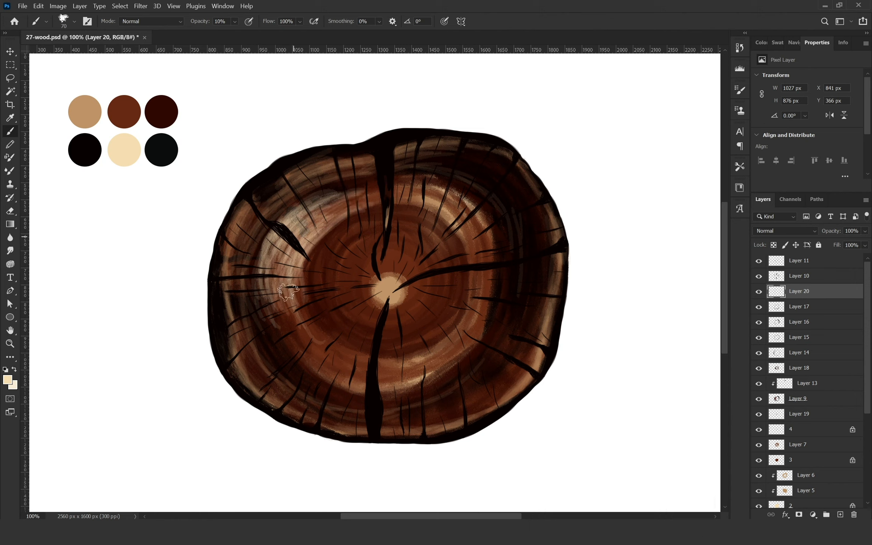
{"action": "mouse_move", "coordinate": [266, 302]}
{"action": "left_mouse_down"}
{"action": "mouse_move", "coordinate": [266, 254]}
{"action": "mouse_move", "coordinate": [253, 279]}
{"action": "mouse_move", "coordinate": [271, 237]}
{"action": "left_mouse_up"}
{"action": "left_click_drag", "start_coordinate": [282, 335], "coordinate": [274, 292]}
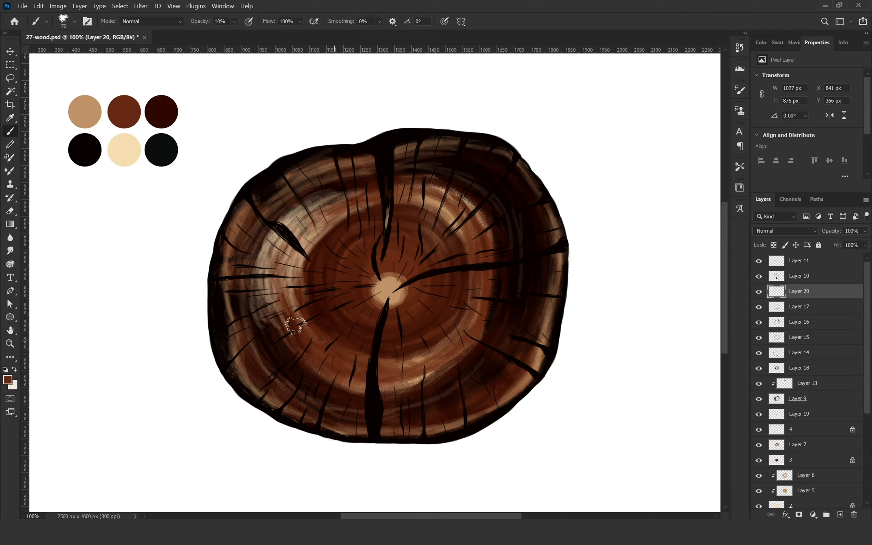
Step: Sample a near-black tone from the artwork and shade the rings left of the centre, around the upper-left crack
{"action": "left_click", "coordinate": [277, 362], "text": "alt"}
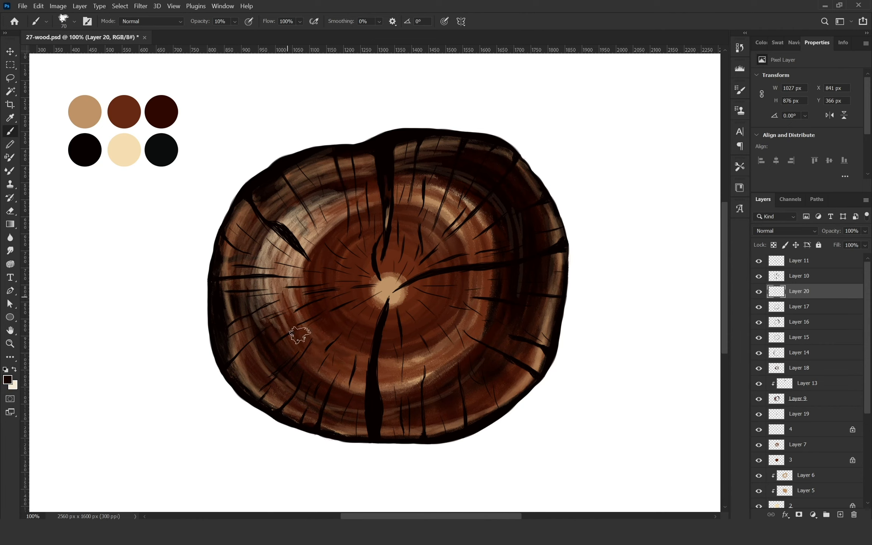
{"action": "mouse_move", "coordinate": [337, 223]}
{"action": "left_mouse_down"}
{"action": "mouse_move", "coordinate": [294, 317]}
{"action": "mouse_move", "coordinate": [299, 347]}
{"action": "left_mouse_up"}
{"action": "mouse_move", "coordinate": [309, 256]}
{"action": "left_mouse_down"}
{"action": "mouse_move", "coordinate": [299, 267]}
{"action": "mouse_move", "coordinate": [298, 221]}
{"action": "left_mouse_up"}
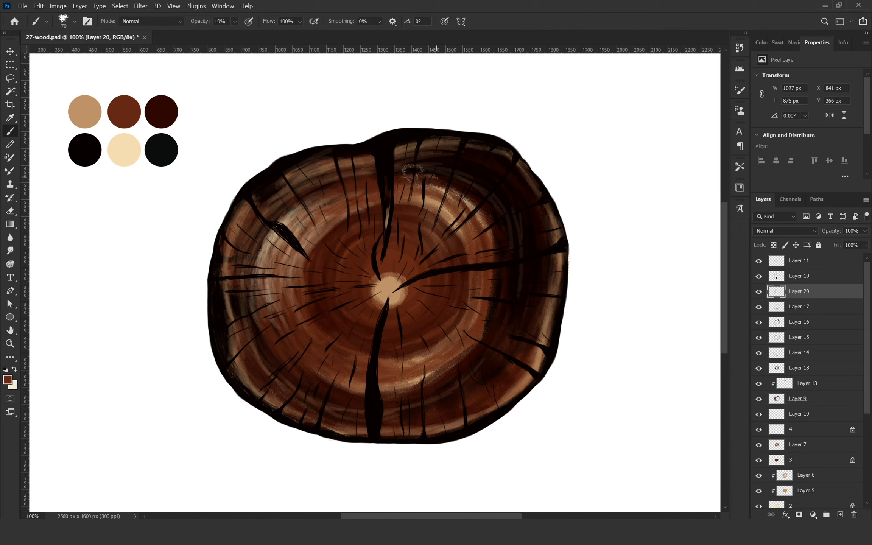
Step: Paint tan strokes along the ring right of the centre, and shade the outer ring's lower-left part with black
{"action": "left_click", "coordinate": [91, 112], "text": "alt"}
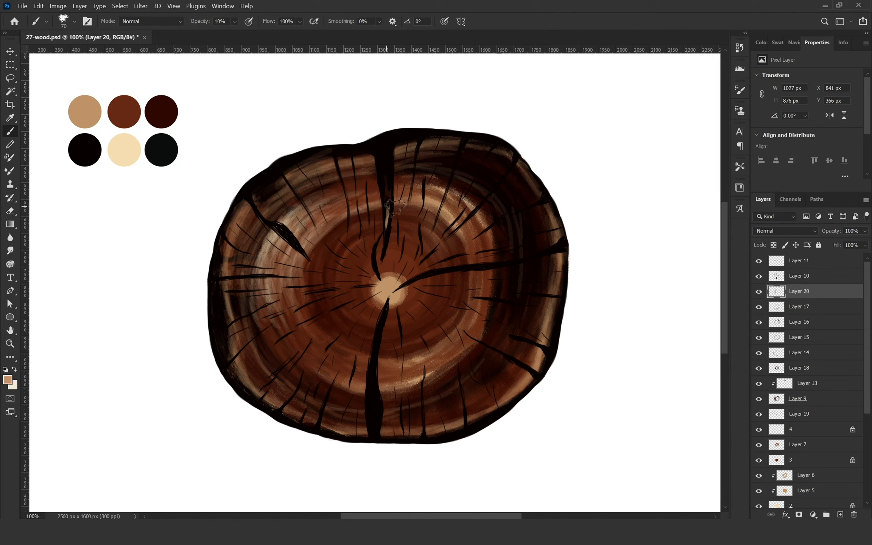
{"action": "mouse_move", "coordinate": [413, 216]}
{"action": "left_mouse_down"}
{"action": "mouse_move", "coordinate": [439, 219]}
{"action": "mouse_move", "coordinate": [458, 242]}
{"action": "mouse_move", "coordinate": [469, 303]}
{"action": "mouse_move", "coordinate": [450, 325]}
{"action": "left_mouse_up"}
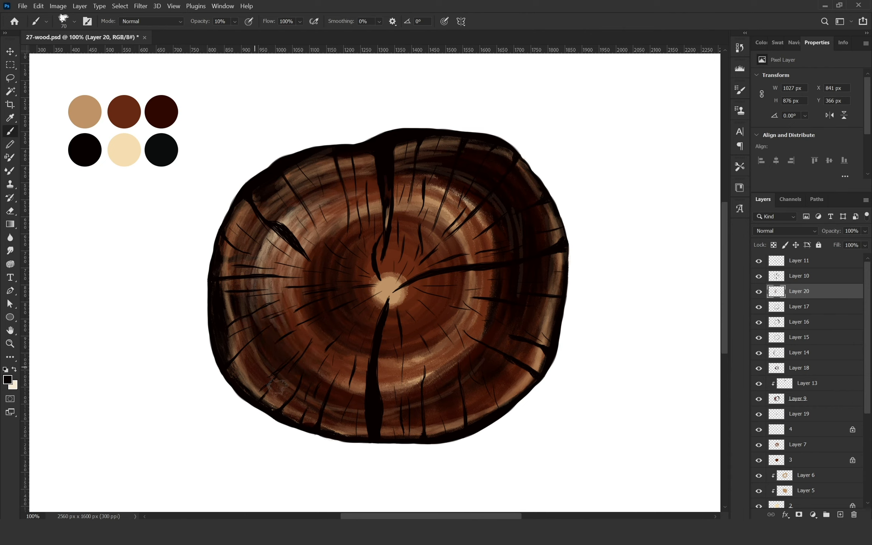
{"action": "left_click_drag", "start_coordinate": [243, 365], "coordinate": [259, 390]}
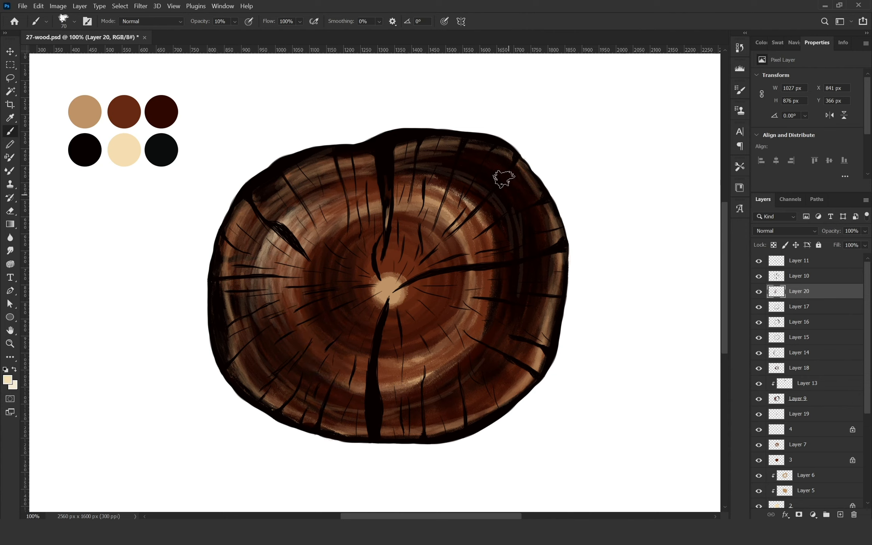
Step: Paint cream highlights on the right-hand band and thin cream growth rings around the centre, reducing the brush size to 35
{"action": "mouse_move", "coordinate": [472, 224]}
{"action": "left_mouse_down"}
{"action": "mouse_move", "coordinate": [483, 323]}
{"action": "mouse_move", "coordinate": [499, 270]}
{"action": "mouse_move", "coordinate": [488, 318]}
{"action": "mouse_move", "coordinate": [501, 294]}
{"action": "mouse_move", "coordinate": [491, 319]}
{"action": "mouse_move", "coordinate": [500, 271]}
{"action": "mouse_move", "coordinate": [482, 321]}
{"action": "mouse_move", "coordinate": [491, 256]}
{"action": "mouse_move", "coordinate": [490, 309]}
{"action": "mouse_move", "coordinate": [504, 295]}
{"action": "mouse_move", "coordinate": [472, 351]}
{"action": "mouse_move", "coordinate": [484, 337]}
{"action": "mouse_move", "coordinate": [484, 283]}
{"action": "mouse_move", "coordinate": [469, 332]}
{"action": "mouse_move", "coordinate": [500, 277]}
{"action": "mouse_move", "coordinate": [489, 244]}
{"action": "mouse_move", "coordinate": [496, 231]}
{"action": "mouse_move", "coordinate": [497, 321]}
{"action": "mouse_move", "coordinate": [493, 230]}
{"action": "mouse_move", "coordinate": [494, 289]}
{"action": "mouse_move", "coordinate": [473, 334]}
{"action": "mouse_move", "coordinate": [475, 272]}
{"action": "mouse_move", "coordinate": [490, 244]}
{"action": "mouse_move", "coordinate": [471, 316]}
{"action": "mouse_move", "coordinate": [484, 255]}
{"action": "mouse_move", "coordinate": [468, 268]}
{"action": "mouse_move", "coordinate": [478, 268]}
{"action": "mouse_move", "coordinate": [463, 292]}
{"action": "mouse_move", "coordinate": [461, 269]}
{"action": "mouse_move", "coordinate": [440, 309]}
{"action": "mouse_move", "coordinate": [454, 267]}
{"action": "mouse_move", "coordinate": [425, 331]}
{"action": "left_mouse_up"}
{"action": "left_click_drag", "start_coordinate": [462, 273], "coordinate": [415, 334]}
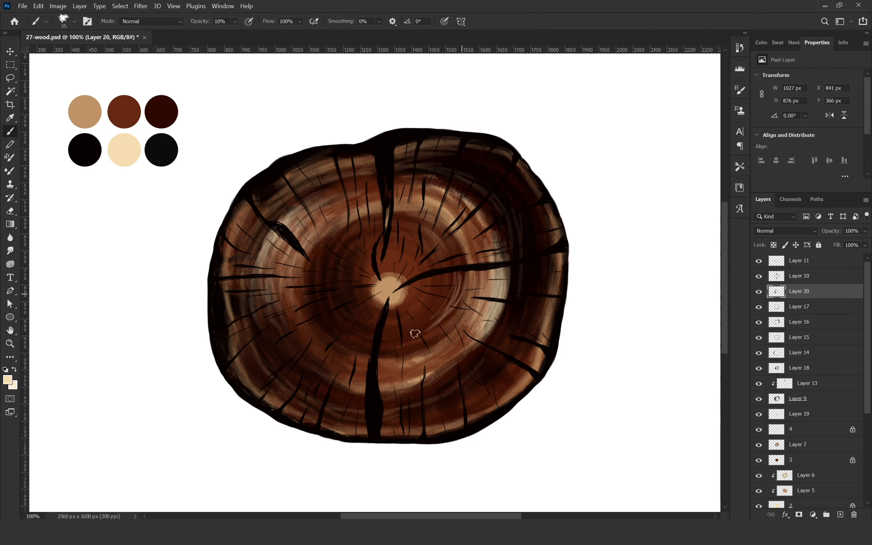
{"action": "left_click_drag", "start_coordinate": [438, 261], "coordinate": [405, 309]}
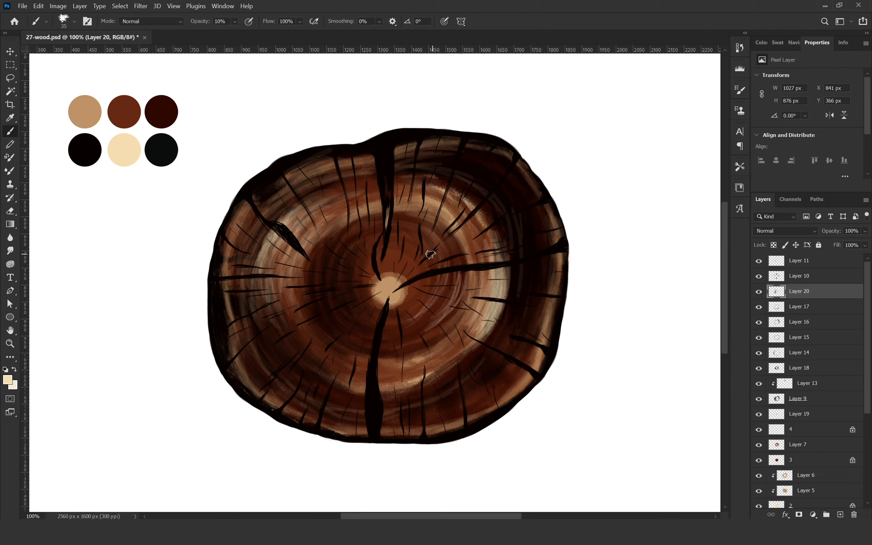
{"action": "left_click_drag", "start_coordinate": [463, 271], "coordinate": [438, 306]}
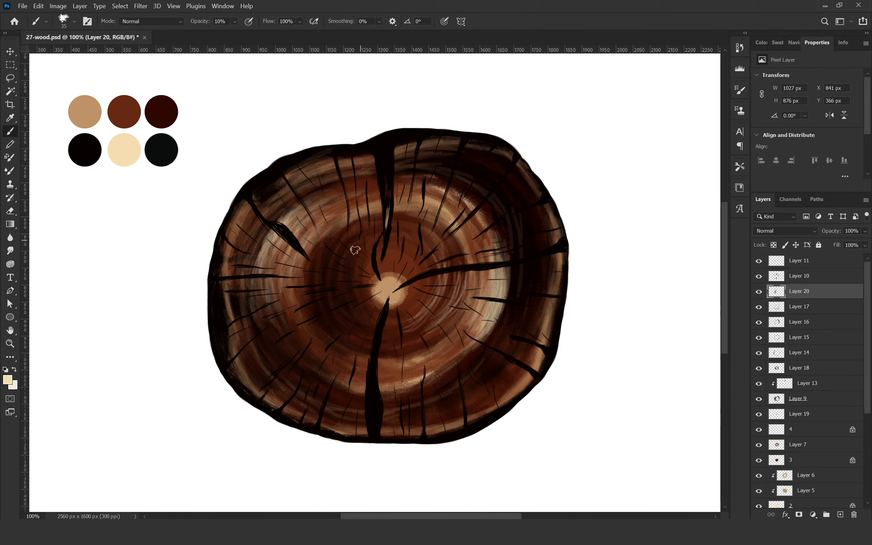
{"action": "mouse_move", "coordinate": [356, 238]}
{"action": "left_mouse_down"}
{"action": "mouse_move", "coordinate": [342, 319]}
{"action": "mouse_move", "coordinate": [371, 247]}
{"action": "mouse_move", "coordinate": [359, 224]}
{"action": "mouse_move", "coordinate": [355, 325]}
{"action": "mouse_move", "coordinate": [355, 233]}
{"action": "mouse_move", "coordinate": [371, 334]}
{"action": "mouse_move", "coordinate": [384, 238]}
{"action": "mouse_move", "coordinate": [373, 312]}
{"action": "left_mouse_up"}
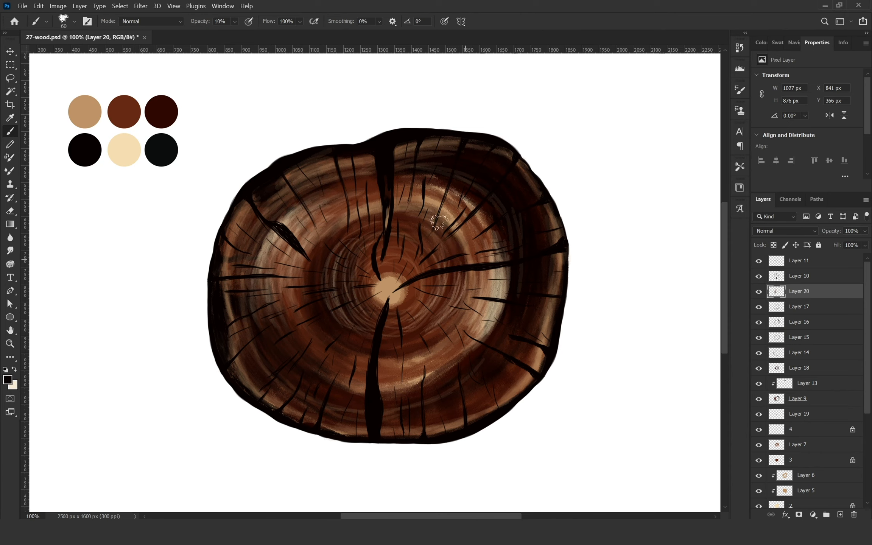
Step: Paint cream highlights across the upper light band and tan strokes on the inner rings left of the centre, with brush size 60
{"action": "left_click", "coordinate": [125, 149], "text": "alt"}
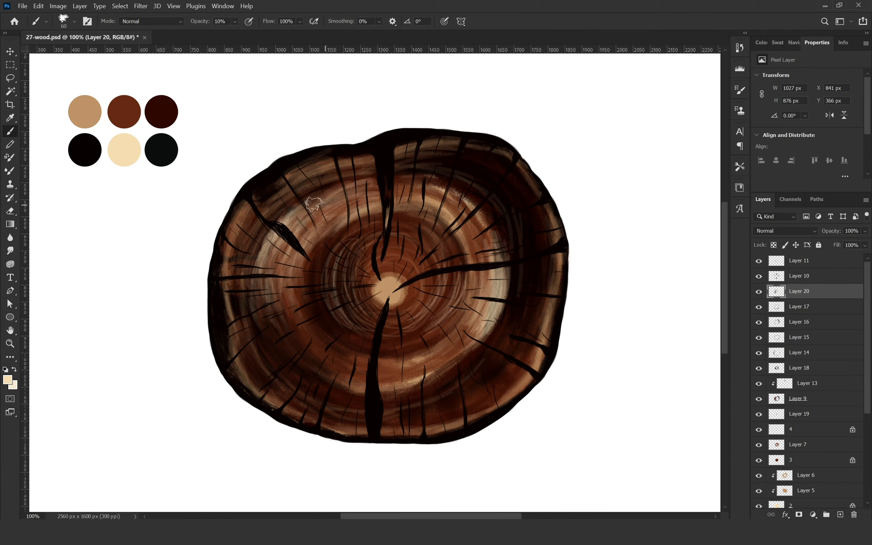
{"action": "mouse_move", "coordinate": [378, 193]}
{"action": "left_mouse_down"}
{"action": "mouse_move", "coordinate": [342, 214]}
{"action": "mouse_move", "coordinate": [362, 210]}
{"action": "mouse_move", "coordinate": [382, 189]}
{"action": "mouse_move", "coordinate": [333, 200]}
{"action": "mouse_move", "coordinate": [363, 190]}
{"action": "mouse_move", "coordinate": [417, 196]}
{"action": "left_mouse_up"}
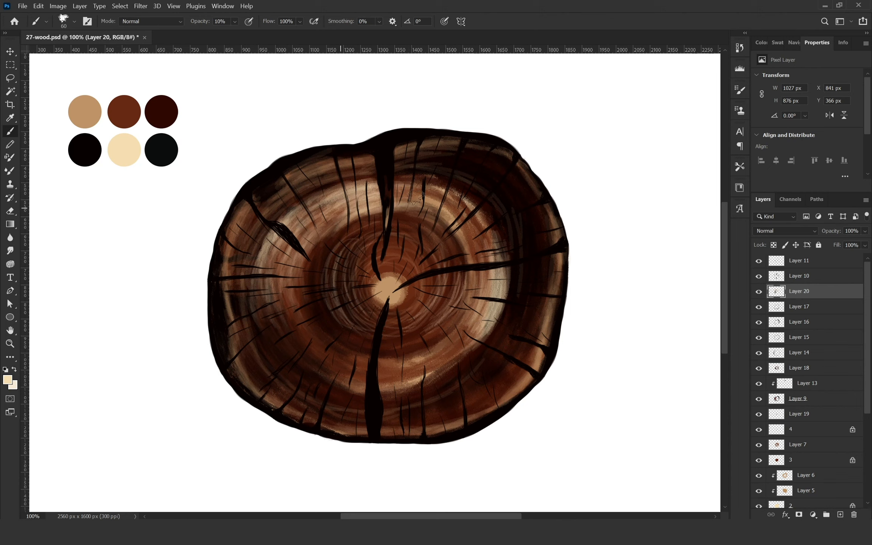
{"action": "left_click", "coordinate": [168, 109], "text": "alt"}
{"action": "left_click", "coordinate": [101, 121], "text": "alt"}
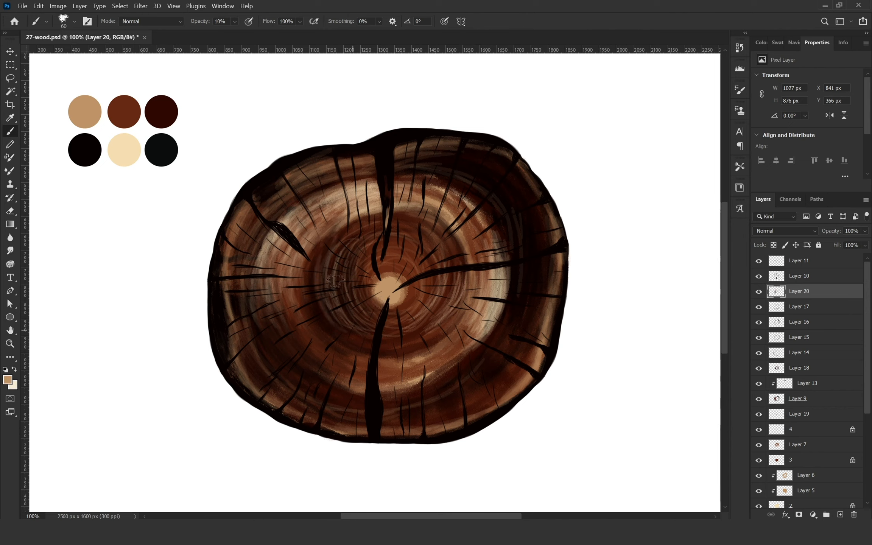
{"action": "left_click_drag", "start_coordinate": [343, 238], "coordinate": [355, 233]}
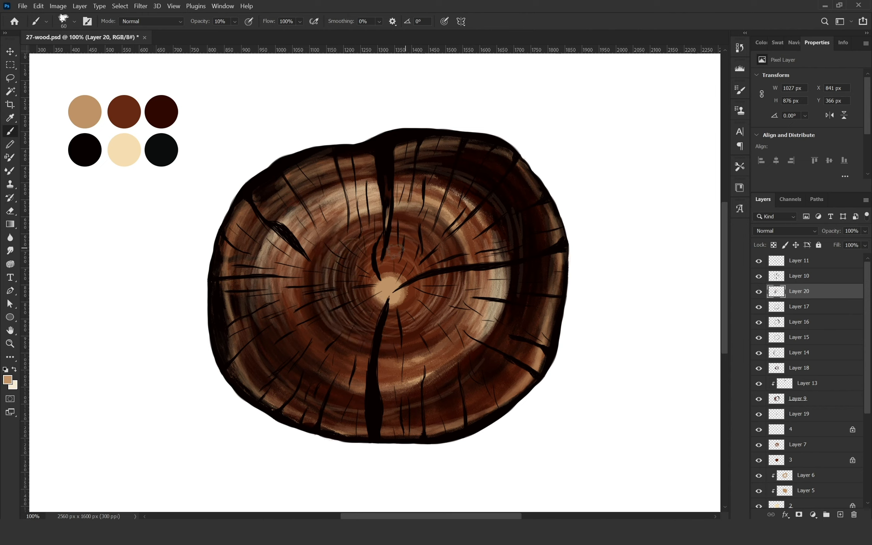
Step: Paint cream ring highlights below and right of the centre, and blend the central circle's edge with the palette's reddish brown
{"action": "left_click", "coordinate": [124, 148], "text": "alt"}
{"action": "left_click_drag", "start_coordinate": [427, 338], "coordinate": [459, 316]}
{"action": "mouse_move", "coordinate": [382, 347]}
{"action": "left_mouse_down"}
{"action": "mouse_move", "coordinate": [438, 338]}
{"action": "mouse_move", "coordinate": [452, 290]}
{"action": "left_mouse_up"}
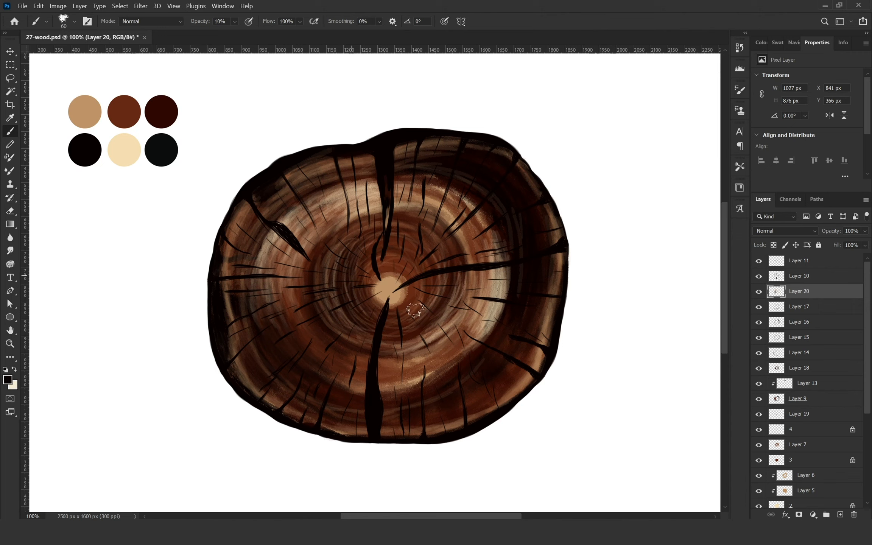
{"action": "left_click", "coordinate": [124, 112], "text": "alt"}
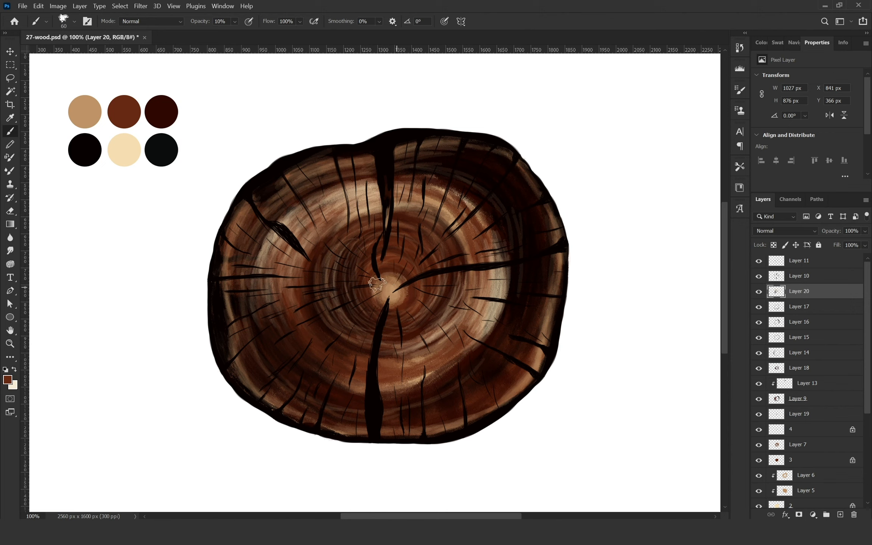
Step: Paint dark patches on the left, upper-right and lower-left rings with black, raising the brush opacity from 10% to 50%
{"action": "left_click", "coordinate": [157, 118], "text": "alt"}
{"action": "mouse_move", "coordinate": [265, 279]}
{"action": "left_mouse_down"}
{"action": "mouse_move", "coordinate": [289, 268]}
{"action": "mouse_move", "coordinate": [303, 270]}
{"action": "mouse_move", "coordinate": [287, 271]}
{"action": "mouse_move", "coordinate": [285, 279]}
{"action": "mouse_move", "coordinate": [296, 259]}
{"action": "mouse_move", "coordinate": [266, 282]}
{"action": "mouse_move", "coordinate": [278, 283]}
{"action": "mouse_move", "coordinate": [296, 260]}
{"action": "mouse_move", "coordinate": [273, 281]}
{"action": "mouse_move", "coordinate": [246, 285]}
{"action": "mouse_move", "coordinate": [293, 282]}
{"action": "left_mouse_up"}
{"action": "key", "text": "5"}
{"action": "left_click_drag", "start_coordinate": [462, 237], "coordinate": [466, 239]}
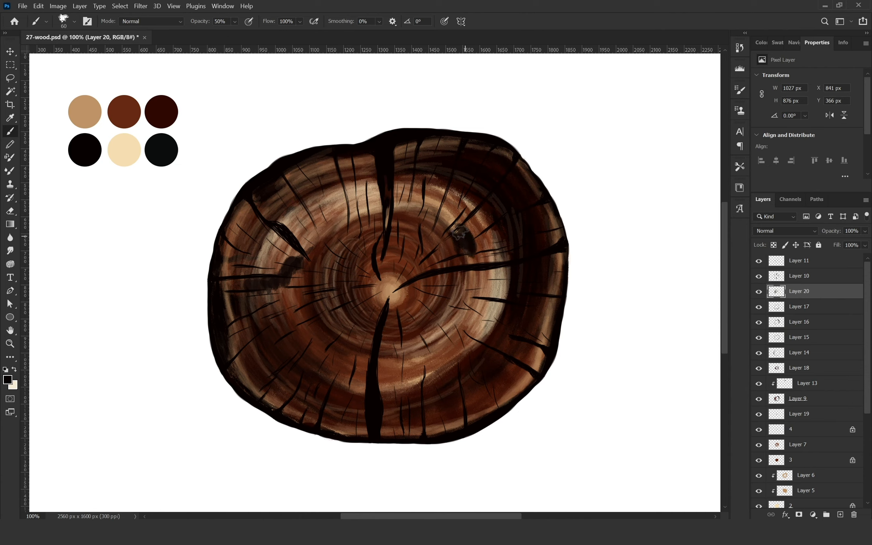
{"action": "mouse_move", "coordinate": [275, 366]}
{"action": "left_mouse_down"}
{"action": "mouse_move", "coordinate": [311, 396]}
{"action": "mouse_move", "coordinate": [301, 375]}
{"action": "left_mouse_up"}
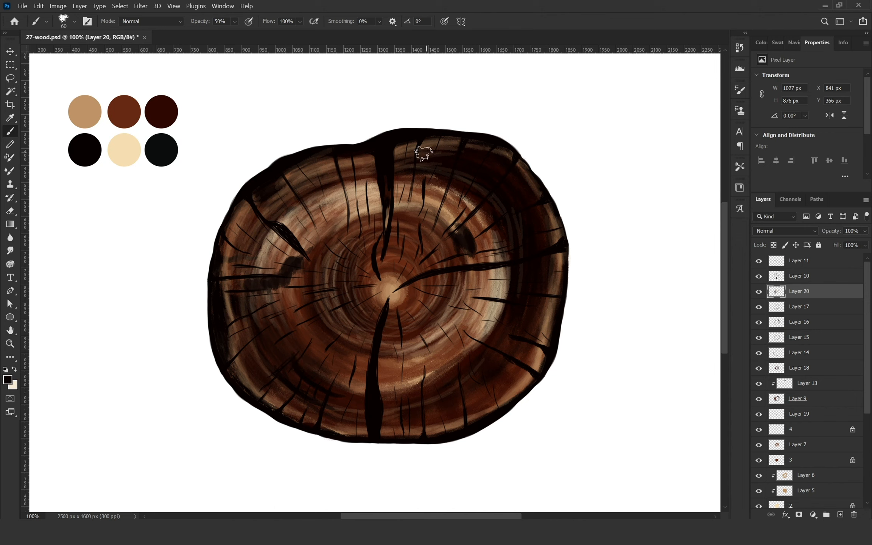
Step: Paint black shading at 50% opacity over the right-hand, lower and upper-left rings of the wood slice
{"action": "mouse_move", "coordinate": [424, 154]}
{"action": "left_mouse_down"}
{"action": "mouse_move", "coordinate": [449, 151]}
{"action": "mouse_move", "coordinate": [536, 224]}
{"action": "mouse_move", "coordinate": [539, 269]}
{"action": "mouse_move", "coordinate": [520, 308]}
{"action": "mouse_move", "coordinate": [528, 311]}
{"action": "left_mouse_up"}
{"action": "mouse_move", "coordinate": [443, 382]}
{"action": "left_mouse_down"}
{"action": "mouse_move", "coordinate": [460, 397]}
{"action": "mouse_move", "coordinate": [455, 416]}
{"action": "mouse_move", "coordinate": [447, 387]}
{"action": "mouse_move", "coordinate": [458, 402]}
{"action": "mouse_move", "coordinate": [411, 399]}
{"action": "mouse_move", "coordinate": [417, 422]}
{"action": "mouse_move", "coordinate": [417, 389]}
{"action": "mouse_move", "coordinate": [401, 418]}
{"action": "mouse_move", "coordinate": [409, 435]}
{"action": "left_mouse_up"}
{"action": "left_click_drag", "start_coordinate": [412, 390], "coordinate": [430, 375]}
{"action": "left_click_drag", "start_coordinate": [328, 385], "coordinate": [377, 394]}
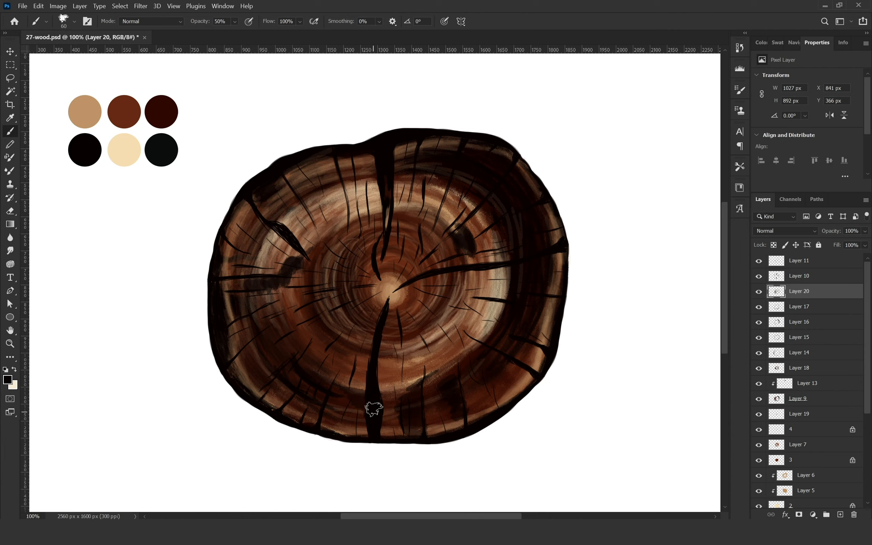
{"action": "mouse_move", "coordinate": [267, 229]}
{"action": "left_mouse_down"}
{"action": "mouse_move", "coordinate": [287, 215]}
{"action": "mouse_move", "coordinate": [263, 216]}
{"action": "mouse_move", "coordinate": [286, 194]}
{"action": "mouse_move", "coordinate": [363, 177]}
{"action": "mouse_move", "coordinate": [312, 164]}
{"action": "mouse_move", "coordinate": [252, 276]}
{"action": "mouse_move", "coordinate": [298, 205]}
{"action": "mouse_move", "coordinate": [262, 247]}
{"action": "left_mouse_up"}
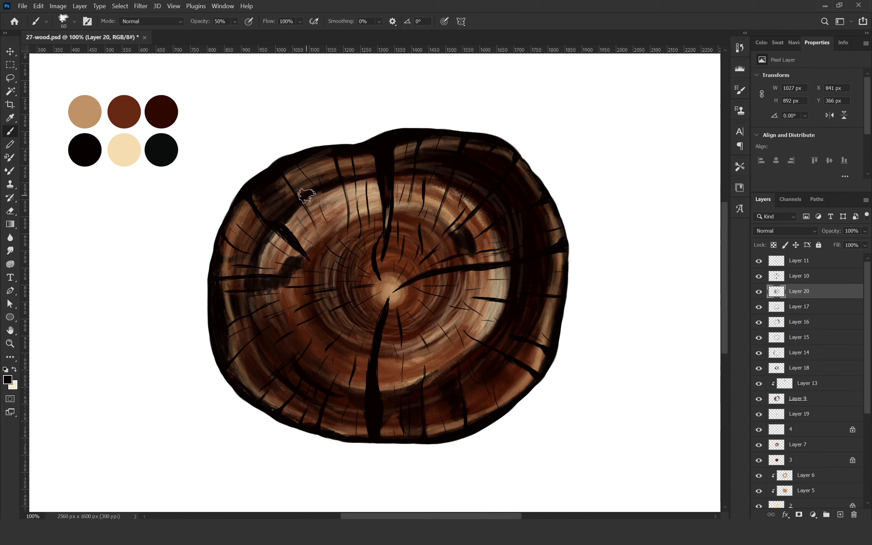
Step: Soften the dark ring beside the upper-left crack with sampled tones and the palette's black, reducing the brush size to 40
{"action": "left_click", "coordinate": [285, 222], "text": "alt"}
{"action": "key", "text": "bracketleft"}
{"action": "key", "text": "bracketleft"}
{"action": "left_click", "coordinate": [90, 153], "text": "alt"}
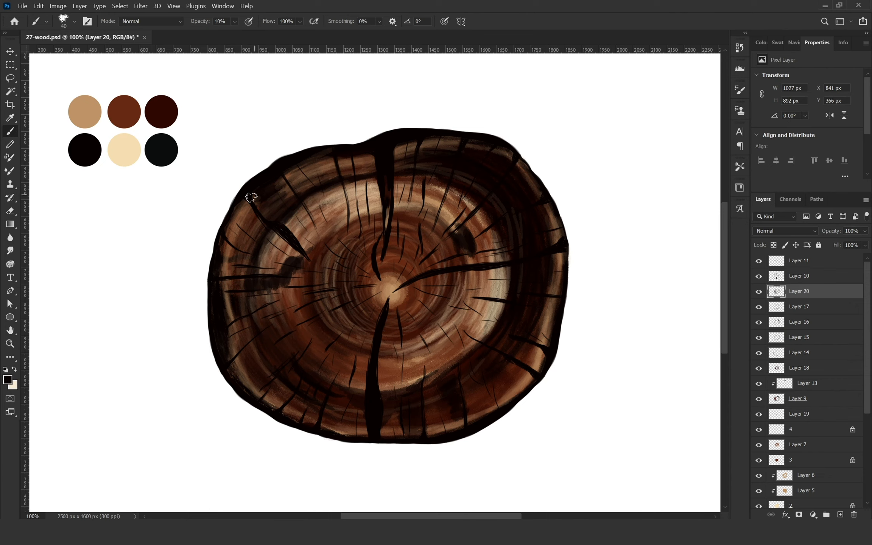
Step: Paint the palette's reddish brown over the upper-left outer band at 40% opacity
{"action": "left_click", "coordinate": [137, 118], "text": "alt"}
{"action": "key", "text": "4"}
{"action": "mouse_move", "coordinate": [270, 191]}
{"action": "left_mouse_down"}
{"action": "mouse_move", "coordinate": [282, 209]}
{"action": "mouse_move", "coordinate": [342, 173]}
{"action": "left_mouse_up"}
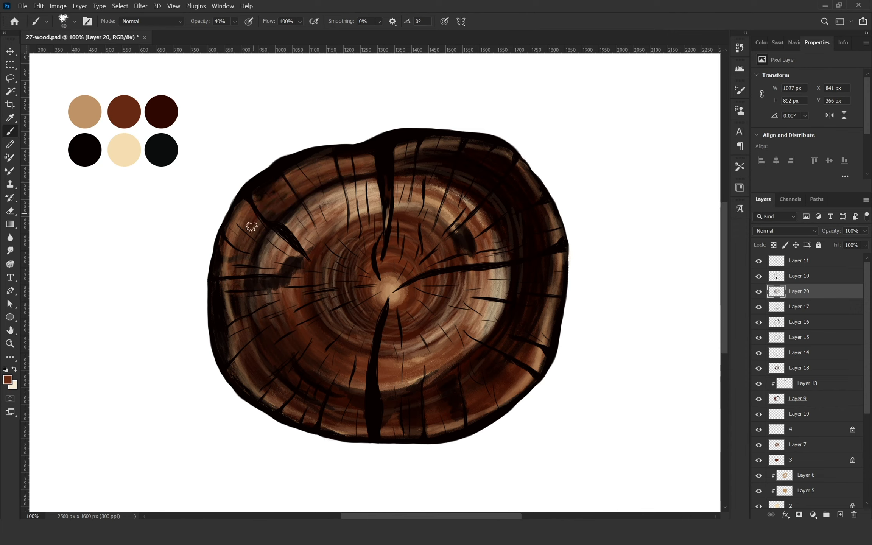
{"action": "left_click_drag", "start_coordinate": [245, 215], "coordinate": [241, 214]}
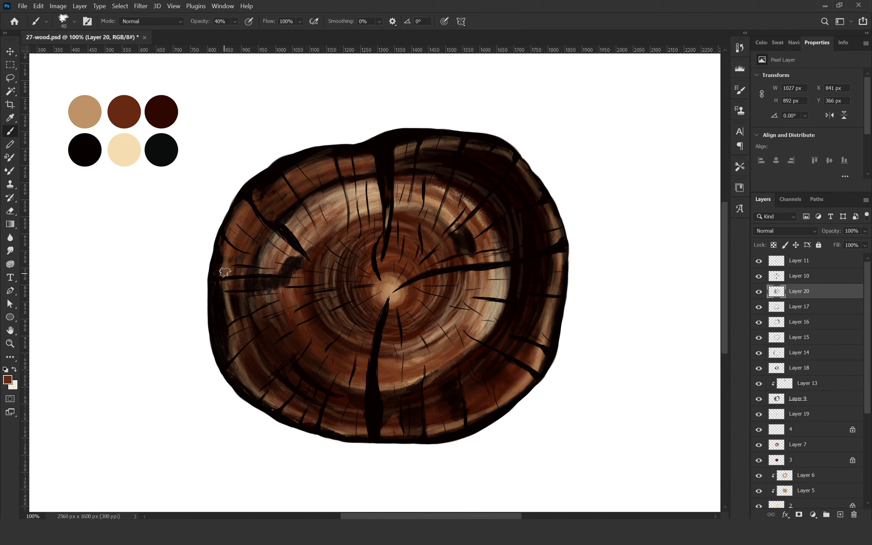
{"action": "mouse_move", "coordinate": [225, 272]}
{"action": "left_mouse_down"}
{"action": "mouse_move", "coordinate": [288, 195]}
{"action": "mouse_move", "coordinate": [376, 167]}
{"action": "left_mouse_up"}
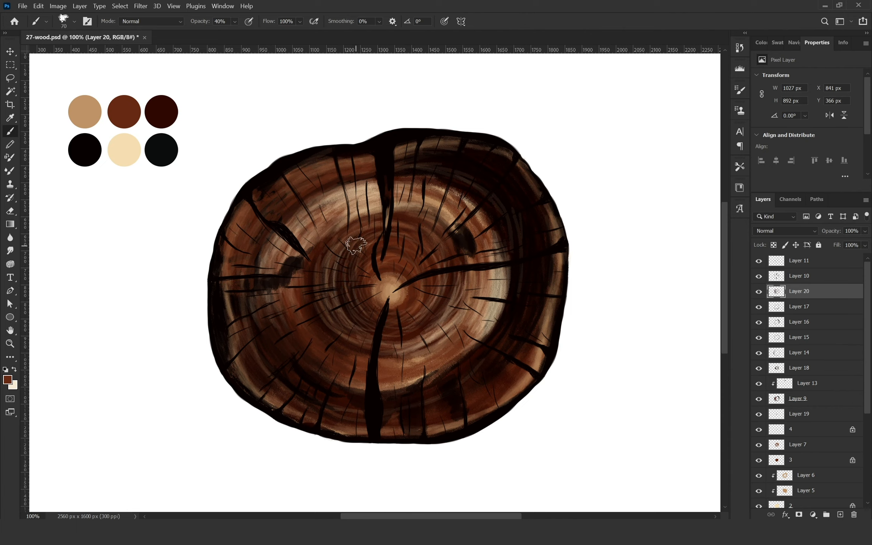
Step: Darken the ring around the light wood with the palette's black at brush size 80
{"action": "left_click", "coordinate": [87, 147], "text": "alt"}
{"action": "key", "text": "bracketright"}
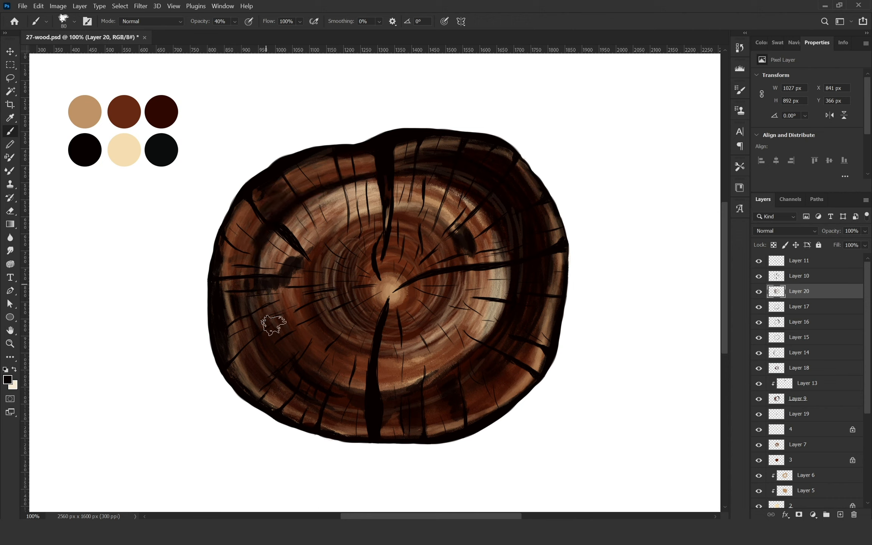
{"action": "mouse_move", "coordinate": [410, 397]}
{"action": "left_mouse_down"}
{"action": "mouse_move", "coordinate": [465, 352]}
{"action": "mouse_move", "coordinate": [480, 314]}
{"action": "mouse_move", "coordinate": [418, 394]}
{"action": "mouse_move", "coordinate": [378, 400]}
{"action": "mouse_move", "coordinate": [501, 283]}
{"action": "mouse_move", "coordinate": [403, 167]}
{"action": "mouse_move", "coordinate": [390, 175]}
{"action": "mouse_move", "coordinate": [514, 283]}
{"action": "mouse_move", "coordinate": [459, 364]}
{"action": "left_mouse_up"}
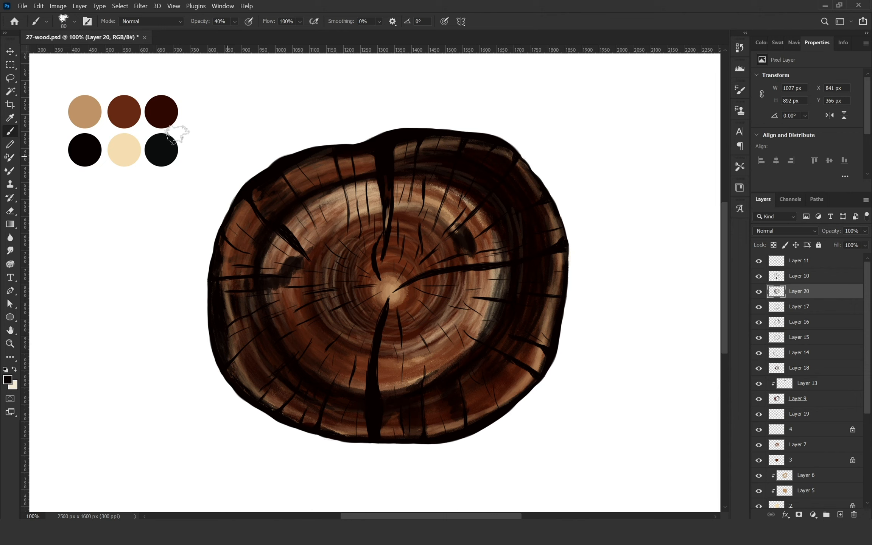
Step: Blend the dark ring into the upper-left outer band with sampled dark tones at 10% opacity
{"action": "left_click", "coordinate": [133, 112], "text": "alt"}
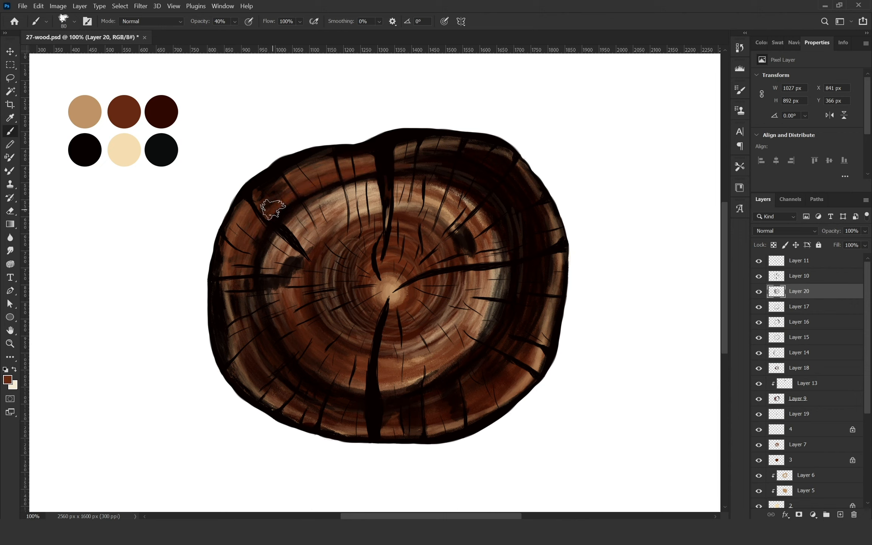
{"action": "left_click", "coordinate": [278, 210], "text": "alt"}
{"action": "key", "text": "1"}
{"action": "left_click_drag", "start_coordinate": [296, 195], "coordinate": [363, 178]}
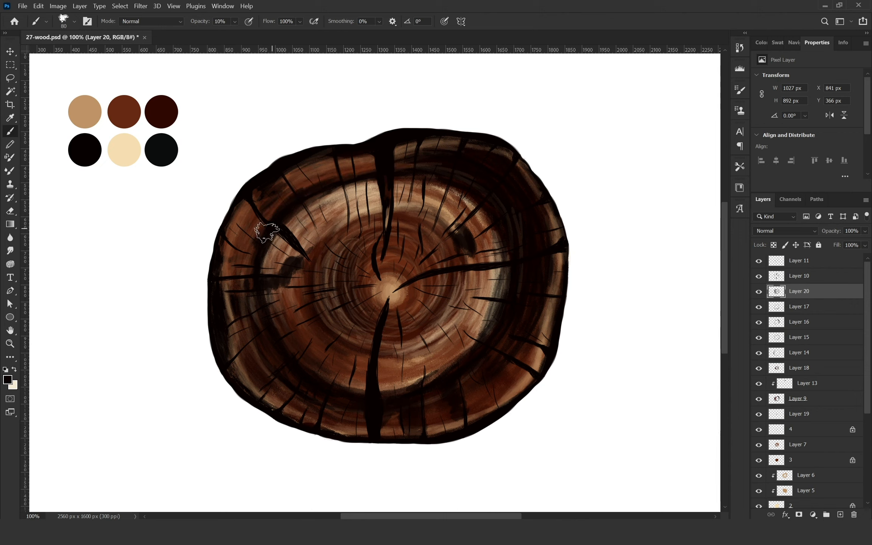
{"action": "mouse_move", "coordinate": [267, 233]}
{"action": "left_mouse_down"}
{"action": "mouse_move", "coordinate": [324, 178]}
{"action": "mouse_move", "coordinate": [369, 165]}
{"action": "mouse_move", "coordinate": [281, 204]}
{"action": "mouse_move", "coordinate": [280, 186]}
{"action": "mouse_move", "coordinate": [329, 168]}
{"action": "mouse_move", "coordinate": [373, 167]}
{"action": "mouse_move", "coordinate": [324, 168]}
{"action": "mouse_move", "coordinate": [279, 203]}
{"action": "mouse_move", "coordinate": [282, 212]}
{"action": "mouse_move", "coordinate": [250, 229]}
{"action": "mouse_move", "coordinate": [292, 170]}
{"action": "mouse_move", "coordinate": [247, 282]}
{"action": "mouse_move", "coordinate": [243, 288]}
{"action": "mouse_move", "coordinate": [243, 273]}
{"action": "mouse_move", "coordinate": [217, 276]}
{"action": "mouse_move", "coordinate": [282, 192]}
{"action": "left_mouse_up"}
{"action": "left_click", "coordinate": [129, 111], "text": "alt"}
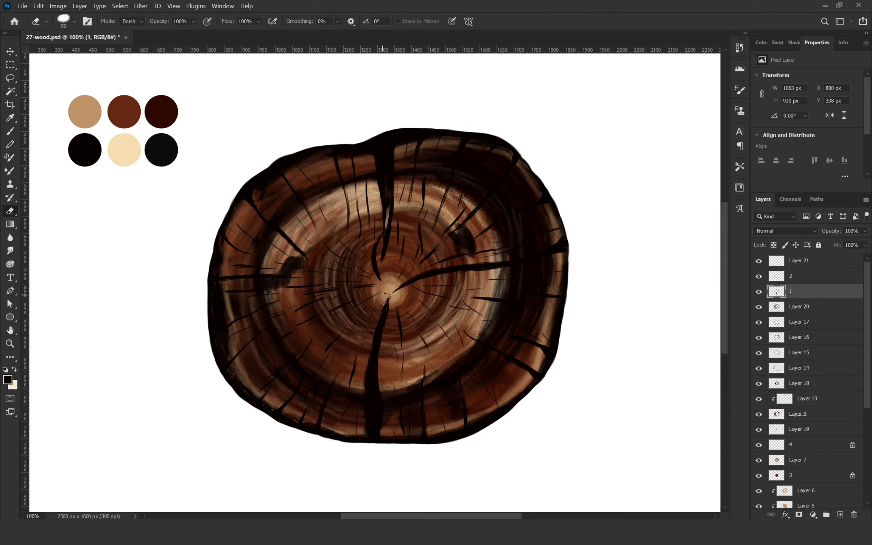
Step: Thin the inner ends of the main cracks with the Eraser and retouch the lower crack in black at 50% brush opacity
{"action": "mouse_move", "coordinate": [382, 302]}
{"action": "left_mouse_down"}
{"action": "mouse_move", "coordinate": [367, 350]}
{"action": "mouse_move", "coordinate": [391, 310]}
{"action": "left_mouse_up"}
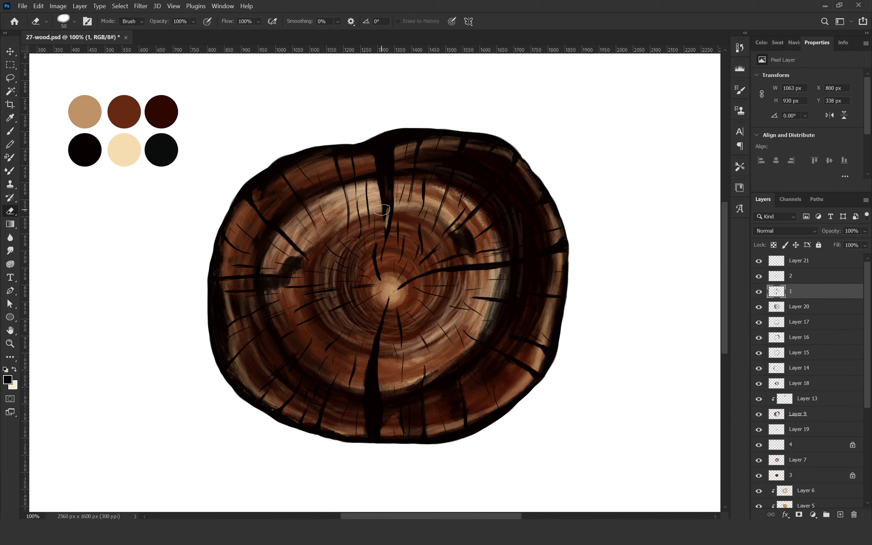
{"action": "mouse_move", "coordinate": [378, 205]}
{"action": "left_mouse_down"}
{"action": "mouse_move", "coordinate": [382, 231]}
{"action": "mouse_move", "coordinate": [379, 212]}
{"action": "left_mouse_up"}
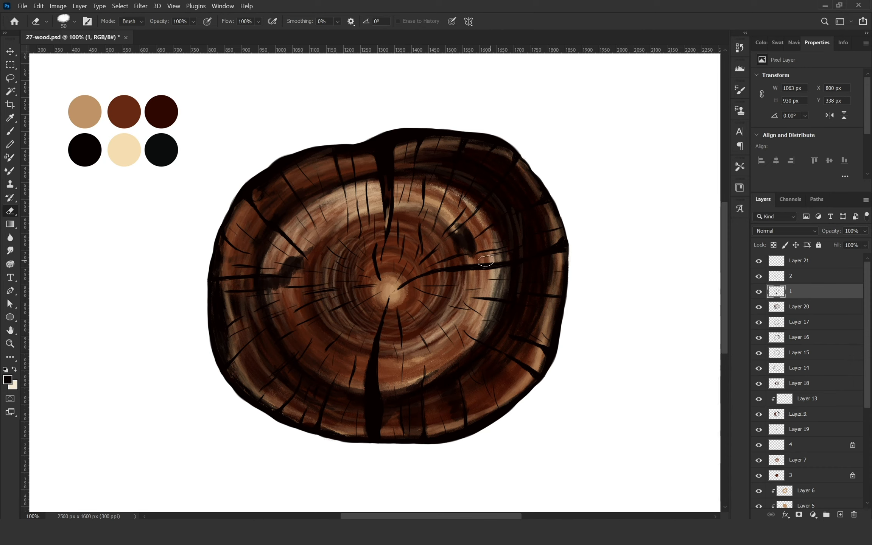
{"action": "key", "text": "b"}
{"action": "scroll", "coordinate": [370, 351], "scroll_direction": "down", "scroll_amount": 1}
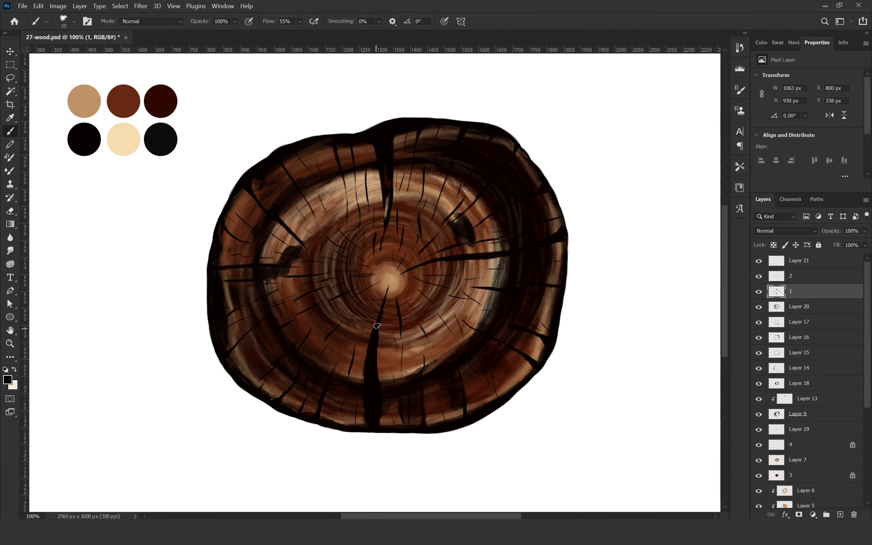
{"action": "key", "text": "5"}
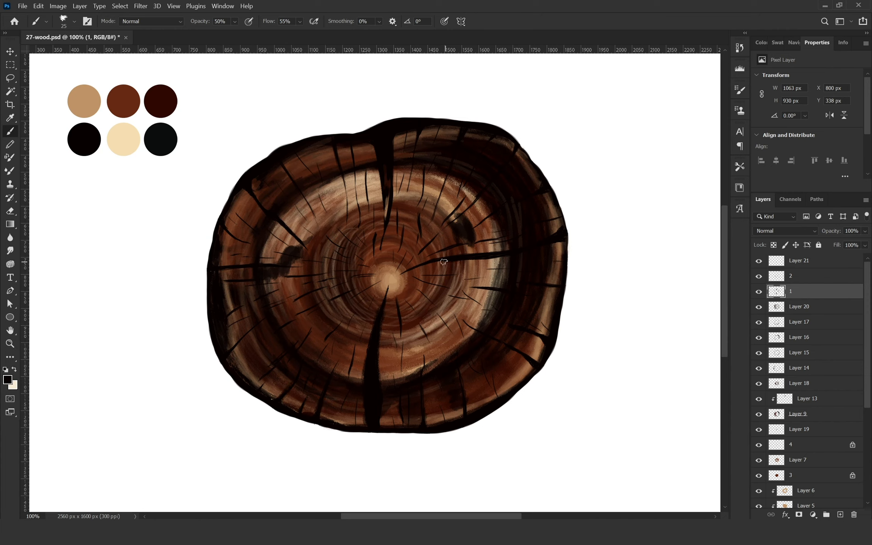
Step: Break up the right, upper and upper-left cracks with sampled wood tones at low opacity and brush size 25
{"action": "left_click", "coordinate": [459, 254], "text": "alt"}
{"action": "left_click", "coordinate": [456, 260], "text": "alt"}
{"action": "left_click", "coordinate": [552, 239], "text": "alt"}
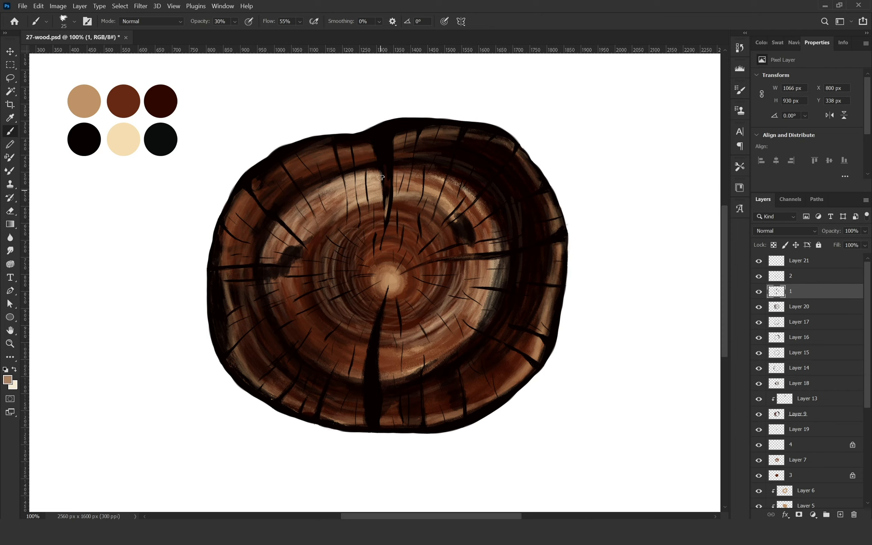
{"action": "left_click", "coordinate": [383, 212], "text": "alt"}
{"action": "left_click", "coordinate": [392, 201], "text": "alt"}
{"action": "left_click_drag", "start_coordinate": [245, 188], "coordinate": [289, 228]}
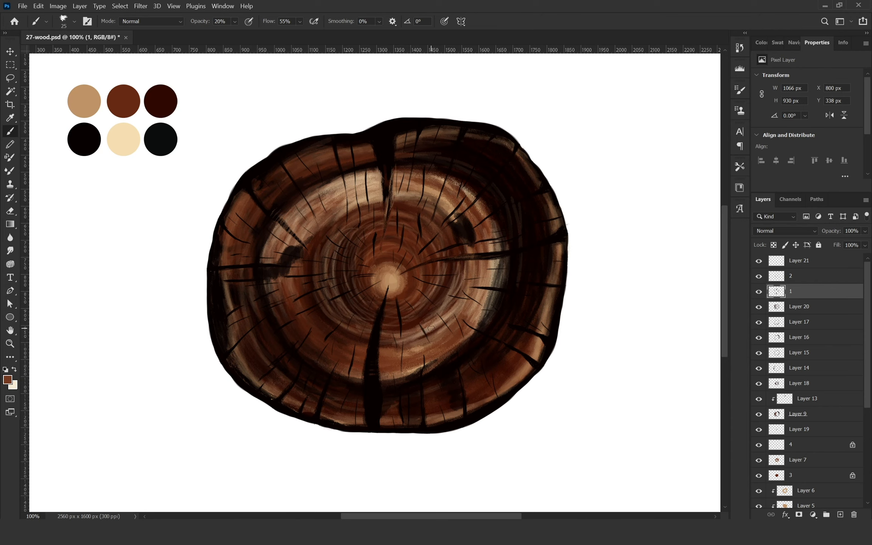
Step: Blend the left and lower-left wood on layer 2 with sampled brown and dark tones at 20% opacity
{"action": "key", "text": "alt+bracketright"}
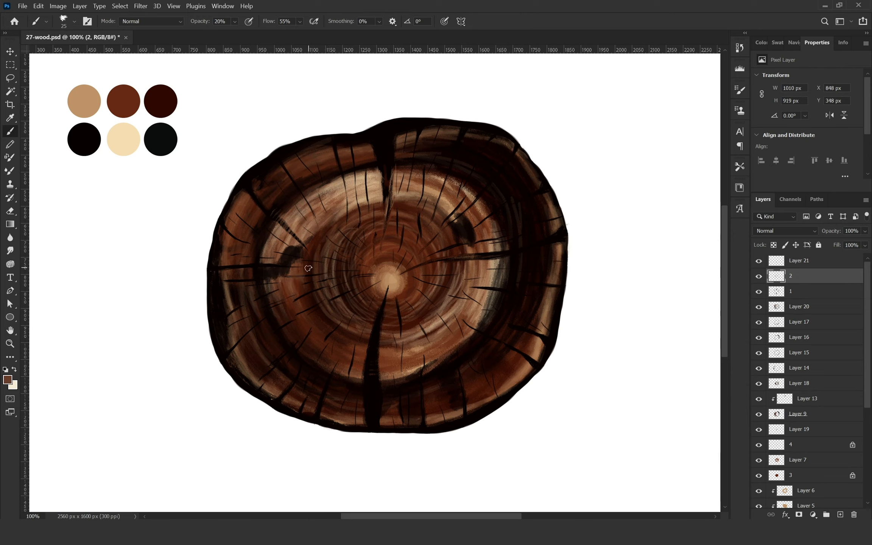
{"action": "left_click", "coordinate": [310, 299], "text": "alt"}
{"action": "left_click", "coordinate": [265, 304], "text": "alt"}
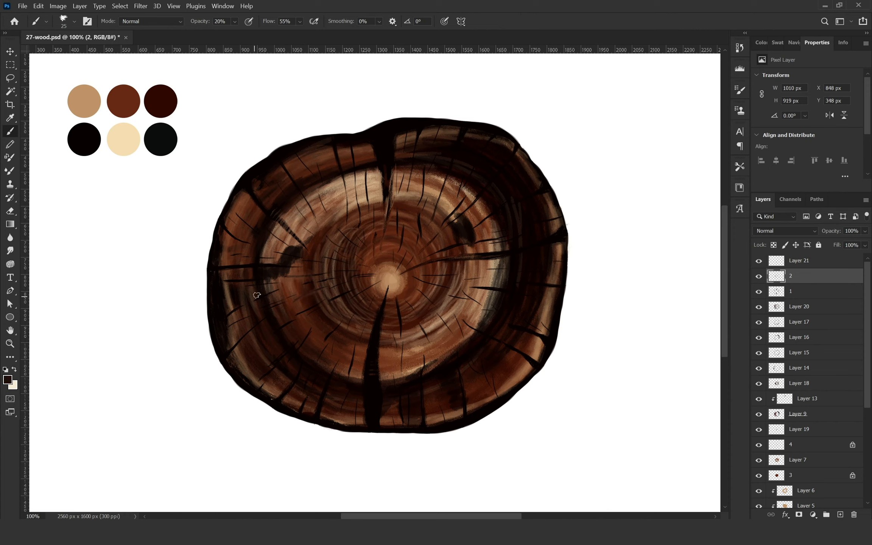
{"action": "left_click", "coordinate": [249, 302], "text": "alt"}
{"action": "left_click", "coordinate": [329, 409], "text": "alt"}
Step: Blend sampled tan and brown tones around the cracks in the right-hand light band on layer 2
{"action": "left_click", "coordinate": [498, 284], "text": "alt"}
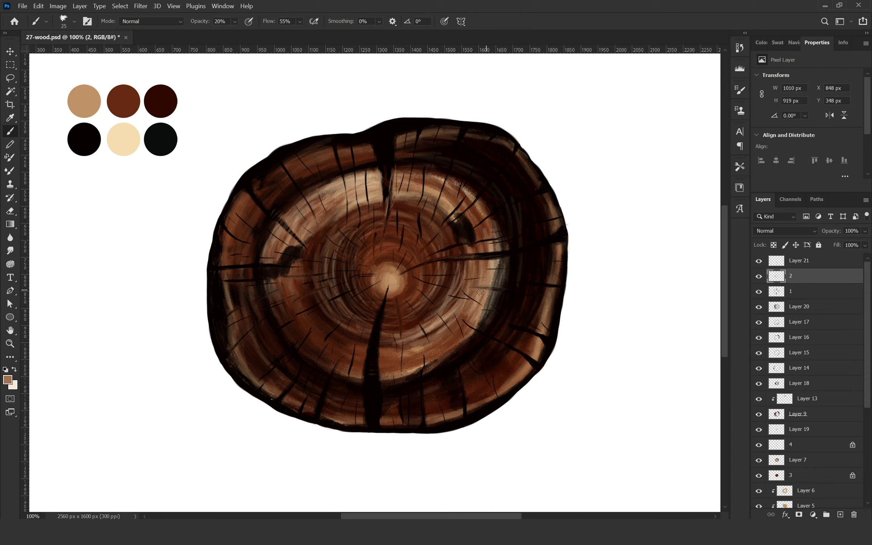
{"action": "left_click", "coordinate": [522, 294], "text": "alt"}
{"action": "left_click", "coordinate": [527, 332], "text": "alt"}
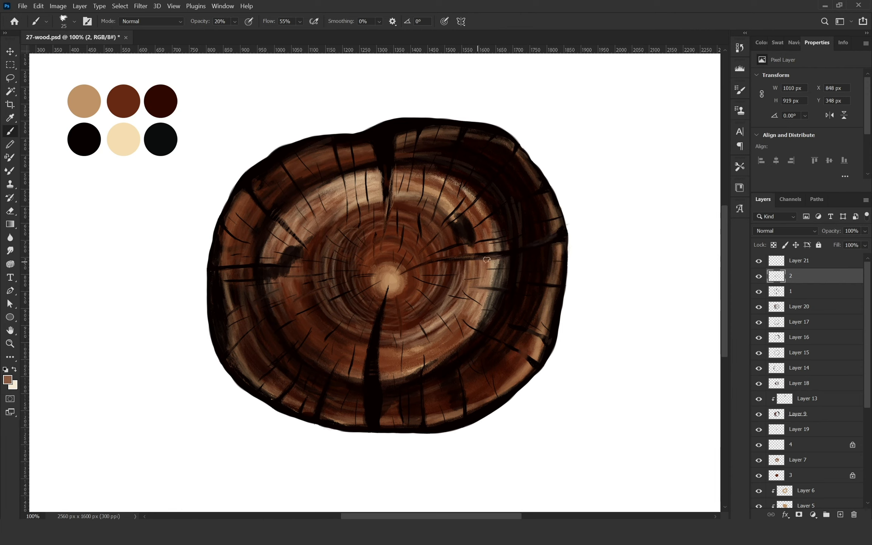
Step: Glaze reddish brown around the centre on a new layer placed below the cracks, with brush size 150 and 30% opacity
{"action": "left_click", "coordinate": [130, 97], "text": "alt"}
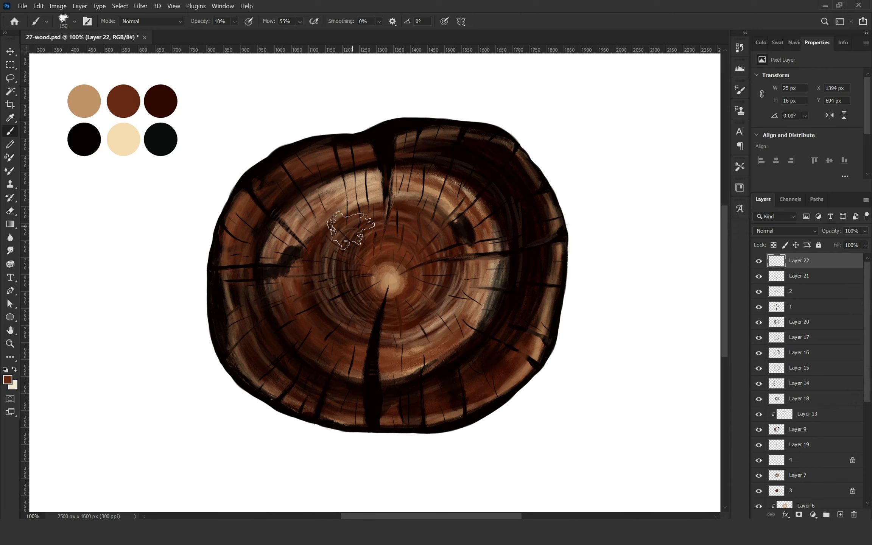
{"action": "left_click_drag", "start_coordinate": [354, 234], "coordinate": [396, 277]}
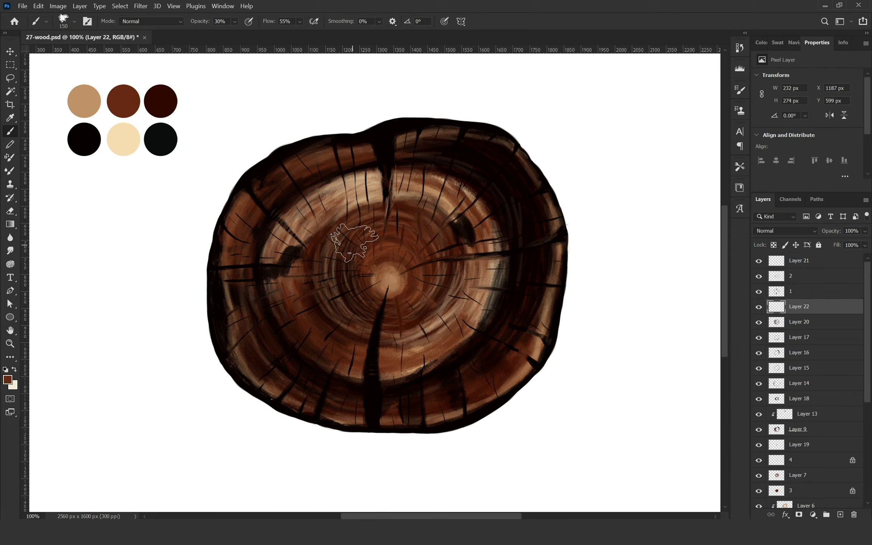
{"action": "mouse_move", "coordinate": [354, 244]}
{"action": "left_mouse_down"}
{"action": "mouse_move", "coordinate": [387, 269]}
{"action": "mouse_move", "coordinate": [376, 267]}
{"action": "mouse_move", "coordinate": [379, 244]}
{"action": "mouse_move", "coordinate": [361, 233]}
{"action": "mouse_move", "coordinate": [371, 230]}
{"action": "mouse_move", "coordinate": [389, 253]}
{"action": "mouse_move", "coordinate": [377, 274]}
{"action": "left_mouse_up"}
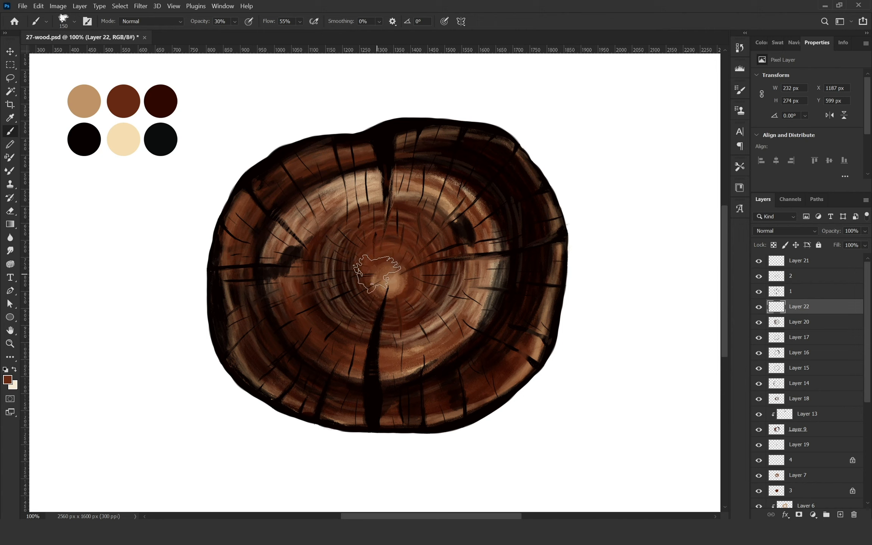
Step: Glaze the palette's dark brown and reddish brown radially across the rings around the centre and toward the upper-left band
{"action": "left_click", "coordinate": [166, 95], "text": "alt"}
{"action": "mouse_move", "coordinate": [321, 273]}
{"action": "left_mouse_down"}
{"action": "mouse_move", "coordinate": [342, 282]}
{"action": "mouse_move", "coordinate": [356, 272]}
{"action": "mouse_move", "coordinate": [362, 282]}
{"action": "mouse_move", "coordinate": [293, 295]}
{"action": "mouse_move", "coordinate": [324, 289]}
{"action": "left_mouse_up"}
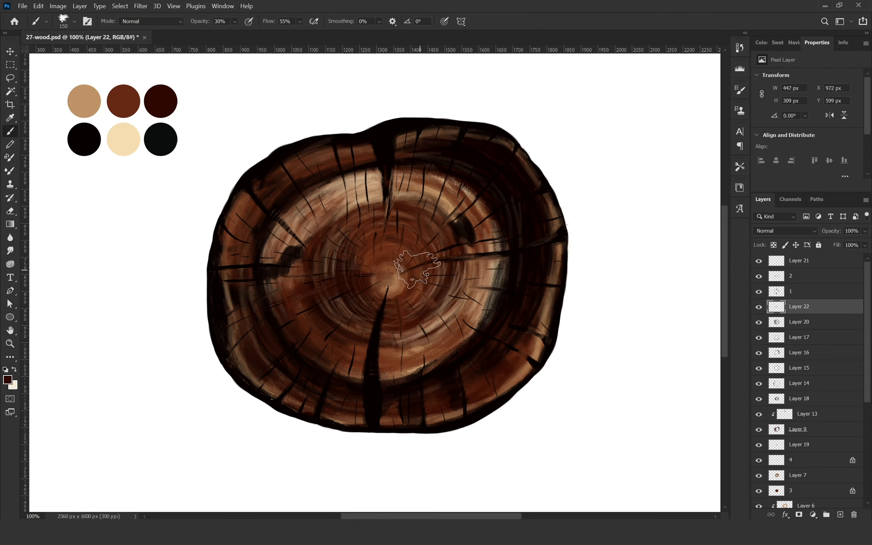
{"action": "mouse_move", "coordinate": [462, 261]}
{"action": "left_mouse_down"}
{"action": "mouse_move", "coordinate": [393, 273]}
{"action": "mouse_move", "coordinate": [476, 258]}
{"action": "mouse_move", "coordinate": [418, 268]}
{"action": "mouse_move", "coordinate": [431, 266]}
{"action": "mouse_move", "coordinate": [386, 239]}
{"action": "mouse_move", "coordinate": [383, 262]}
{"action": "mouse_move", "coordinate": [381, 172]}
{"action": "mouse_move", "coordinate": [404, 200]}
{"action": "mouse_move", "coordinate": [397, 250]}
{"action": "mouse_move", "coordinate": [371, 225]}
{"action": "mouse_move", "coordinate": [338, 152]}
{"action": "left_mouse_up"}
{"action": "left_click", "coordinate": [134, 106], "text": "alt"}
{"action": "mouse_move", "coordinate": [313, 241]}
{"action": "left_mouse_down"}
{"action": "mouse_move", "coordinate": [383, 263]}
{"action": "mouse_move", "coordinate": [292, 249]}
{"action": "left_mouse_up"}
Step: Add faint cream light below right of the centre and black shading along the right crack at 10% opacity
{"action": "left_click", "coordinate": [127, 143], "text": "alt"}
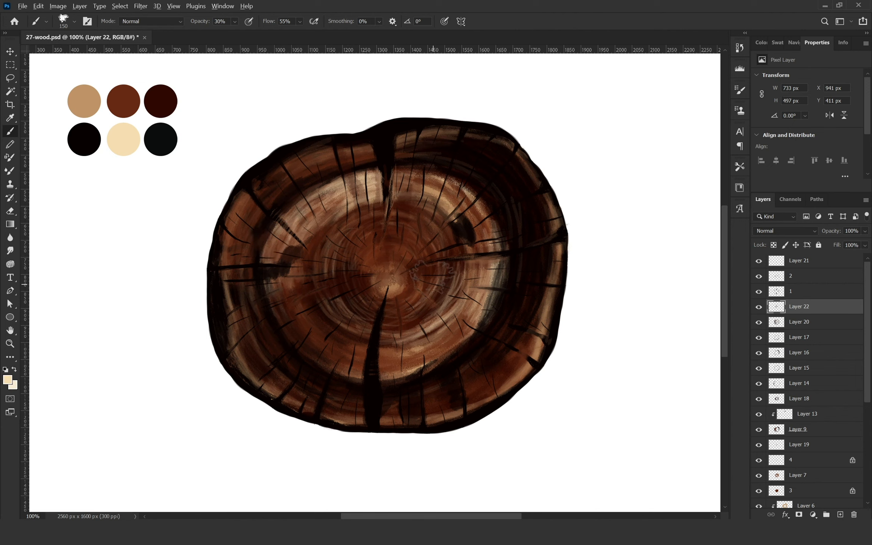
{"action": "key", "text": "1"}
{"action": "mouse_move", "coordinate": [426, 307]}
{"action": "left_mouse_down"}
{"action": "mouse_move", "coordinate": [451, 327]}
{"action": "mouse_move", "coordinate": [474, 326]}
{"action": "mouse_move", "coordinate": [443, 358]}
{"action": "mouse_move", "coordinate": [473, 328]}
{"action": "mouse_move", "coordinate": [410, 291]}
{"action": "left_mouse_up"}
{"action": "left_click", "coordinate": [84, 140], "text": "alt"}
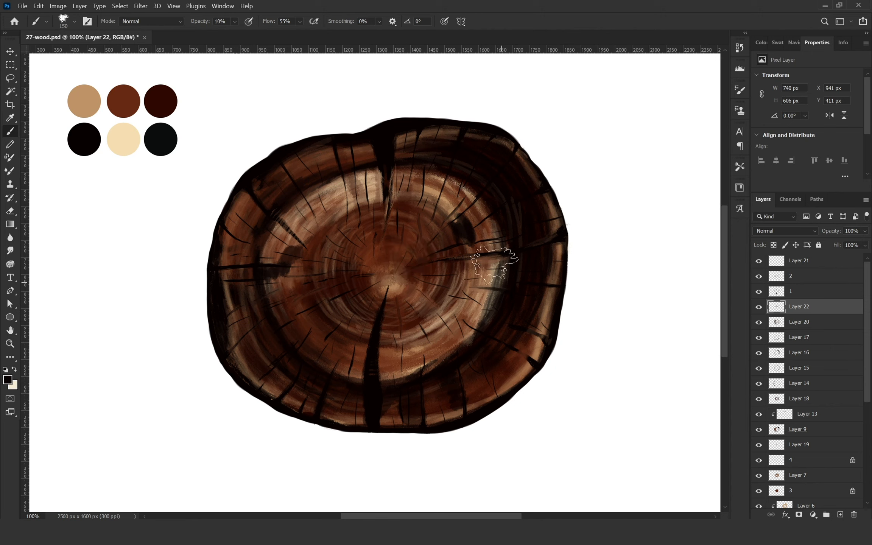
{"action": "mouse_move", "coordinate": [430, 258]}
{"action": "left_mouse_down"}
{"action": "mouse_move", "coordinate": [465, 228]}
{"action": "mouse_move", "coordinate": [489, 190]}
{"action": "mouse_move", "coordinate": [463, 226]}
{"action": "mouse_move", "coordinate": [494, 265]}
{"action": "left_mouse_up"}
Step: Blend the central circle and the rings left of it with sampled tan, reddish brown and dark tones at 10% opacity
{"action": "left_click", "coordinate": [394, 275], "text": "alt"}
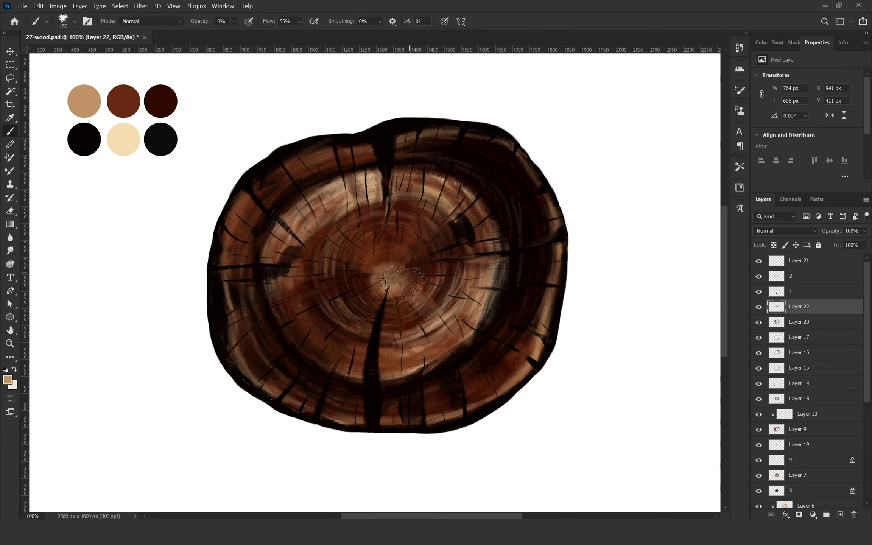
{"action": "left_click", "coordinate": [359, 272], "text": "alt"}
{"action": "left_click_drag", "start_coordinate": [360, 280], "coordinate": [342, 260]}
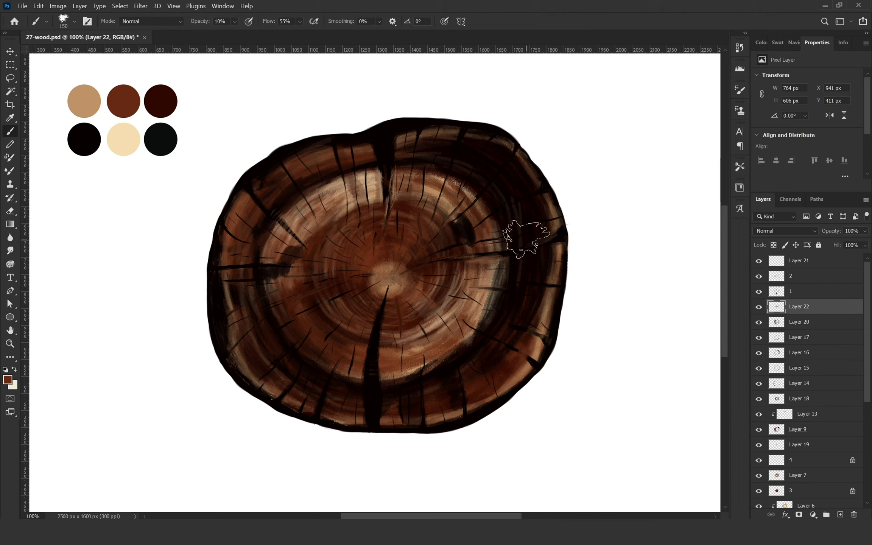
{"action": "left_click", "coordinate": [526, 240], "text": "alt"}
{"action": "mouse_move", "coordinate": [294, 249]}
{"action": "left_mouse_down"}
{"action": "mouse_move", "coordinate": [311, 235]}
{"action": "mouse_move", "coordinate": [260, 268]}
{"action": "mouse_move", "coordinate": [283, 274]}
{"action": "mouse_move", "coordinate": [268, 261]}
{"action": "mouse_move", "coordinate": [284, 251]}
{"action": "mouse_move", "coordinate": [233, 264]}
{"action": "mouse_move", "coordinate": [227, 280]}
{"action": "mouse_move", "coordinate": [273, 269]}
{"action": "mouse_move", "coordinate": [300, 236]}
{"action": "mouse_move", "coordinate": [276, 274]}
{"action": "mouse_move", "coordinate": [287, 283]}
{"action": "mouse_move", "coordinate": [278, 275]}
{"action": "mouse_move", "coordinate": [302, 259]}
{"action": "left_mouse_up"}
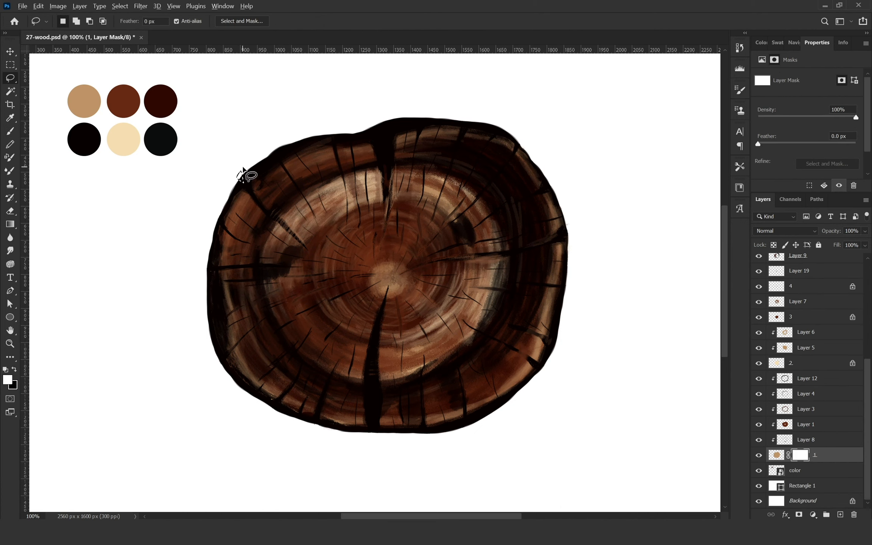
Step: Cut small notches at the crack ends on the upper-left, right and lower-right rim by filling lasso selections on the layer mask
{"action": "key", "text": "ctrl+BackSpace"}
{"action": "key", "text": "ctrl+d"}
{"action": "left_click_drag", "start_coordinate": [568, 284], "coordinate": [568, 282]}
{"action": "key", "text": "ctrl+BackSpace"}
{"action": "key", "text": "ctrl+d"}
{"action": "mouse_move", "coordinate": [541, 376]}
{"action": "left_mouse_down"}
{"action": "mouse_move", "coordinate": [555, 374]}
{"action": "mouse_move", "coordinate": [551, 366]}
{"action": "left_mouse_up"}
{"action": "key", "text": "ctrl+BackSpace"}
{"action": "key", "text": "ctrl+d"}
Step: Mask out small notches at the crack ends along the bottom rim and the lower-left rim
{"action": "left_click_drag", "start_coordinate": [367, 435], "coordinate": [365, 436]}
{"action": "key", "text": "ctrl+BackSpace"}
{"action": "key", "text": "ctrl+d"}
{"action": "mouse_move", "coordinate": [466, 431]}
{"action": "left_mouse_down"}
{"action": "mouse_move", "coordinate": [466, 420]}
{"action": "mouse_move", "coordinate": [469, 427]}
{"action": "left_mouse_up"}
{"action": "key", "text": "ctrl+BackSpace"}
{"action": "key", "text": "ctrl+d"}
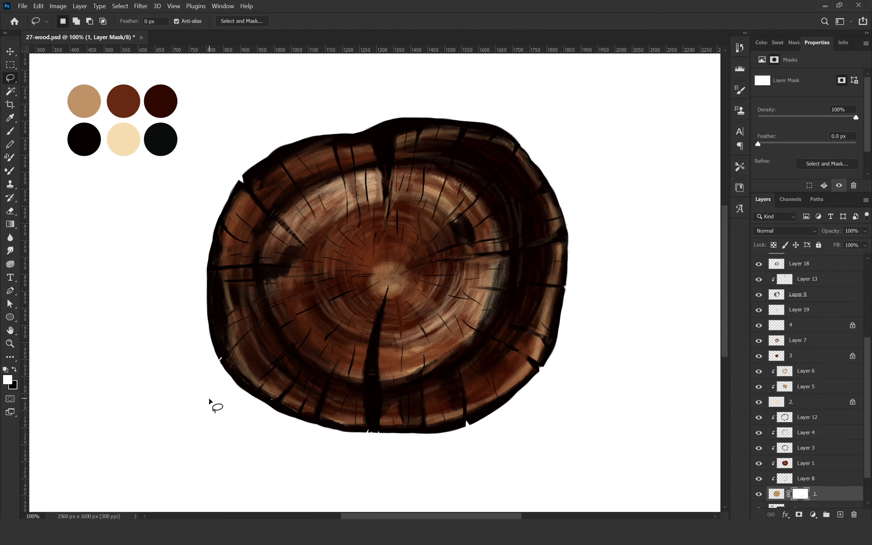
{"action": "key", "text": "ctrl+BackSpace"}
{"action": "key", "text": "ctrl+d"}
Step: Mask out notches on the upper-right, right and lower-left rim, and clean the crack layer's mask with the Eraser at size 25
{"action": "mouse_move", "coordinate": [519, 134]}
{"action": "left_mouse_down"}
{"action": "mouse_move", "coordinate": [515, 147]}
{"action": "mouse_move", "coordinate": [519, 134]}
{"action": "left_mouse_up"}
{"action": "key", "text": "ctrl+BackSpace"}
{"action": "key", "text": "ctrl+d"}
{"action": "mouse_move", "coordinate": [568, 224]}
{"action": "left_mouse_down"}
{"action": "mouse_move", "coordinate": [576, 234]}
{"action": "mouse_move", "coordinate": [572, 225]}
{"action": "left_mouse_up"}
{"action": "key", "text": "ctrl+BackSpace"}
{"action": "key", "text": "ctrl+d"}
{"action": "mouse_move", "coordinate": [276, 411]}
{"action": "left_mouse_down"}
{"action": "mouse_move", "coordinate": [284, 422]}
{"action": "mouse_move", "coordinate": [266, 413]}
{"action": "left_mouse_up"}
{"action": "key", "text": "ctrl+BackSpace"}
{"action": "key", "text": "ctrl+d"}
{"action": "key", "text": "e"}
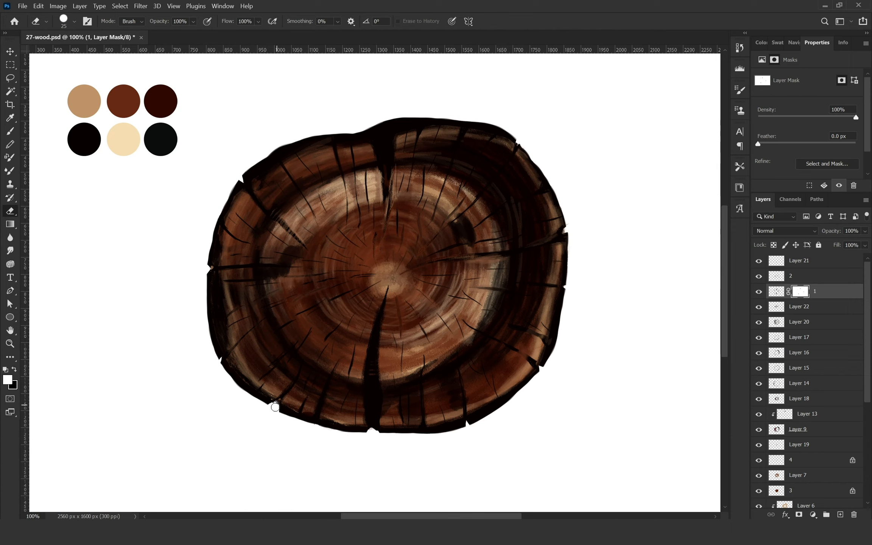
Step: Shade the wood left and lower left of the centre on layer 2 with sampled dark brown, brush size 50 and 20% opacity
{"action": "key", "text": "b"}
{"action": "key", "text": "alt+bracketright"}
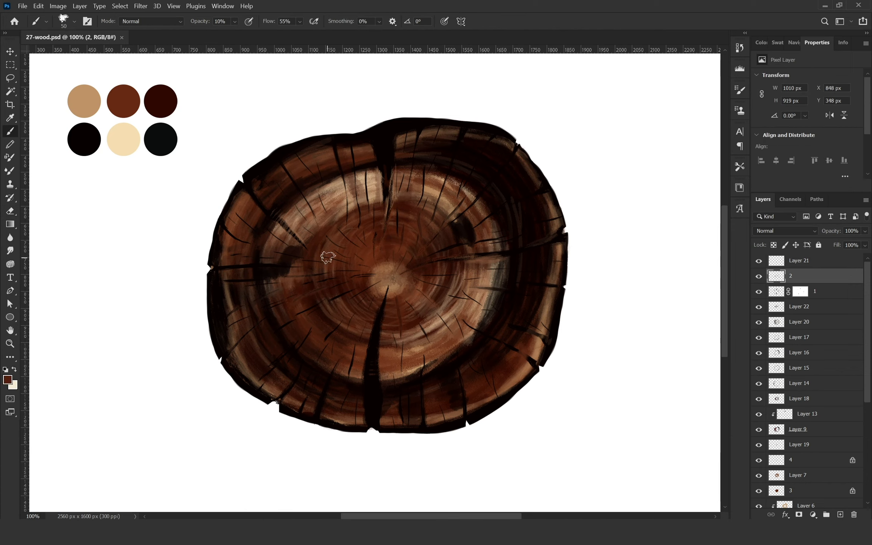
{"action": "key", "text": "2"}
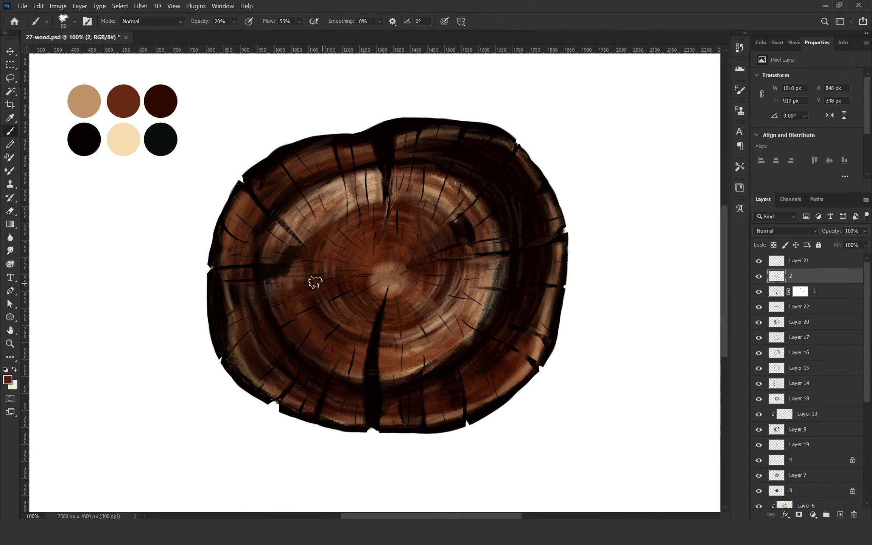
{"action": "left_click", "coordinate": [312, 253], "text": "alt"}
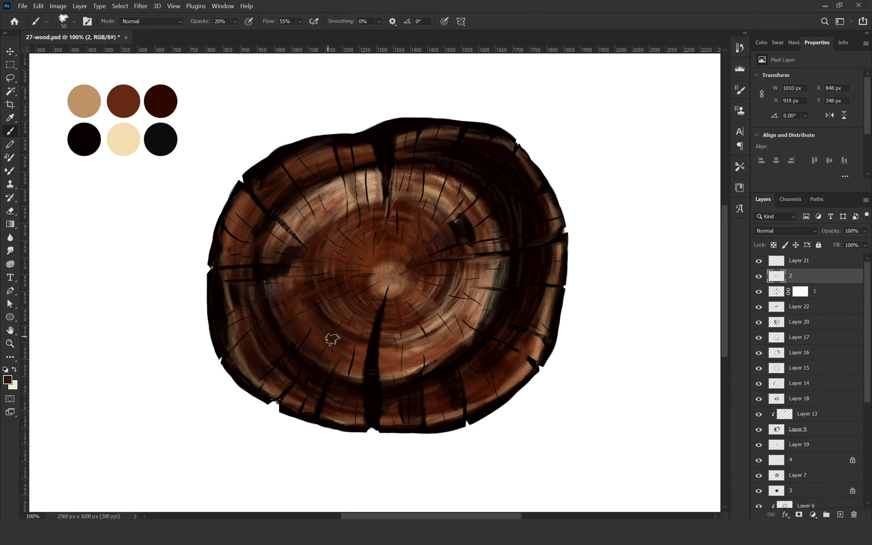
Step: Blend the rings around the centre and lower wood on layer 2 with sampled browns, using 30% opacity and brush size 25
{"action": "left_click", "coordinate": [427, 330], "text": "alt"}
{"action": "left_click", "coordinate": [415, 305], "text": "alt"}
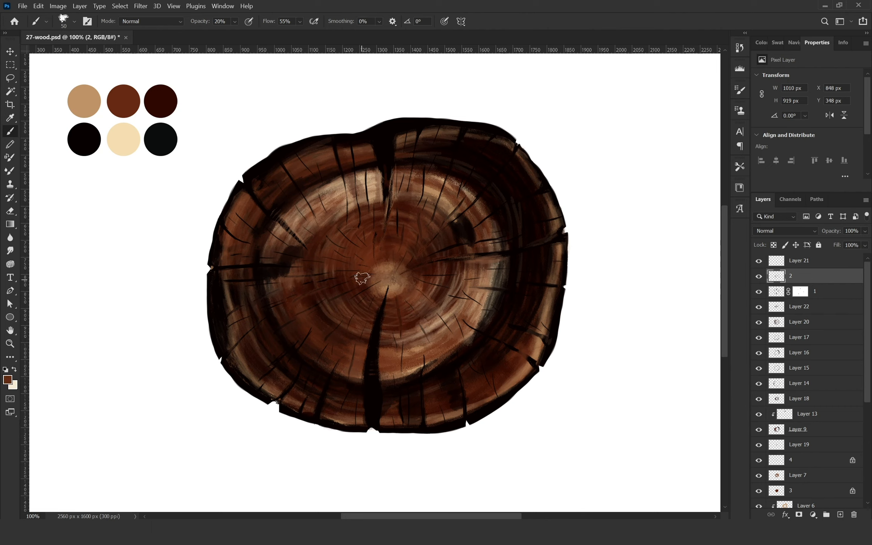
{"action": "key", "text": "3"}
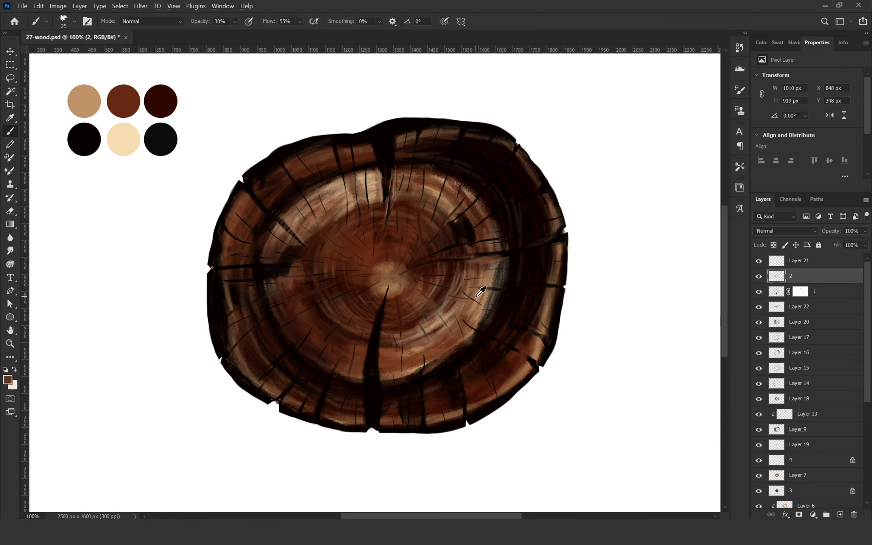
{"action": "left_click", "coordinate": [448, 284], "text": "alt"}
{"action": "left_click", "coordinate": [434, 272], "text": "alt"}
{"action": "left_click", "coordinate": [320, 330], "text": "alt"}
{"action": "left_click", "coordinate": [529, 370], "text": "alt"}
Step: Brighten the very centre of the wood with the cream swatch colour at 20% opacity and brush size 25
{"action": "left_click", "coordinate": [124, 130], "text": "alt"}
{"action": "key", "text": "2"}
{"action": "left_click", "coordinate": [387, 280]}
{"action": "left_click", "coordinate": [388, 280]}
Step: Paint a soft black shadow under the wood slice on a new layer beneath it, using an enlarged Soft Round brush and raising opacity to 100%
{"action": "right_click", "coordinate": [401, 351]}
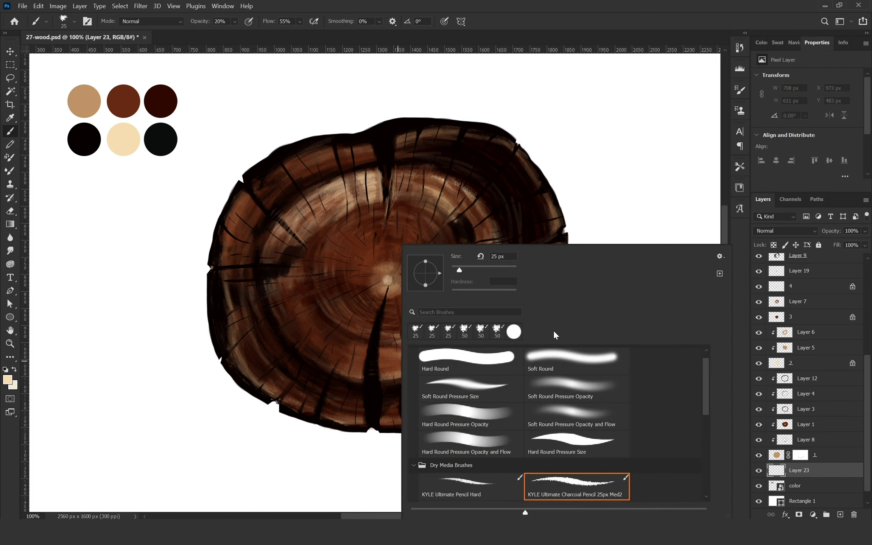
{"action": "left_click_drag", "start_coordinate": [706, 391], "coordinate": [706, 373]}
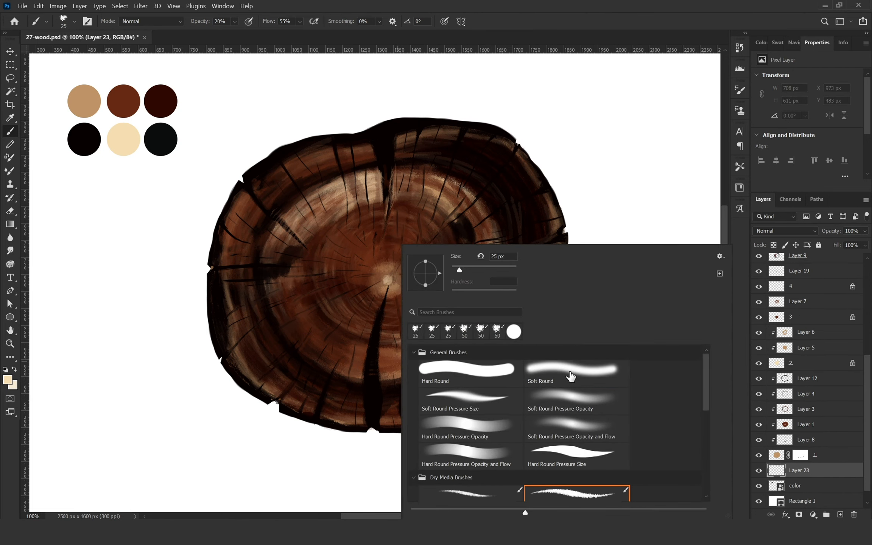
{"action": "left_click", "coordinate": [570, 375]}
{"action": "key", "text": "Return"}
{"action": "key", "text": "bracketright"}
{"action": "key", "text": "bracketright"}
{"action": "key", "text": "bracketright"}
{"action": "key", "text": "bracketright"}
{"action": "key", "text": "bracketright"}
{"action": "key", "text": "bracketright"}
{"action": "key", "text": "bracketright"}
{"action": "key", "text": "bracketright"}
{"action": "left_click", "coordinate": [84, 139], "text": "alt"}
{"action": "mouse_move", "coordinate": [256, 410]}
{"action": "left_mouse_down"}
{"action": "mouse_move", "coordinate": [483, 424]}
{"action": "mouse_move", "coordinate": [505, 417]}
{"action": "left_mouse_up"}
{"action": "left_click_drag", "start_coordinate": [265, 413], "coordinate": [510, 410]}
{"action": "key", "text": "0"}
{"action": "left_click_drag", "start_coordinate": [244, 401], "coordinate": [516, 402]}
Step: Spread a wider, fainter black shadow below the wood slice with a larger Soft Round brush at 10% opacity
{"action": "key", "text": "bracketright"}
{"action": "key", "text": "bracketright"}
{"action": "key", "text": "bracketright"}
{"action": "key", "text": "bracketright"}
{"action": "key", "text": "1"}
{"action": "mouse_move", "coordinate": [278, 426]}
{"action": "left_mouse_down"}
{"action": "mouse_move", "coordinate": [356, 445]}
{"action": "mouse_move", "coordinate": [473, 436]}
{"action": "mouse_move", "coordinate": [494, 414]}
{"action": "mouse_move", "coordinate": [283, 412]}
{"action": "mouse_move", "coordinate": [257, 398]}
{"action": "mouse_move", "coordinate": [331, 436]}
{"action": "mouse_move", "coordinate": [439, 419]}
{"action": "left_mouse_up"}
Step: Deepen the contact shadow directly along the wood's bottom edge with brush size 125 at 10% opacity
{"action": "key", "text": "bracketleft"}
{"action": "key", "text": "bracketleft"}
{"action": "key", "text": "bracketleft"}
{"action": "key", "text": "bracketleft"}
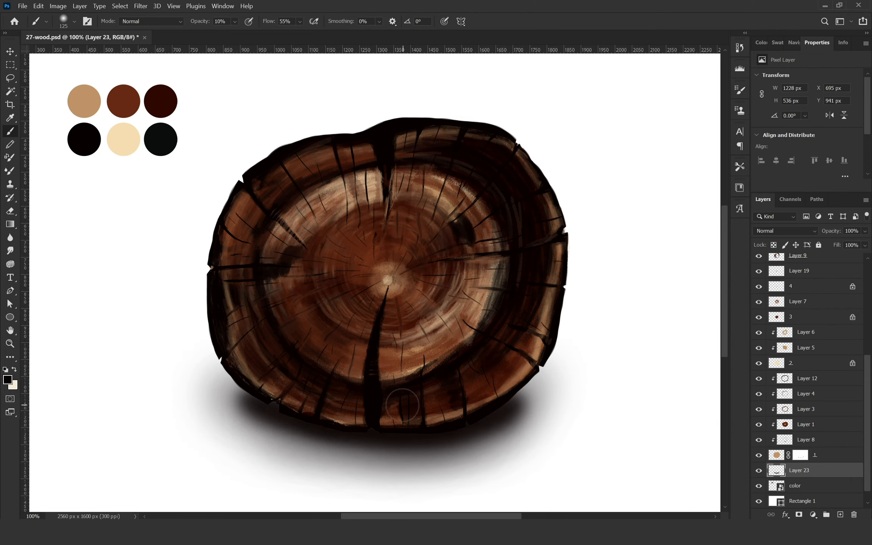
{"action": "left_click_drag", "start_coordinate": [273, 417], "coordinate": [423, 433]}
{"action": "left_click_drag", "start_coordinate": [423, 432], "coordinate": [469, 425]}
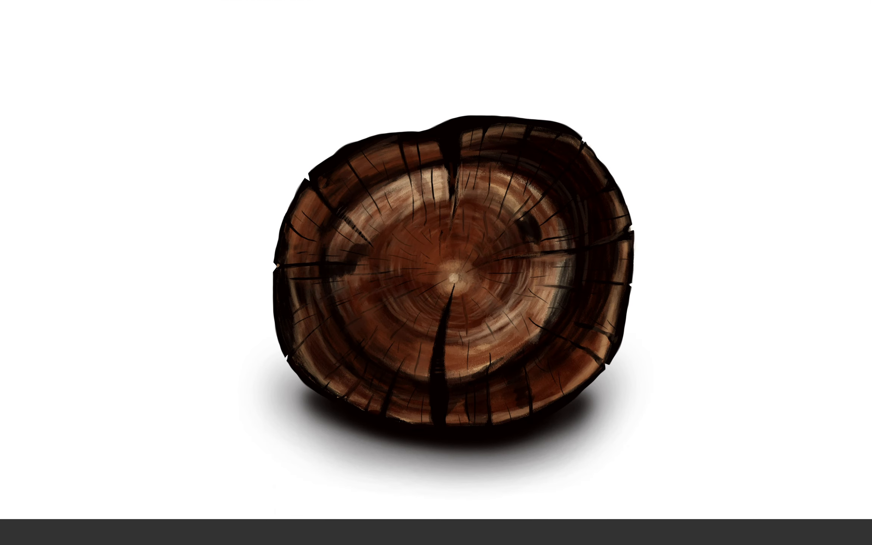